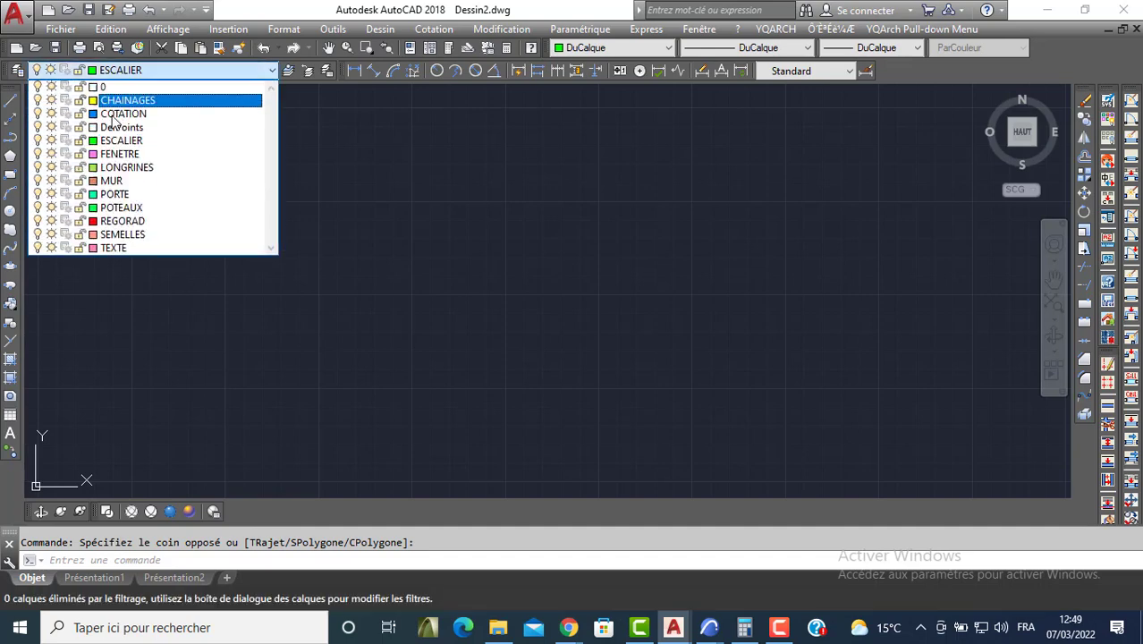
Draw a 25 by 25 square column outline with the Rectangle command on the POTEAUX layer.
left_click(125, 208)
left_click(10, 175)
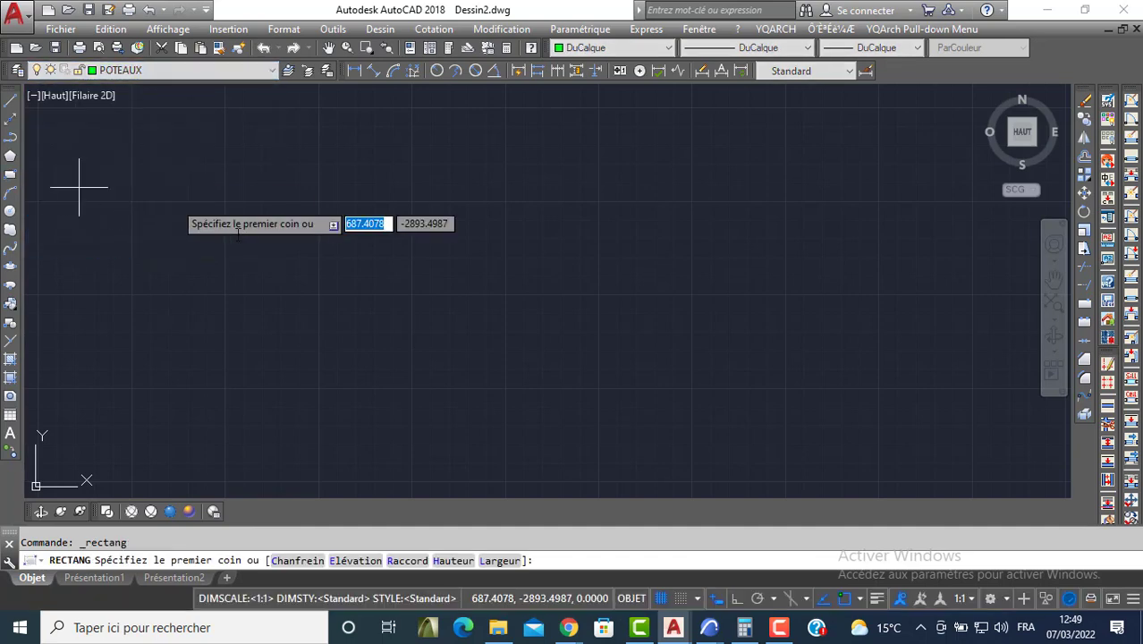
left_click(279, 276)
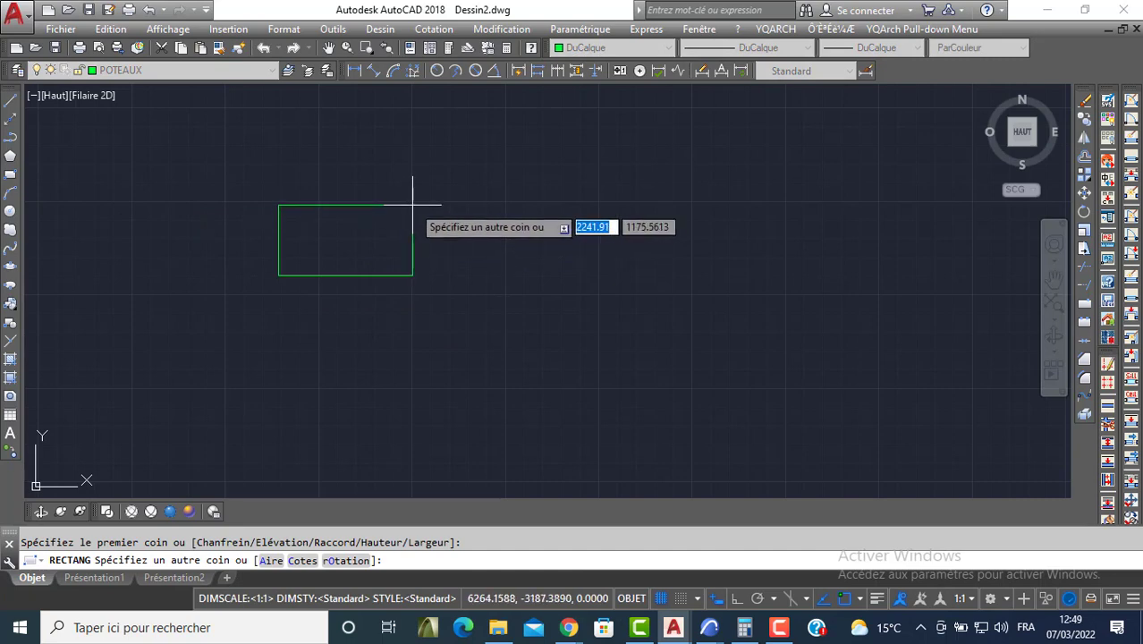
type("25")
key("Tab")
type("25")
key("Return")
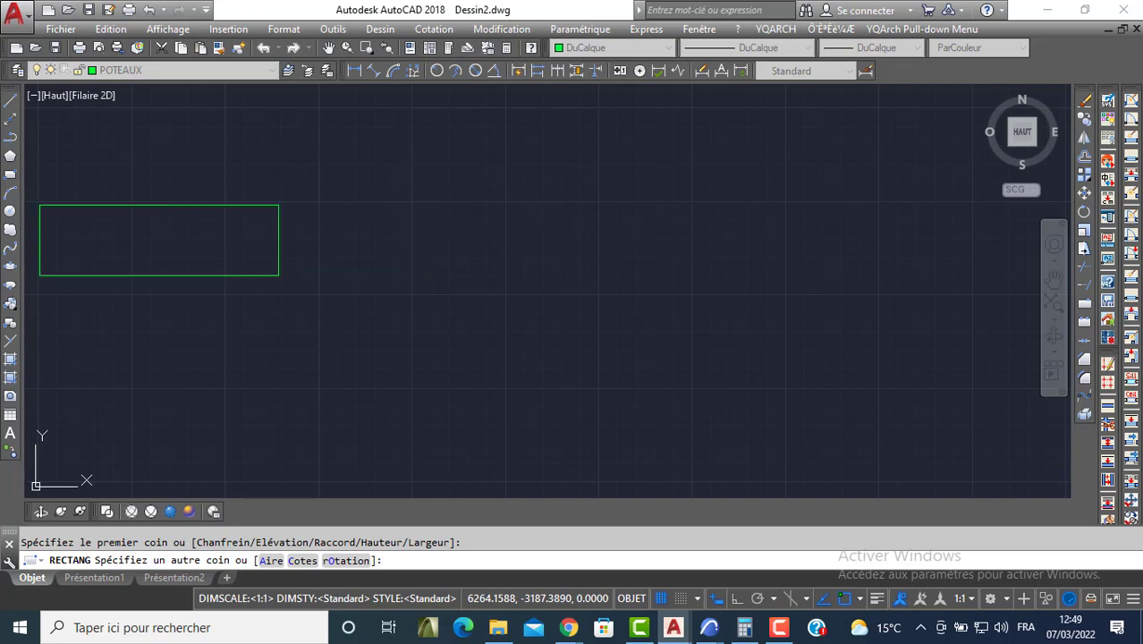
Fill the square column with a SOLID hatch by picking a point inside it.
scroll(256, 261, "up", 5)
scroll(385, 346, "up", 4)
middle_click_drag(446, 365, 377, 314)
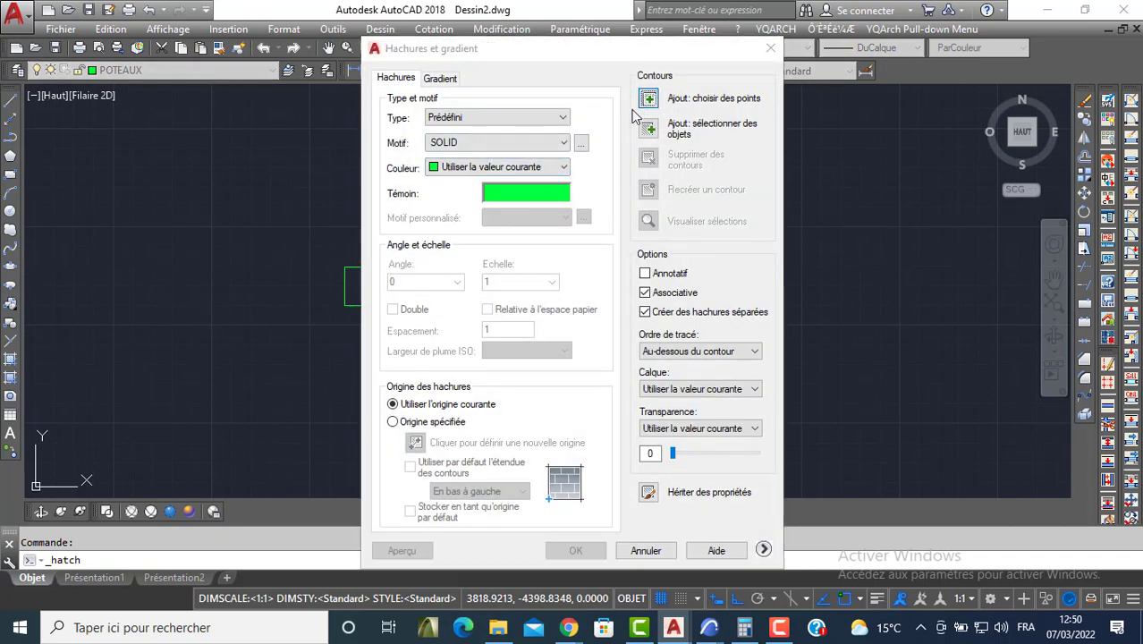
left_click(644, 103)
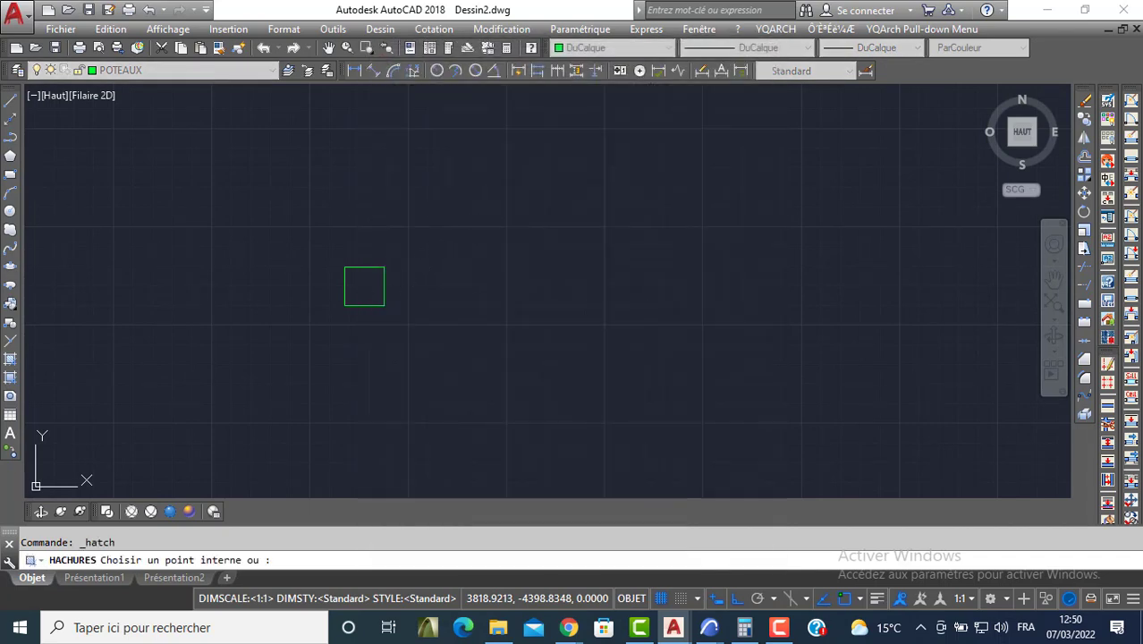
left_click(363, 285)
key("Return")
key("Return")
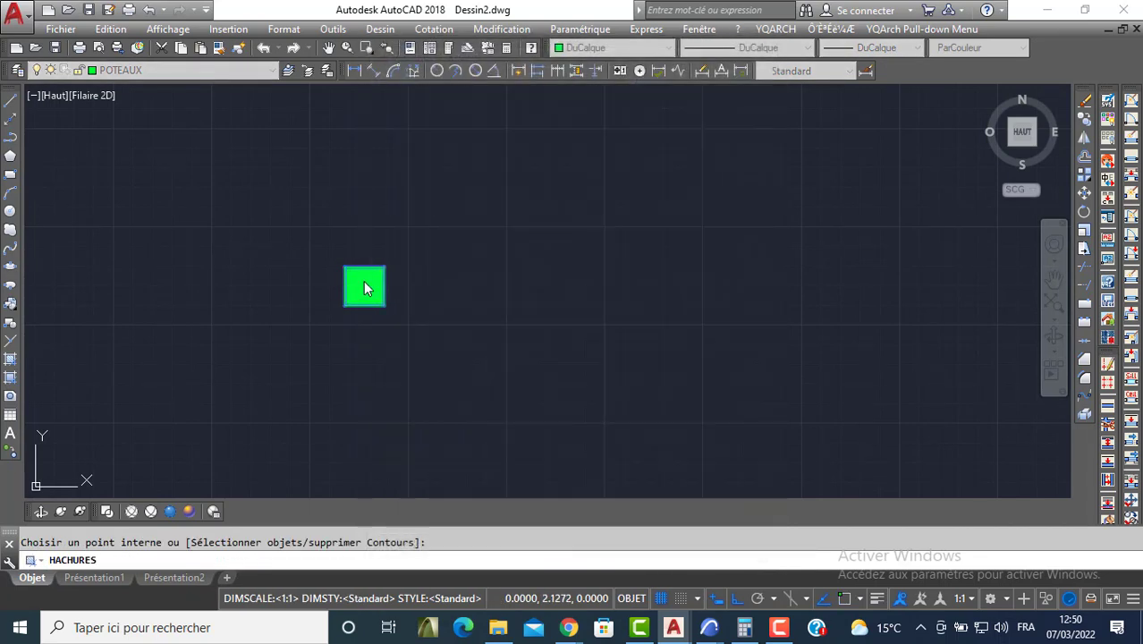
Offset the column outline outward by 50 to form the footing outline.
middle_click_drag(363, 284, 349, 240)
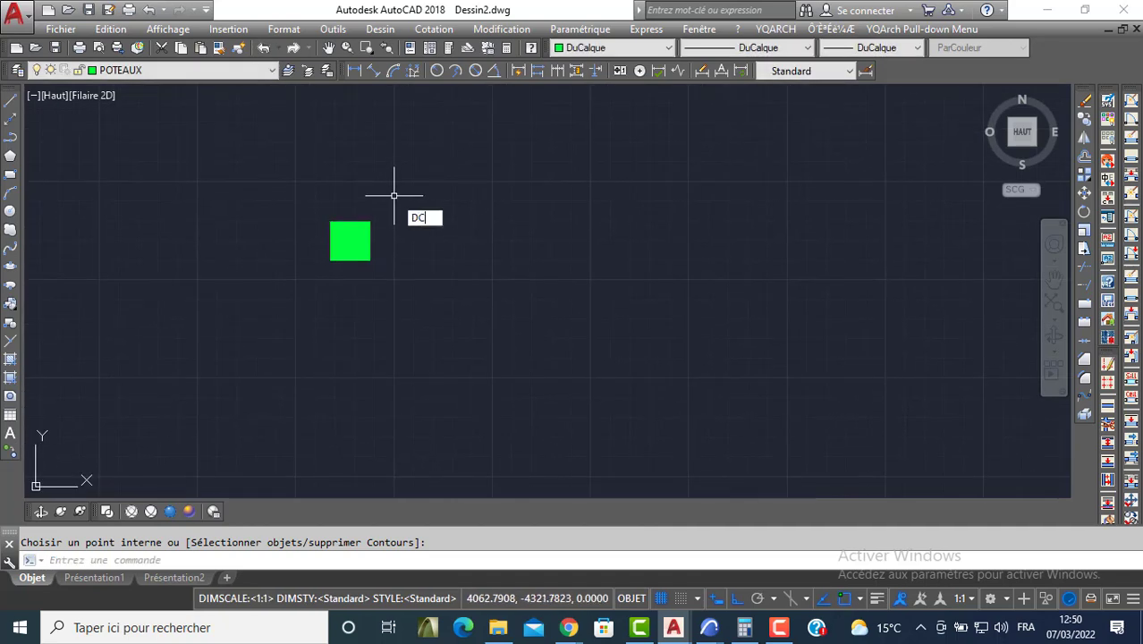
key("Return")
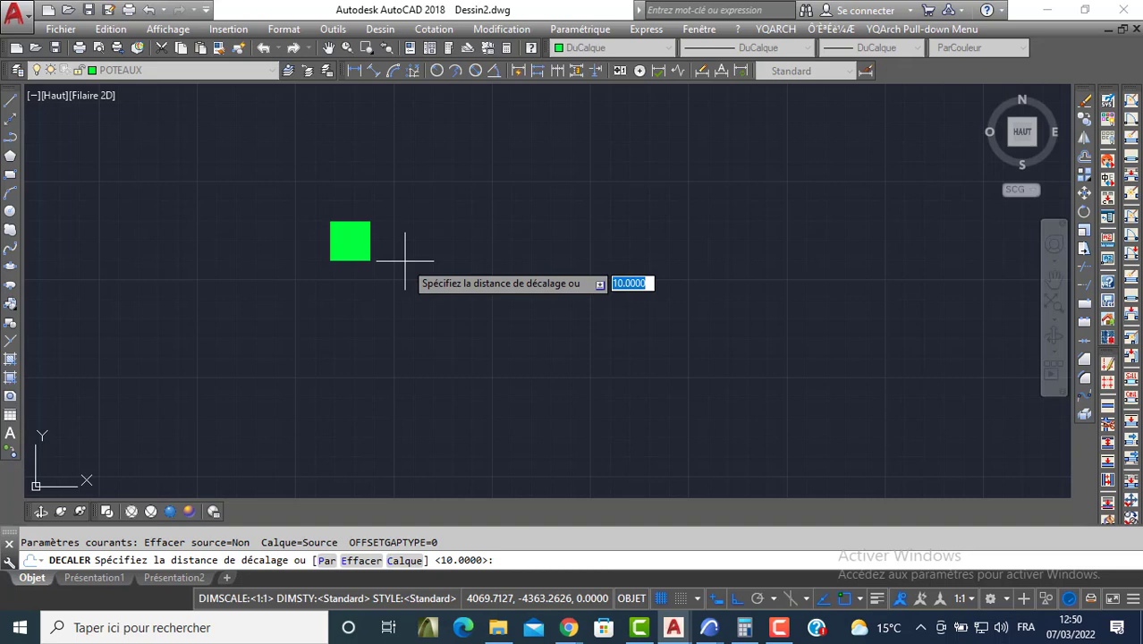
type("50")
key("Return")
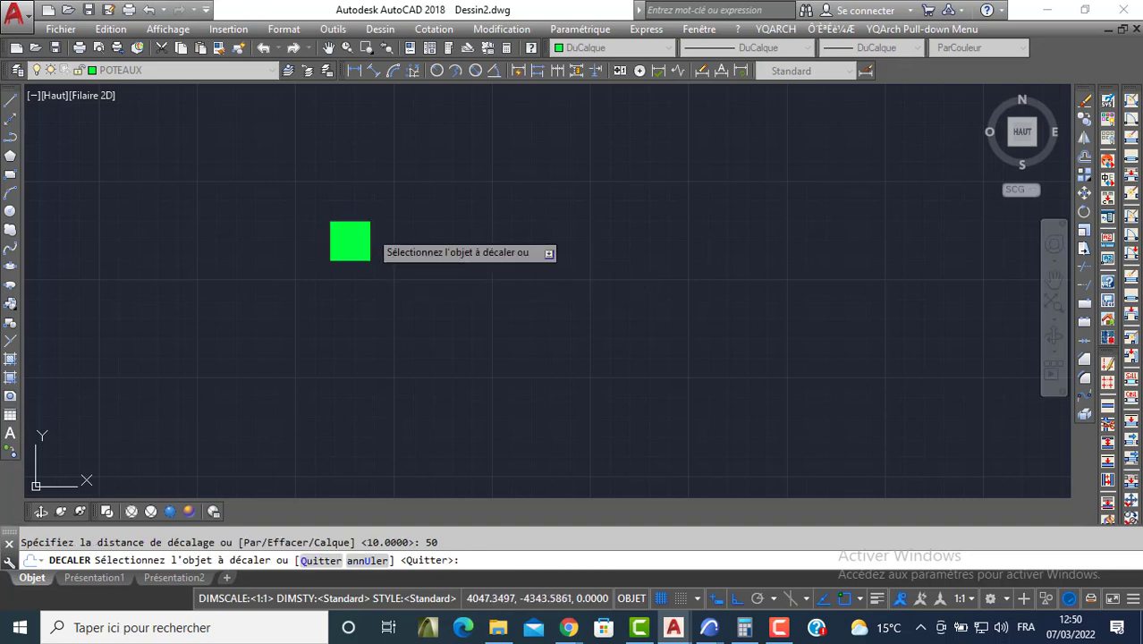
left_click(369, 238)
left_click(510, 199)
key("Return")
Assign the outer footing square to the SEMELLES layer.
left_click(458, 129)
left_click(439, 143)
left_click(152, 69)
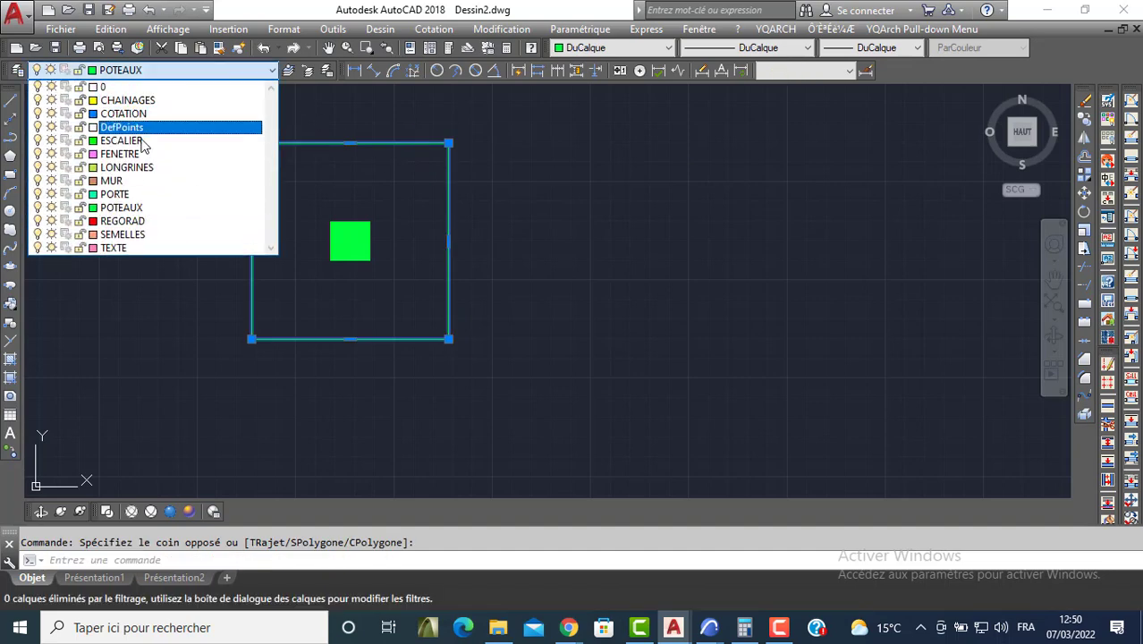
left_click(129, 235)
key("Escape")
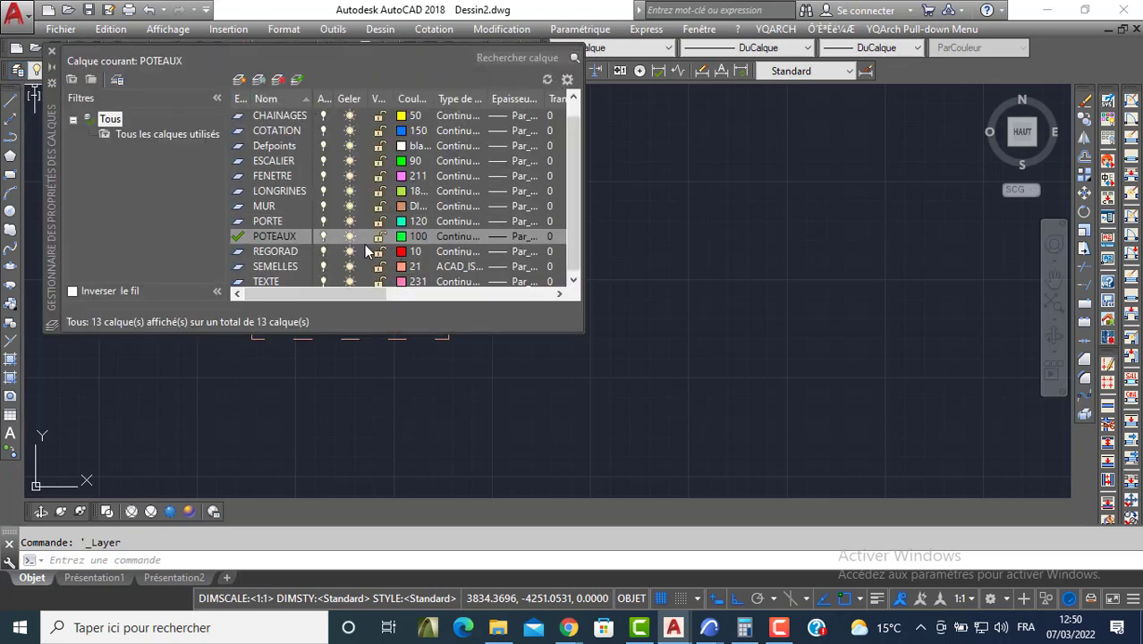
Review the linetype choices for the SEMELLES layer in the layer manager and keep ACAD_ISO03W100.
scroll(382, 224, "down", 1)
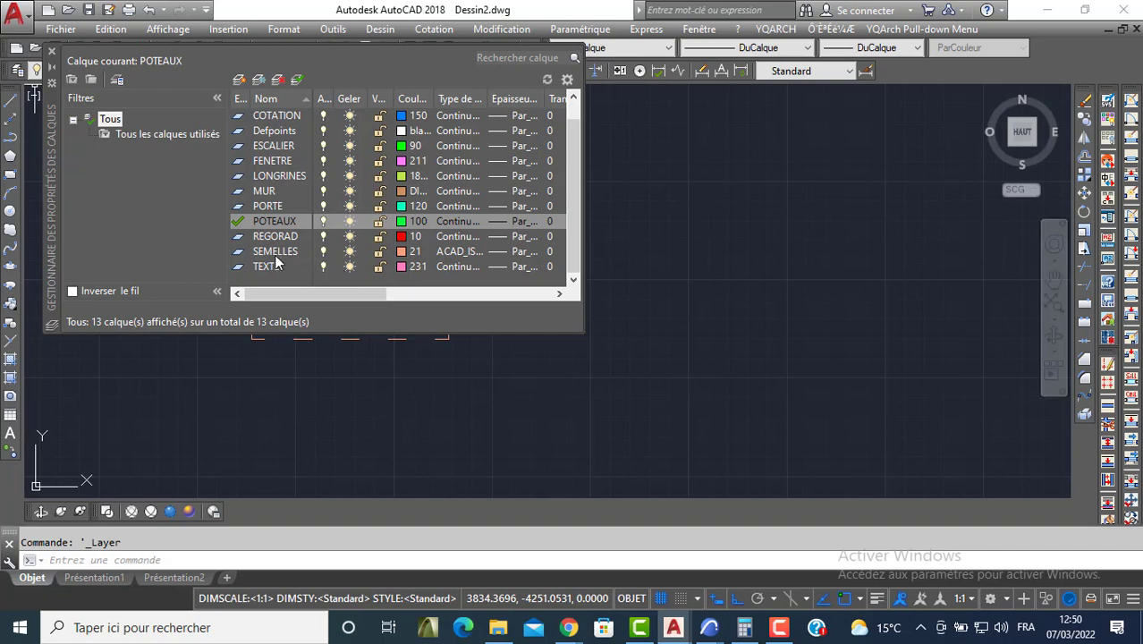
left_click(448, 253)
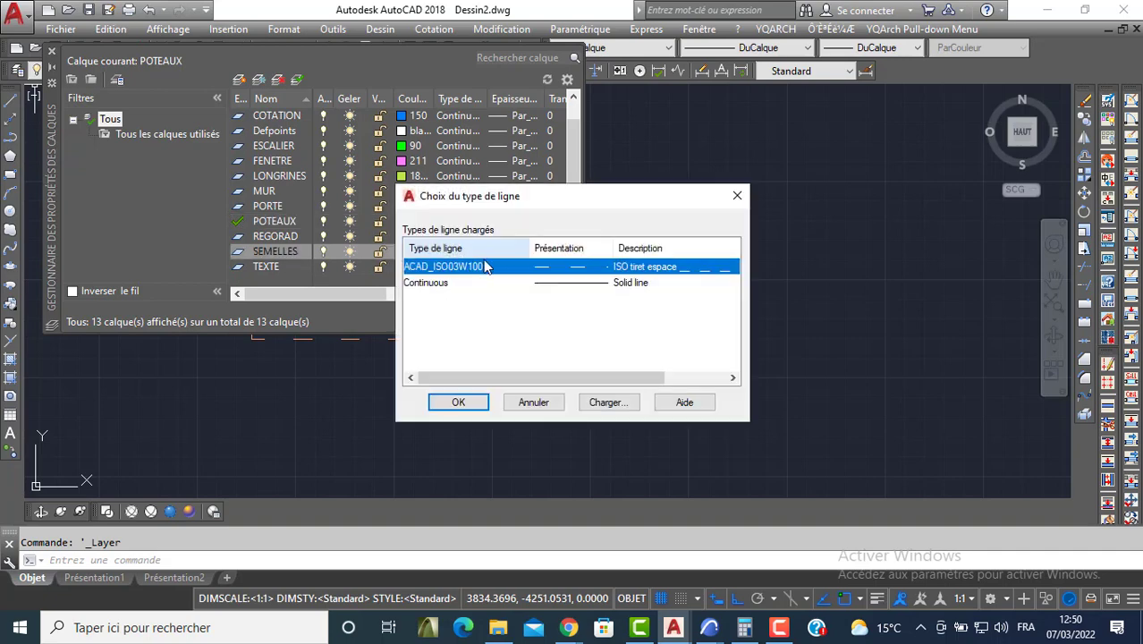
left_click(611, 402)
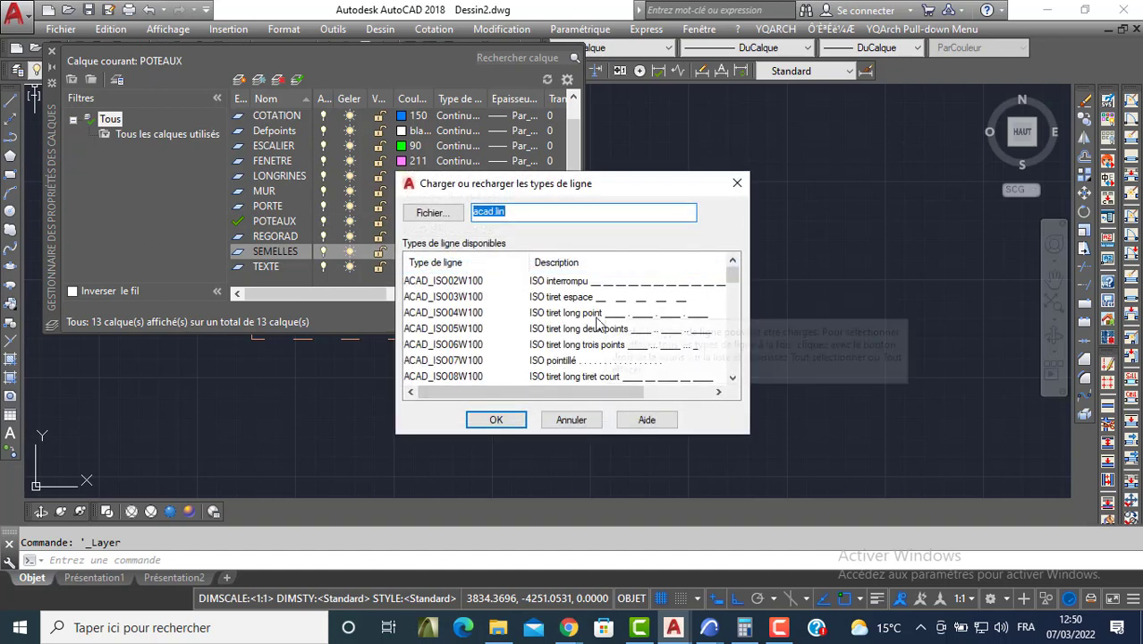
left_click(572, 419)
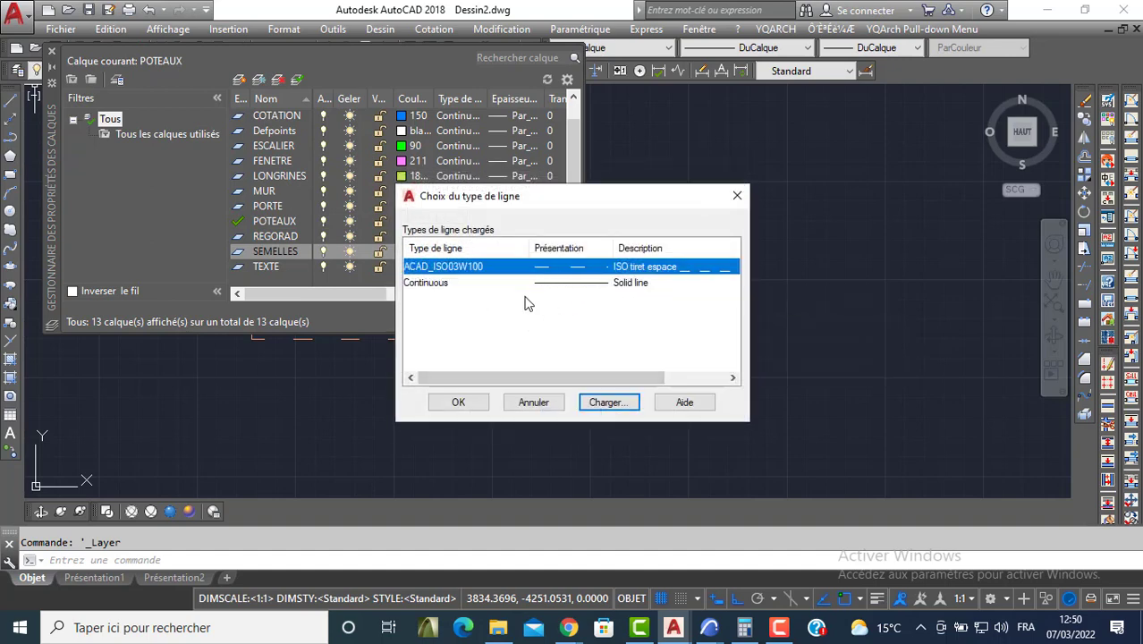
left_click(458, 403)
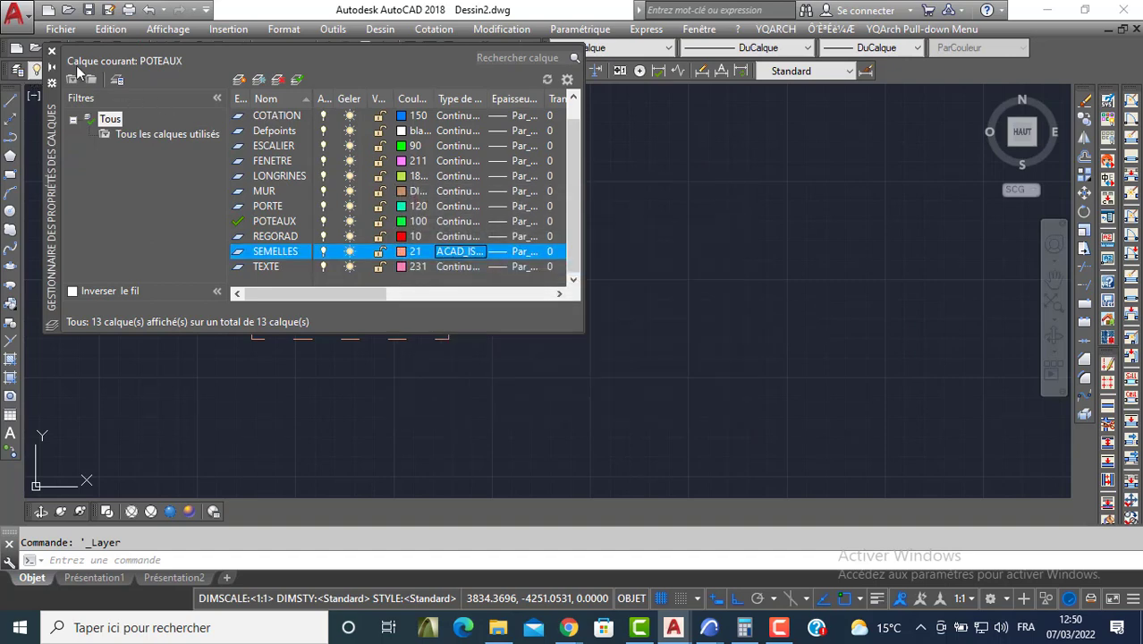
left_click(51, 54)
Copy the hatched column with its footing horizontally 550 to the right, using Ortho.
scroll(255, 222, "down", 5)
left_click(325, 175)
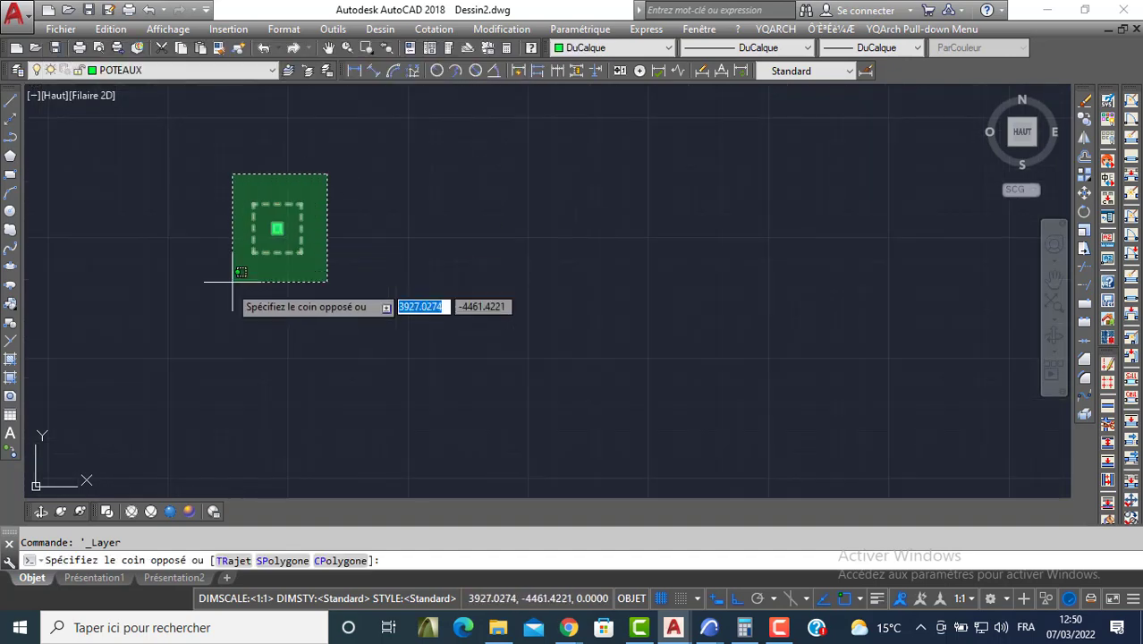
left_click(230, 270)
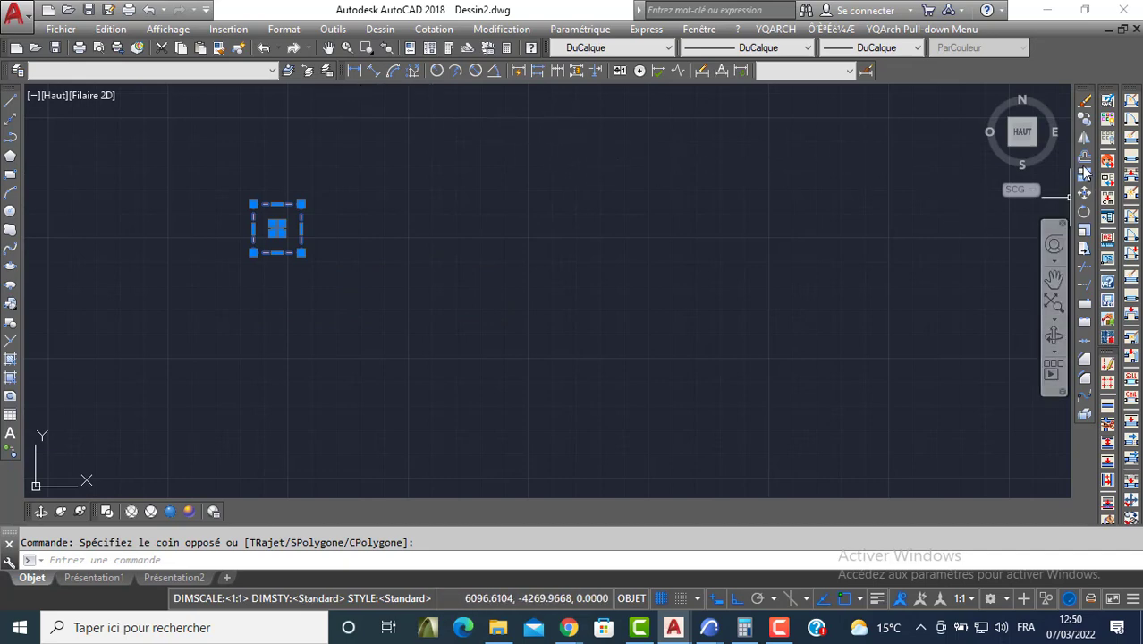
left_click(1083, 122)
left_click(345, 222)
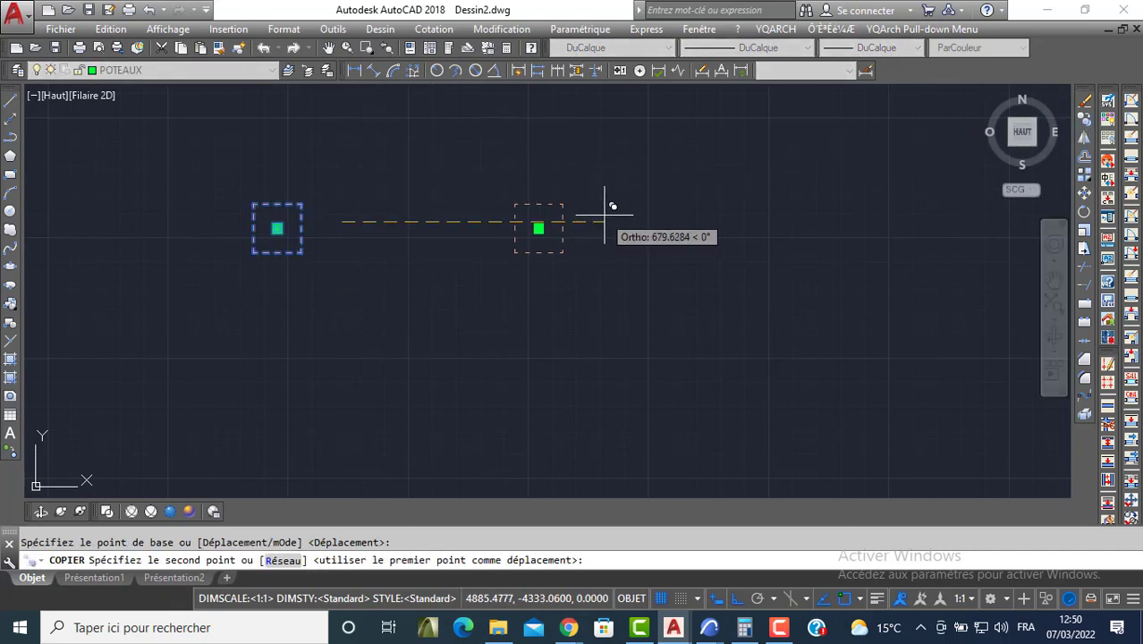
key("F8")
key("F8")
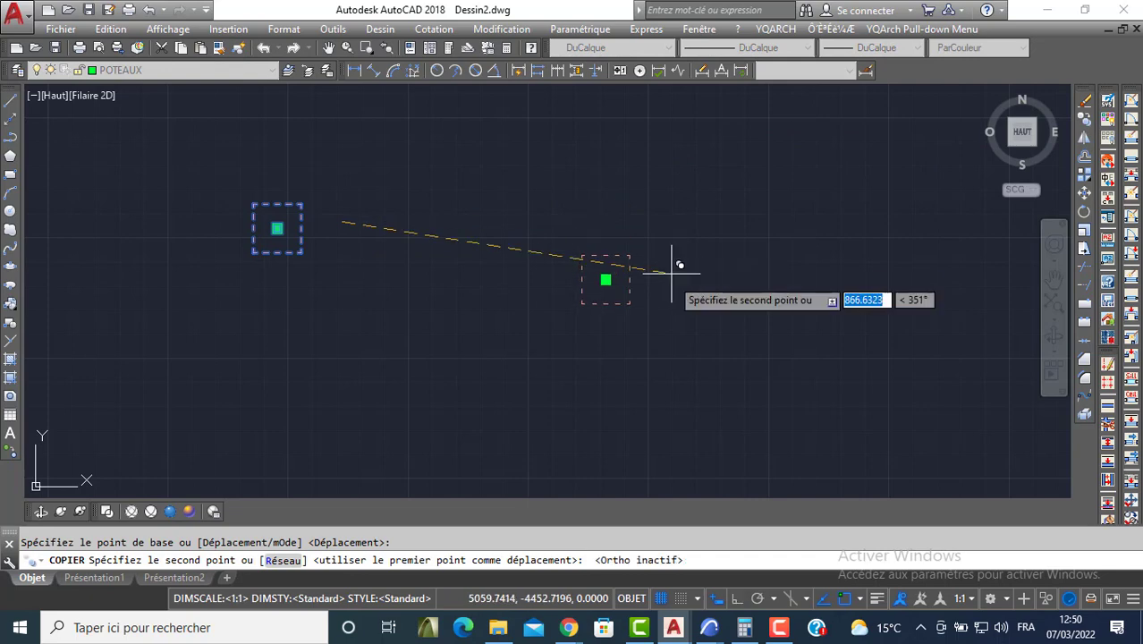
type("550")
key("Return")
key("Return")
Copy the second column and footing 425 to the right to complete a row of three.
left_click(454, 187)
left_click(531, 301)
key("Return")
left_click(488, 273)
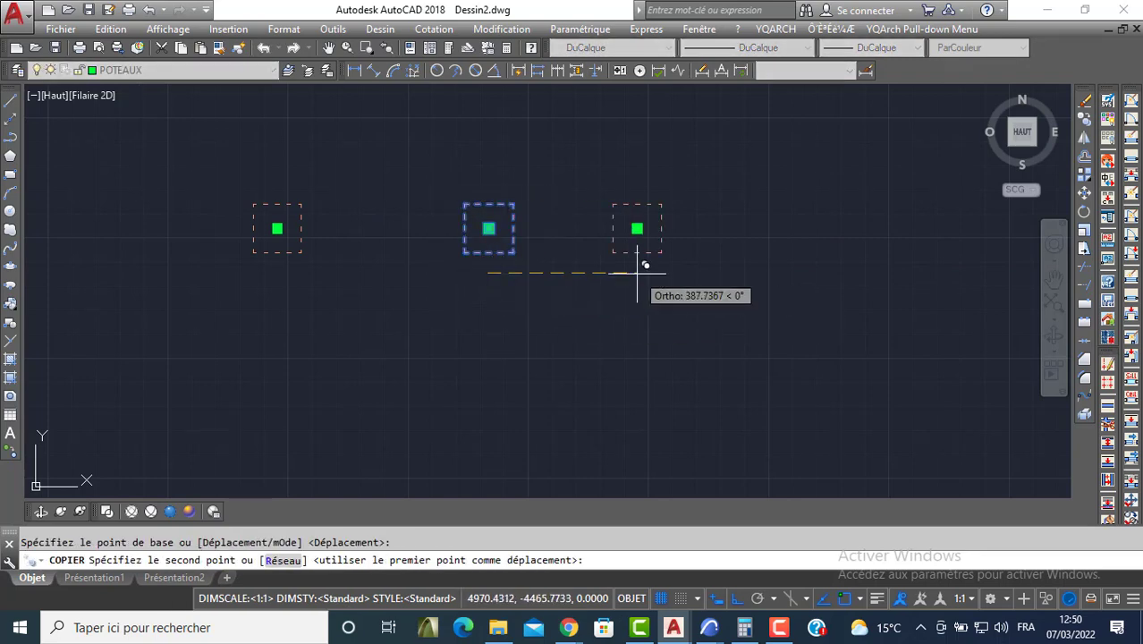
type("(")
key("BackSpace")
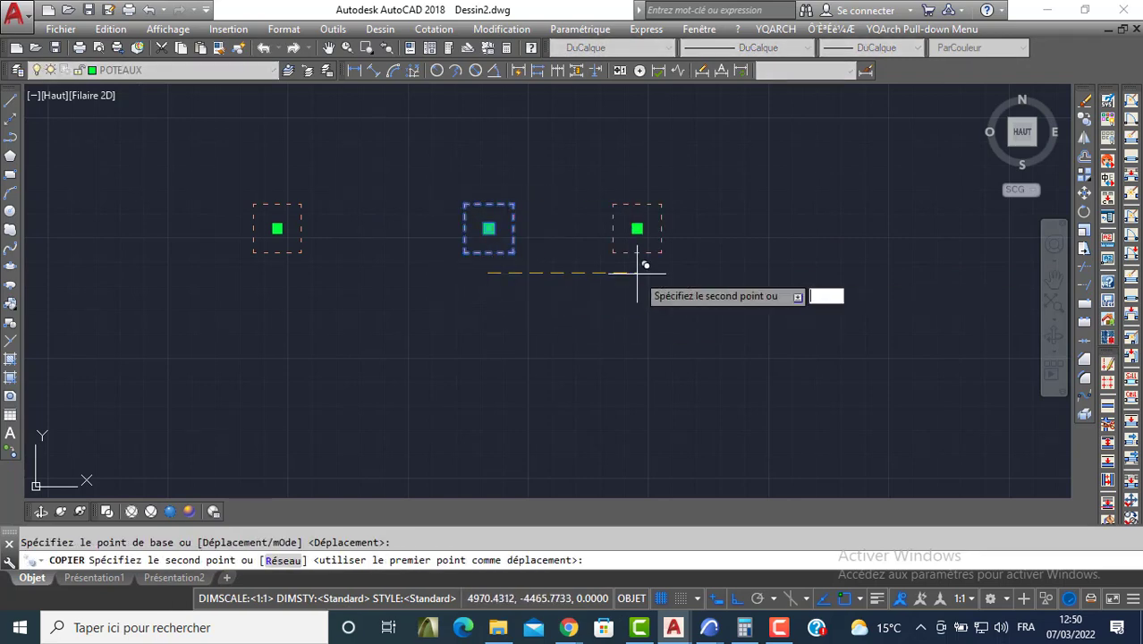
type("425")
key("Return")
key("Return")
Copy the whole row of three columns and footings straight down by 538.
scroll(503, 161, "down", 4)
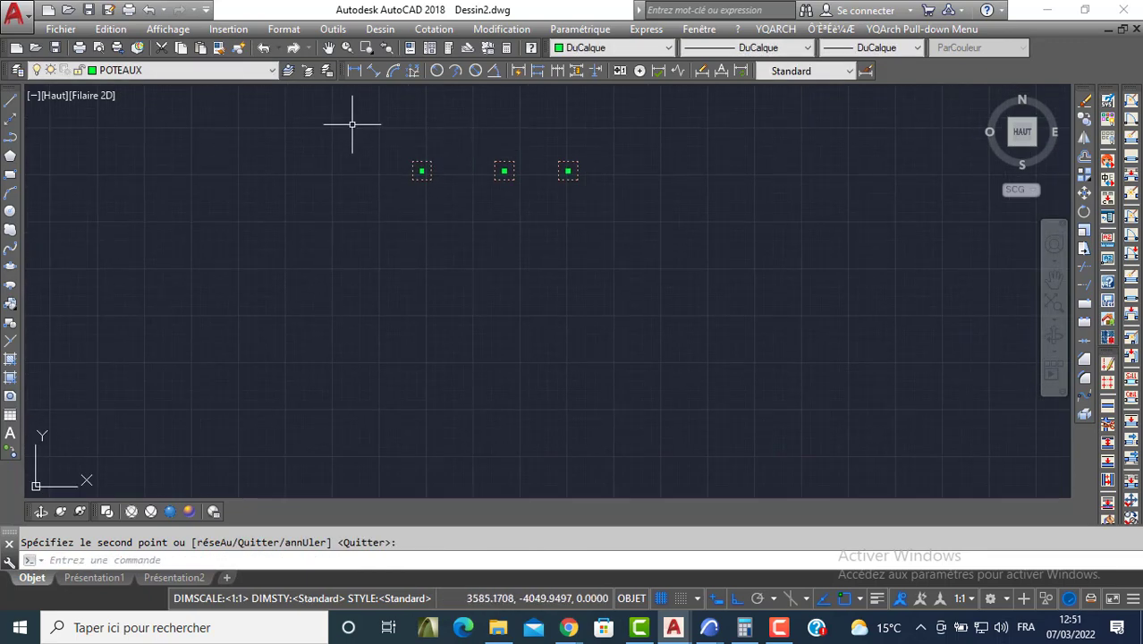
left_click(301, 120)
left_click(601, 218)
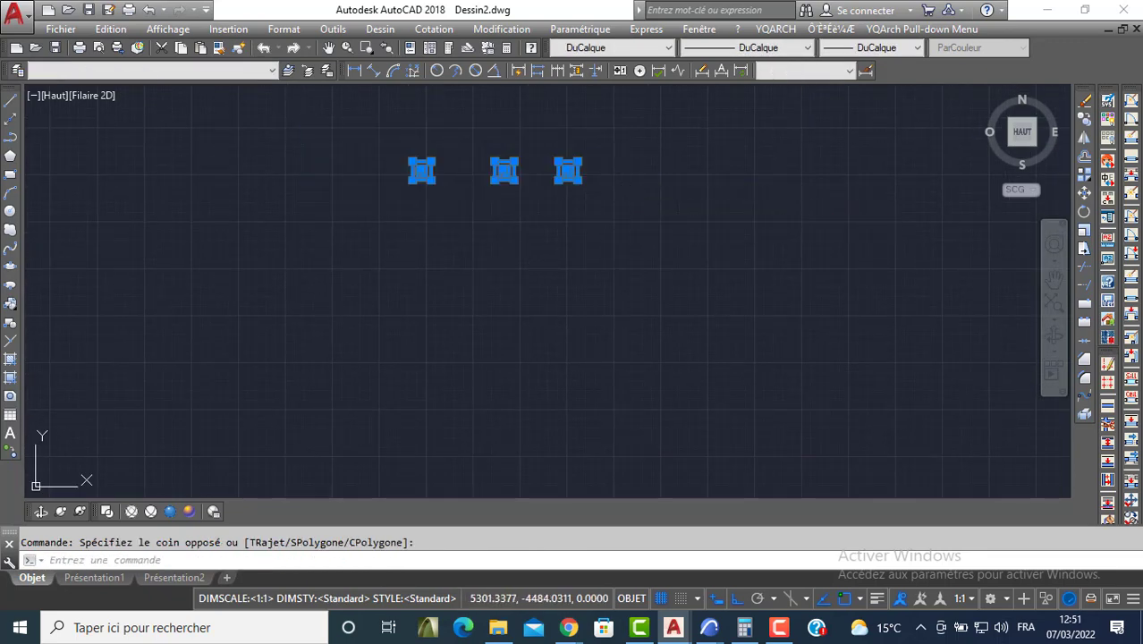
key("Return")
left_click(617, 172)
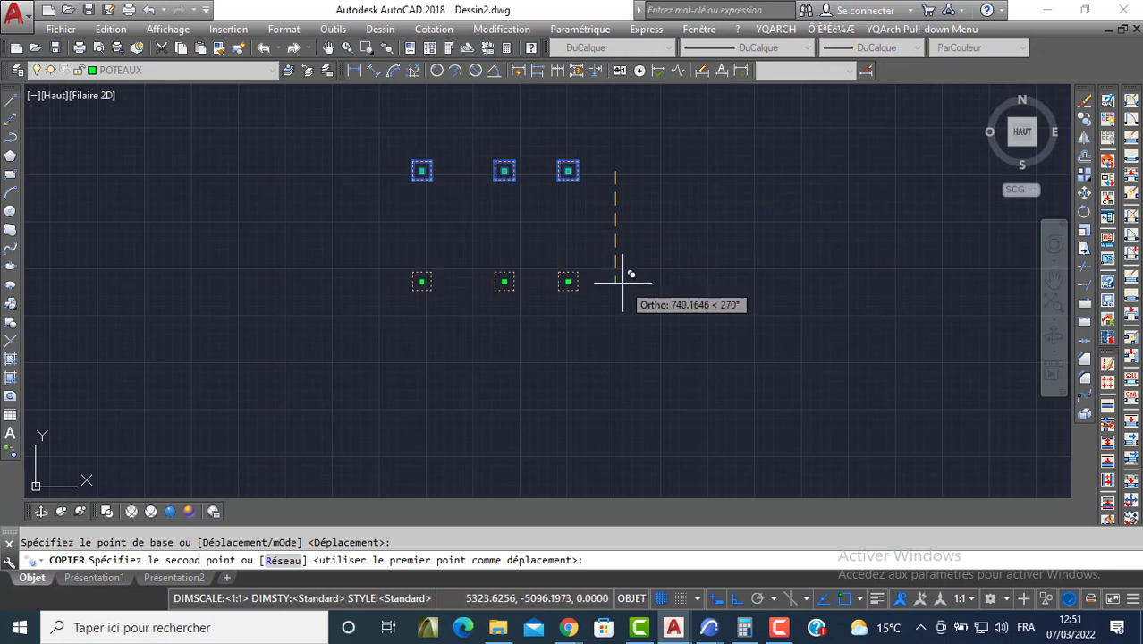
type("538")
key("Return")
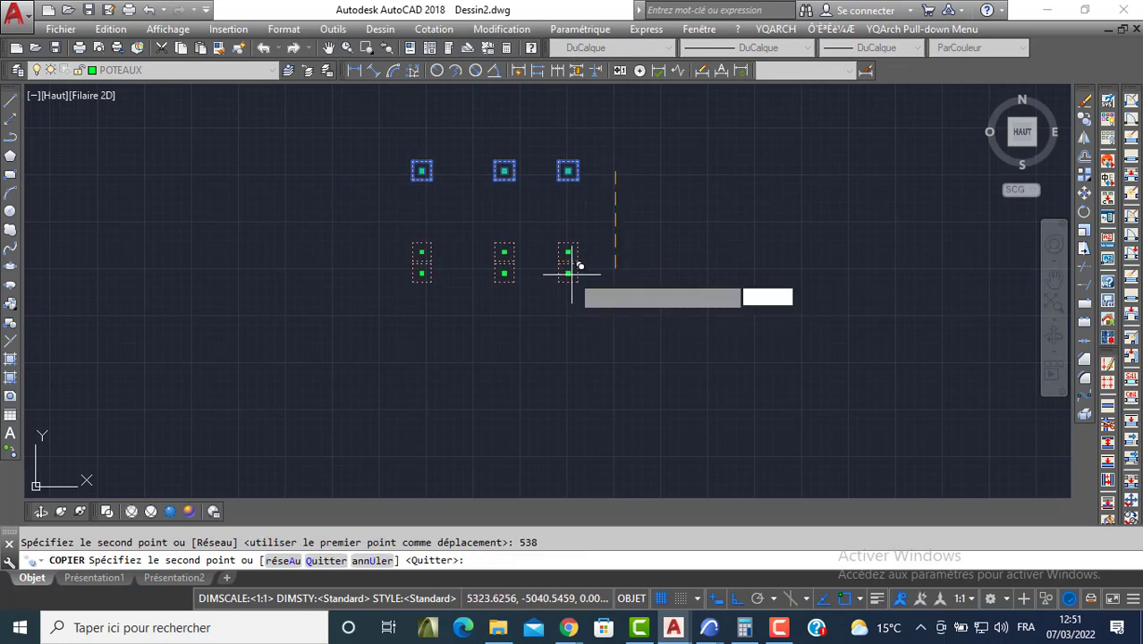
key("Return")
Copy the leftmost column and footing of the second row straight down by 420.
middle_click_drag(461, 211, 455, 204)
left_click(357, 158)
left_click(411, 217)
key("Return")
left_click(363, 202)
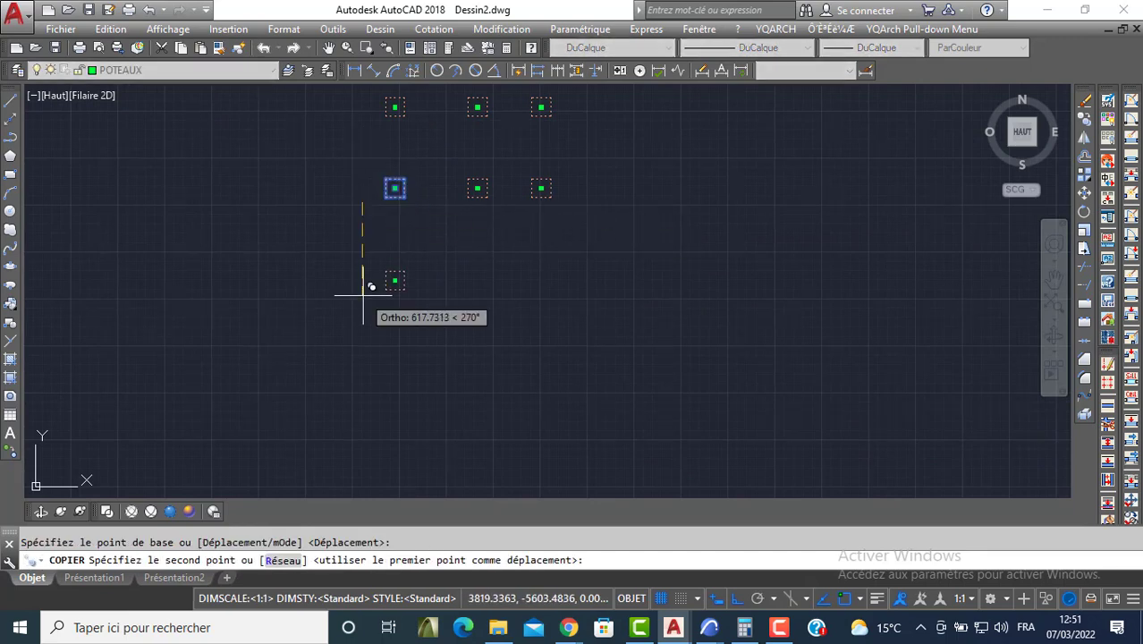
type("42")
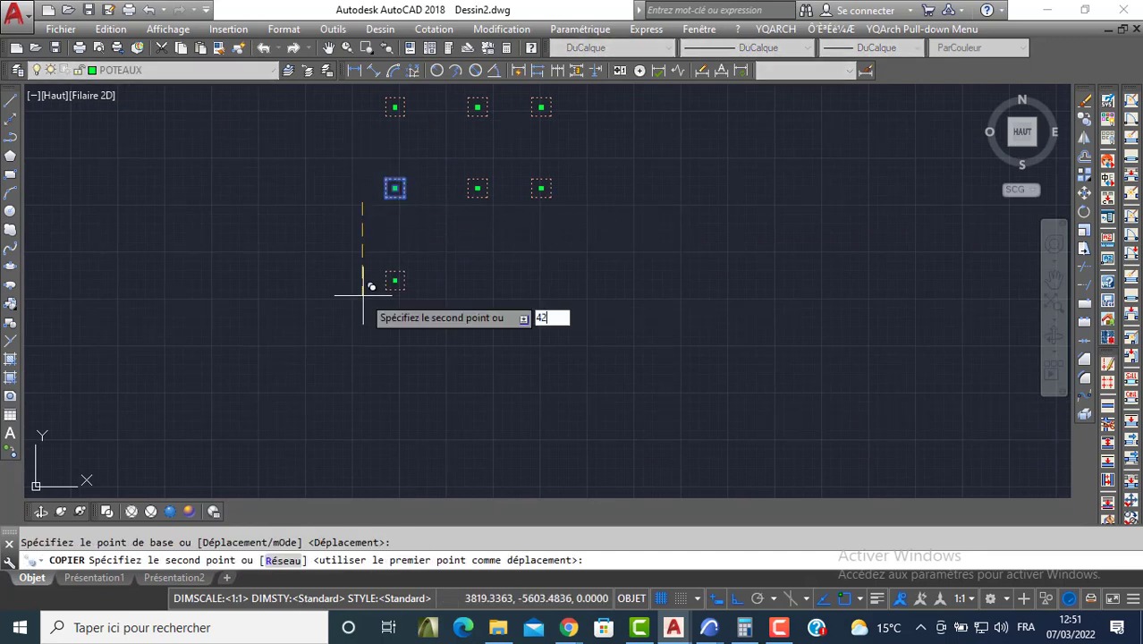
type("0")
key("Return")
key("Return")
Copy the third row's leftmost column and footing 550 to the right.
left_click(374, 233)
left_click(424, 278)
key("Return")
left_click(397, 277)
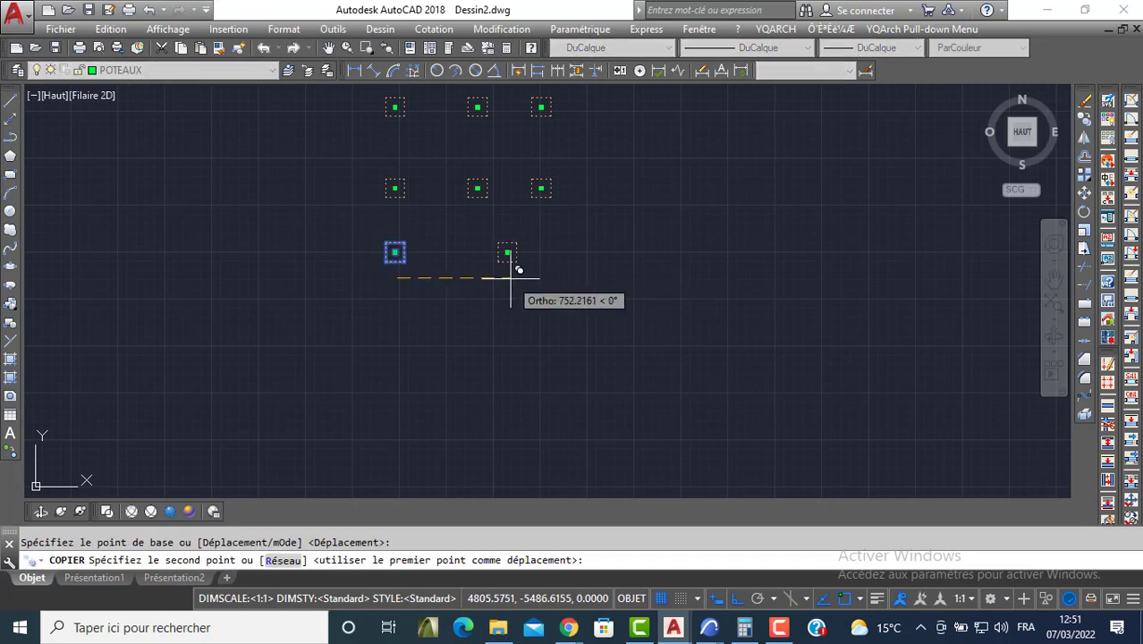
type("550")
key("Return")
key("Return")
Copy the third row's middle column and footing straight down by 100.
left_click(458, 231)
left_click(503, 277)
key("Return")
left_click(481, 276)
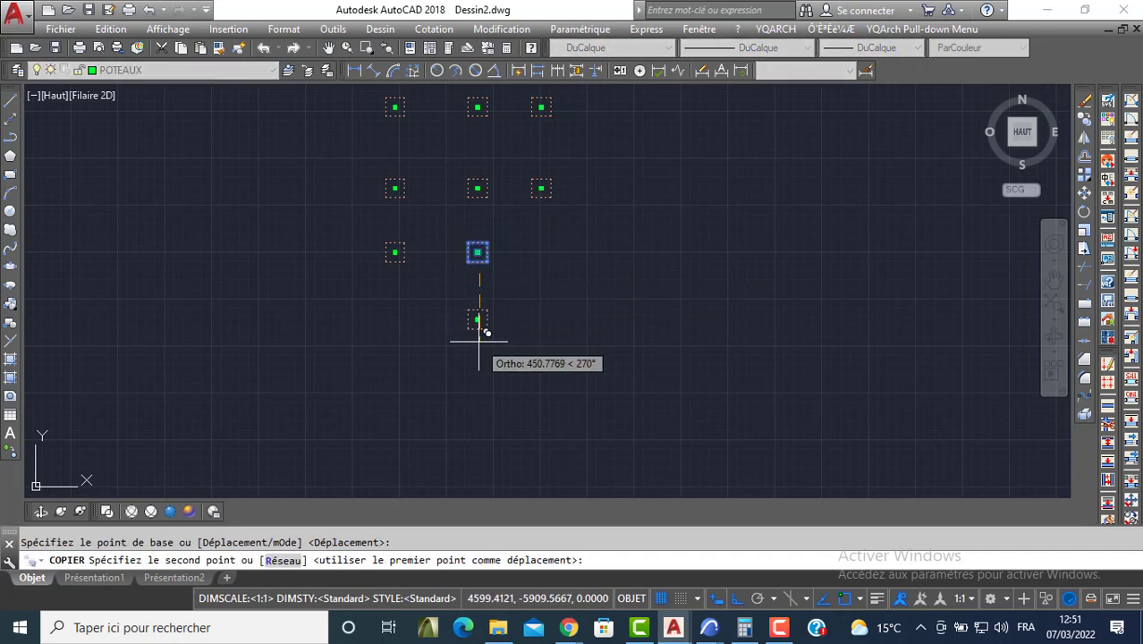
type("100")
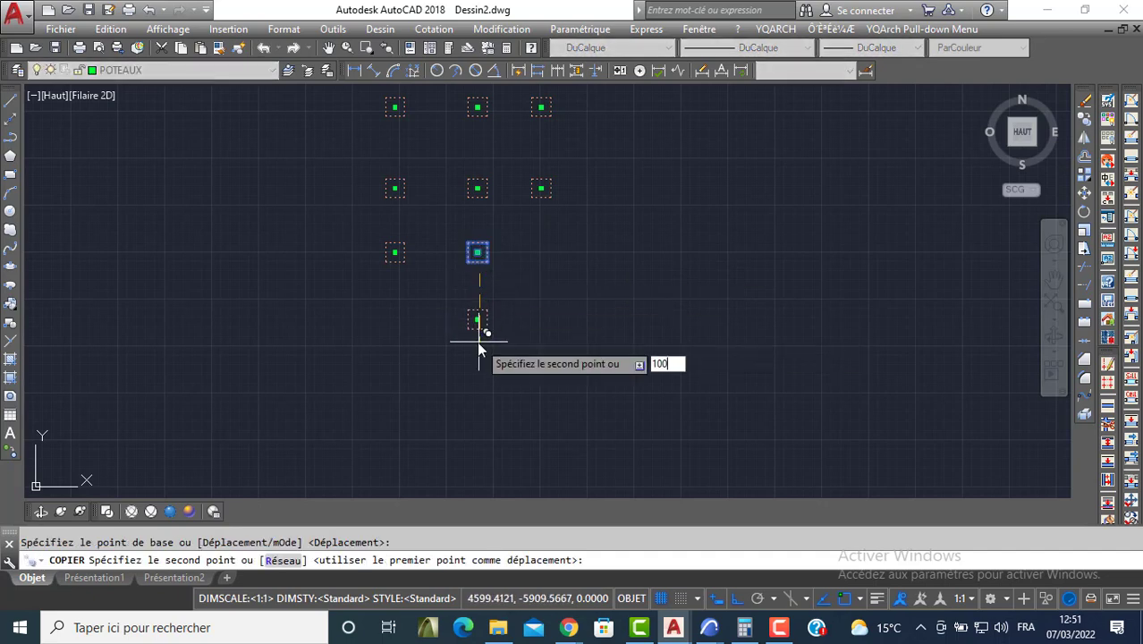
key("Return")
key("Return")
Copy the lowest middle column and footing 425 to the right.
scroll(477, 341, "up", 2)
scroll(467, 288, "up", 4)
left_click(544, 197)
left_click(467, 268)
key("Return")
left_click(505, 276)
middle_click_drag(679, 255, 523, 262)
type("420")
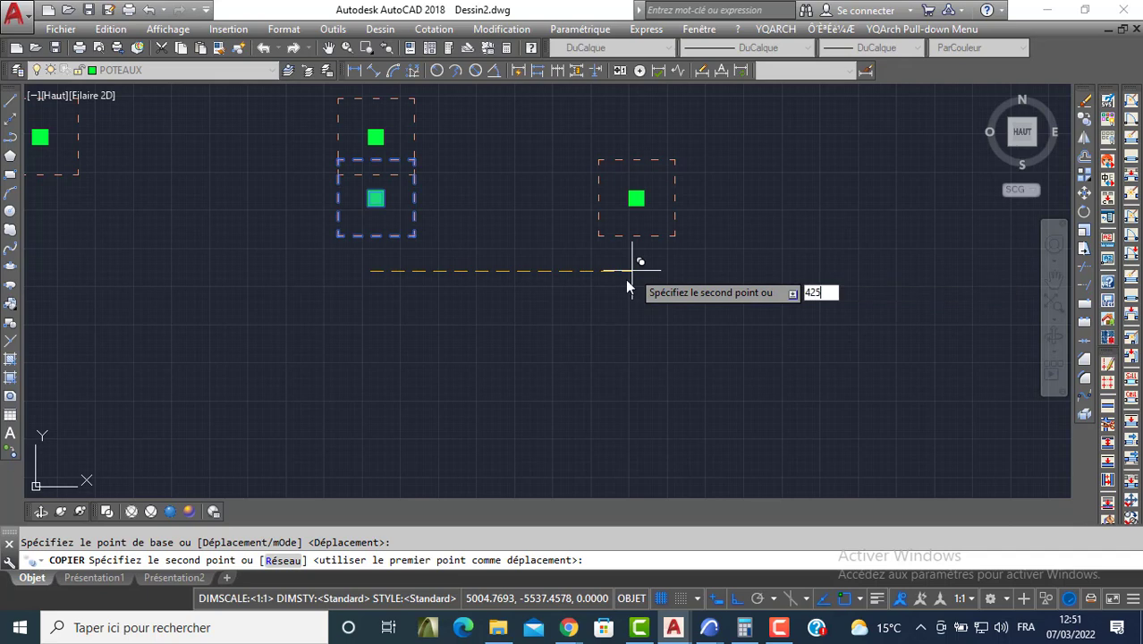
key("Return")
key("Return")
Copy the first row's leftmost column and footing straight down by 100.
scroll(595, 262, "down", 5)
middle_click_drag(568, 210, 547, 263)
scroll(459, 185, "up", 2)
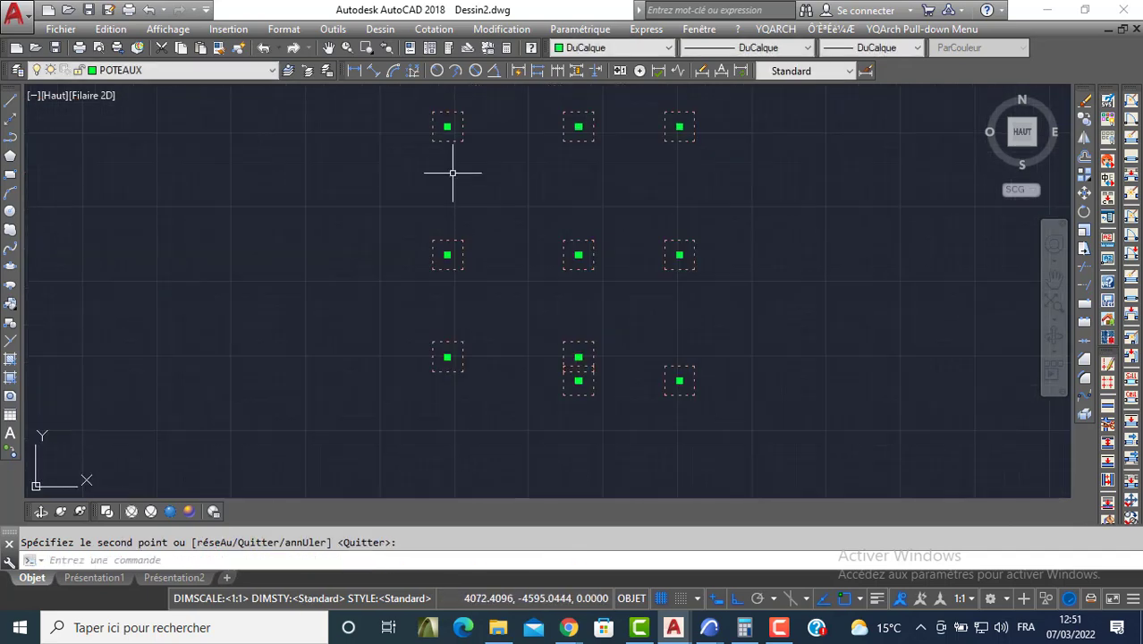
left_click(421, 104)
left_click(473, 154)
key("Return")
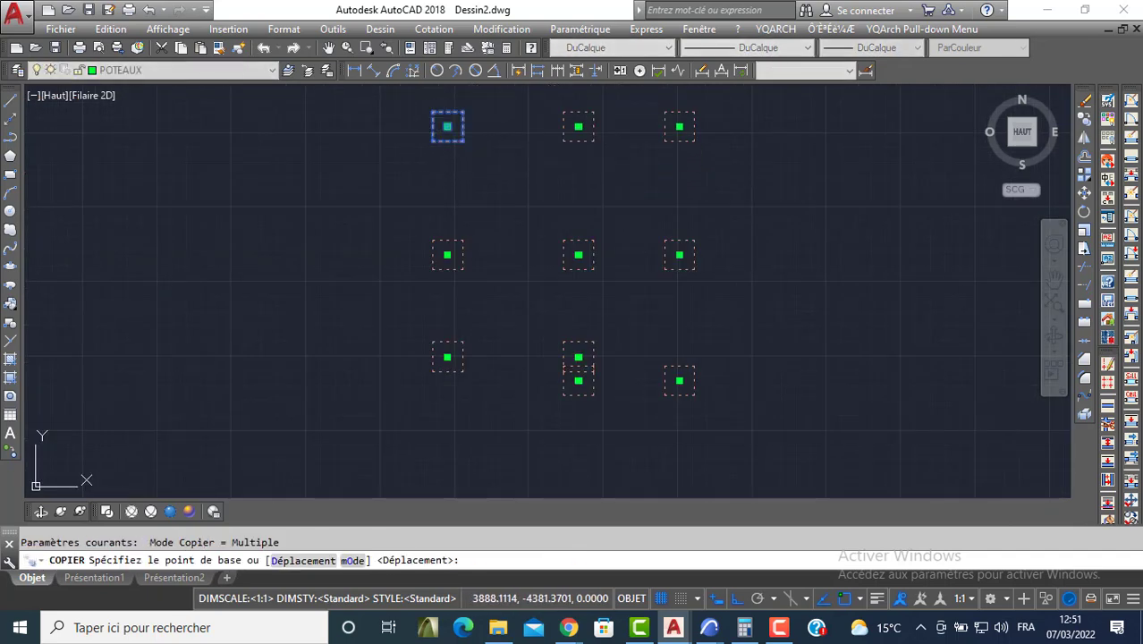
left_click(411, 134)
type("100")
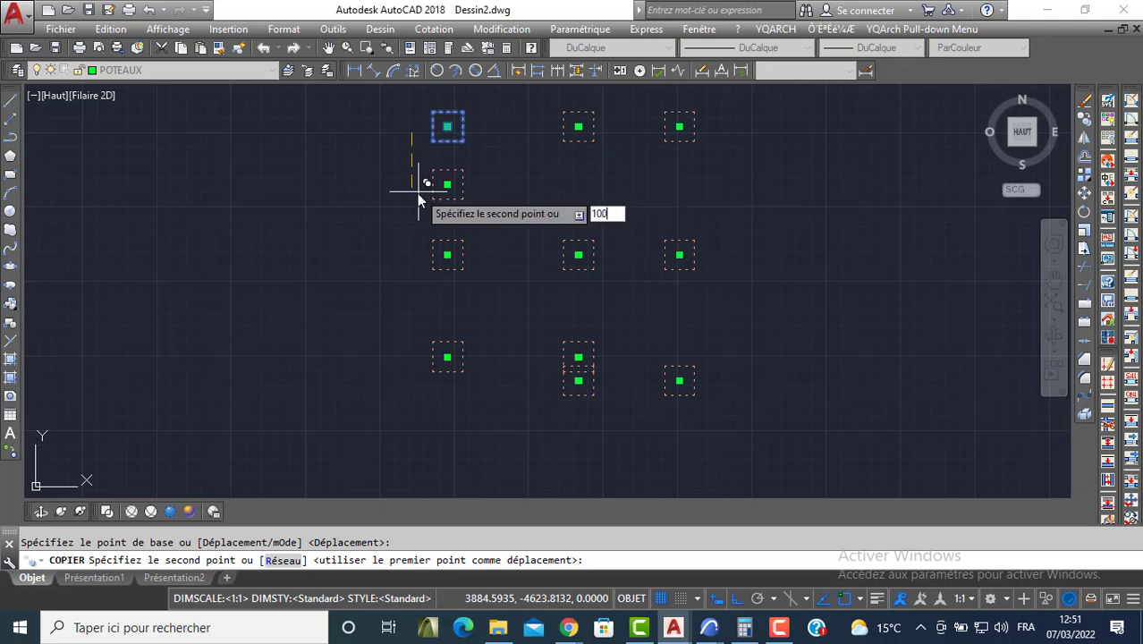
key("Return")
key("Return")
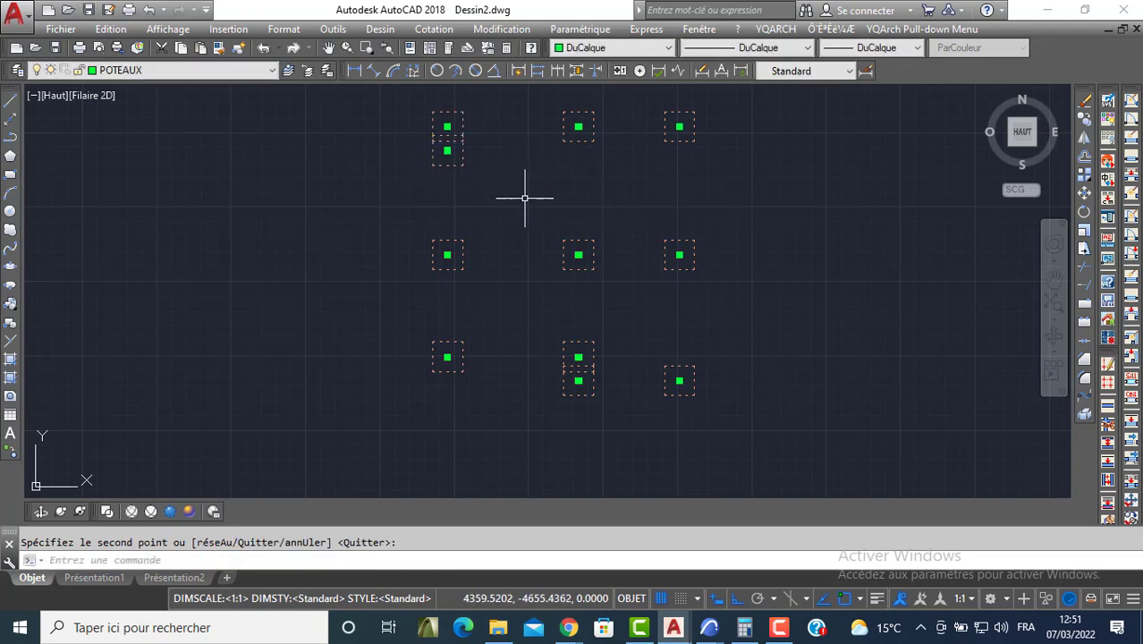
Copy the first row's middle column and footing straight down by 438.
left_click(543, 97)
left_click(610, 154)
key("Return")
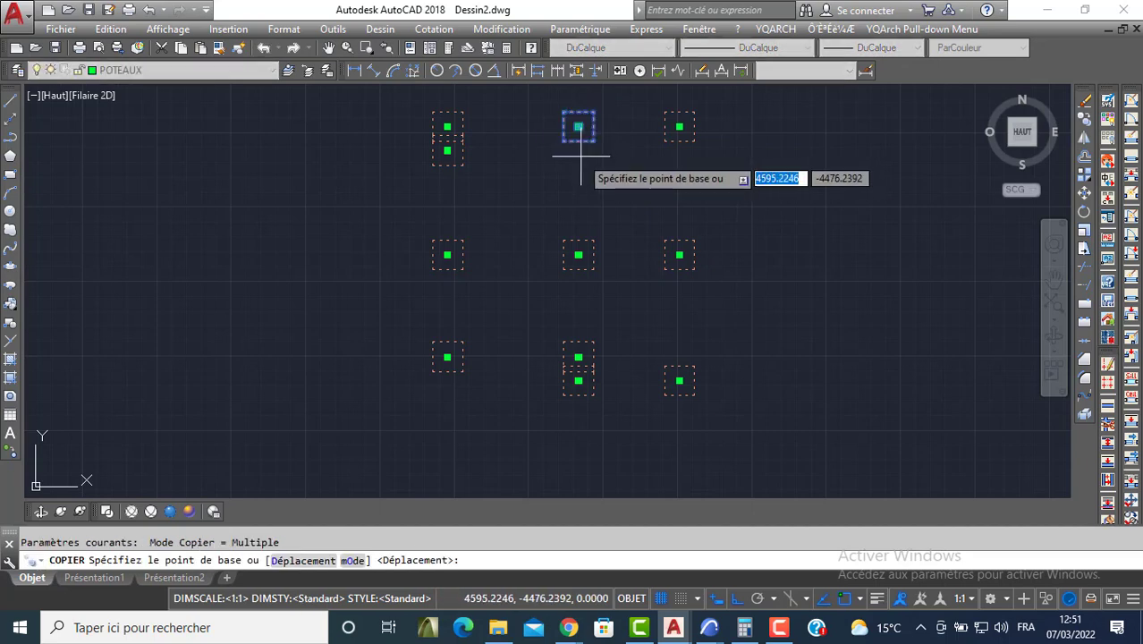
left_click(580, 156)
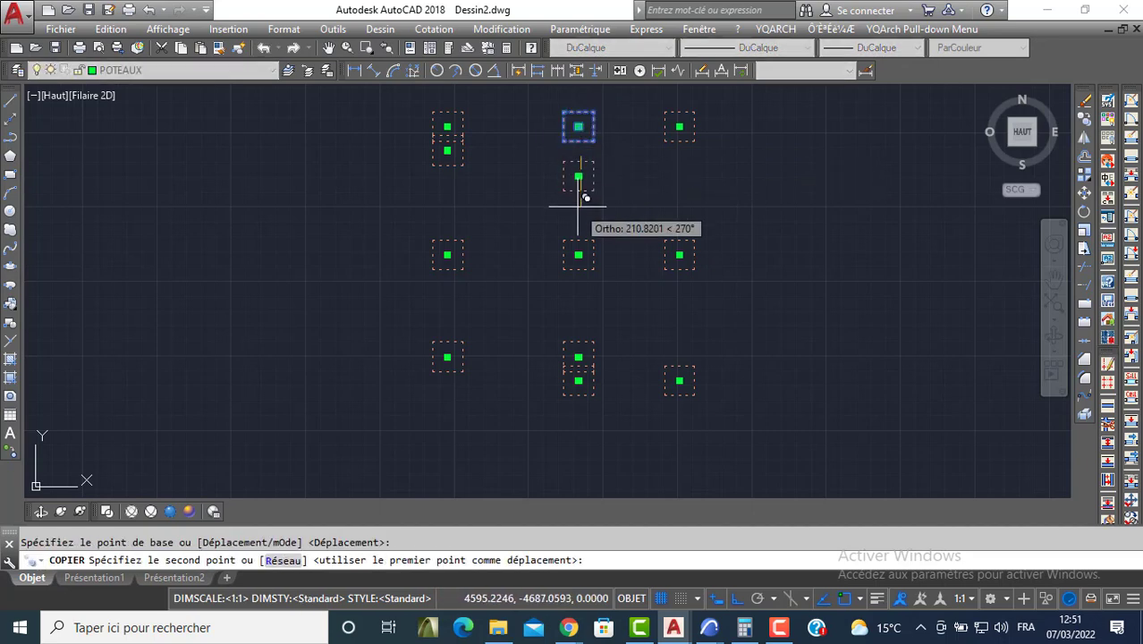
type("438")
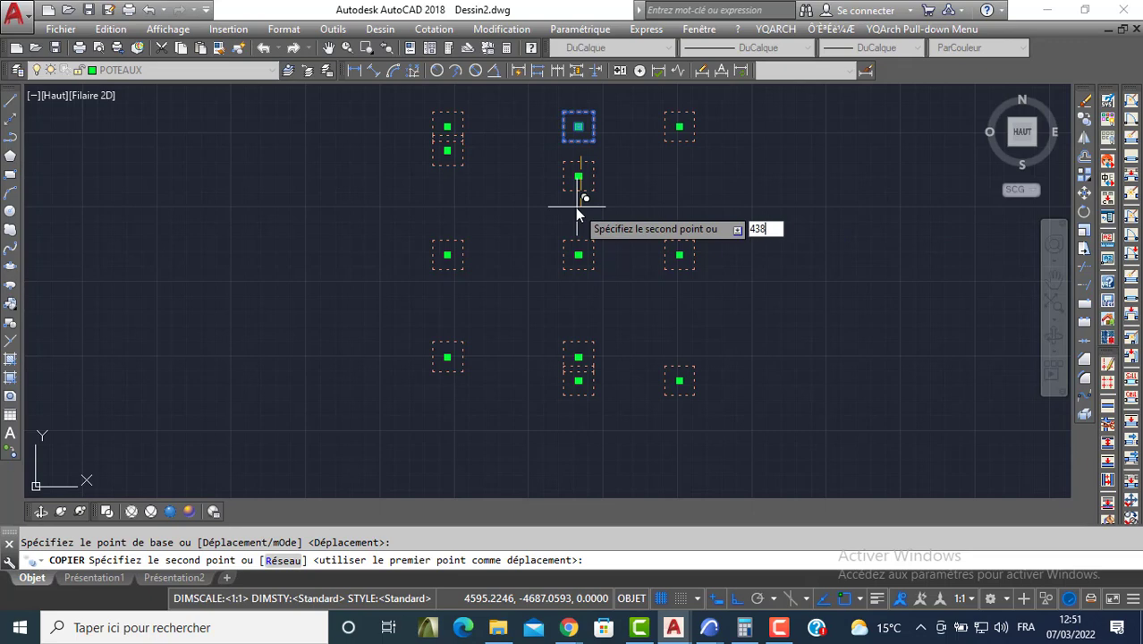
key("Return")
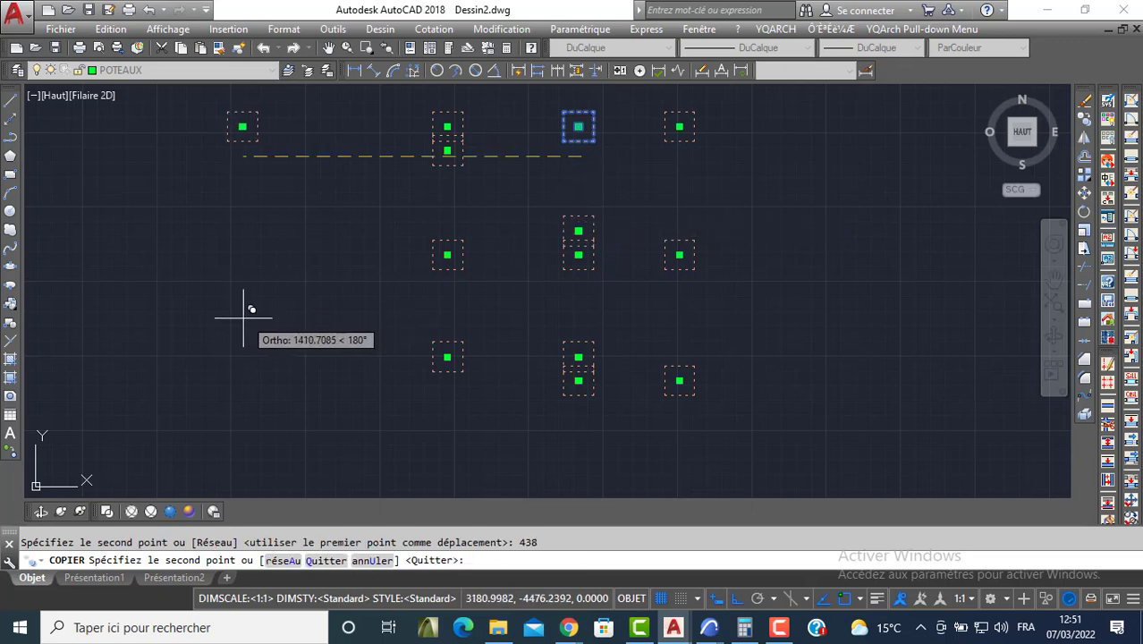
key("Return")
Delete the second row's original middle column and footing, keeping the copy just above it.
scroll(459, 313, "up", 4)
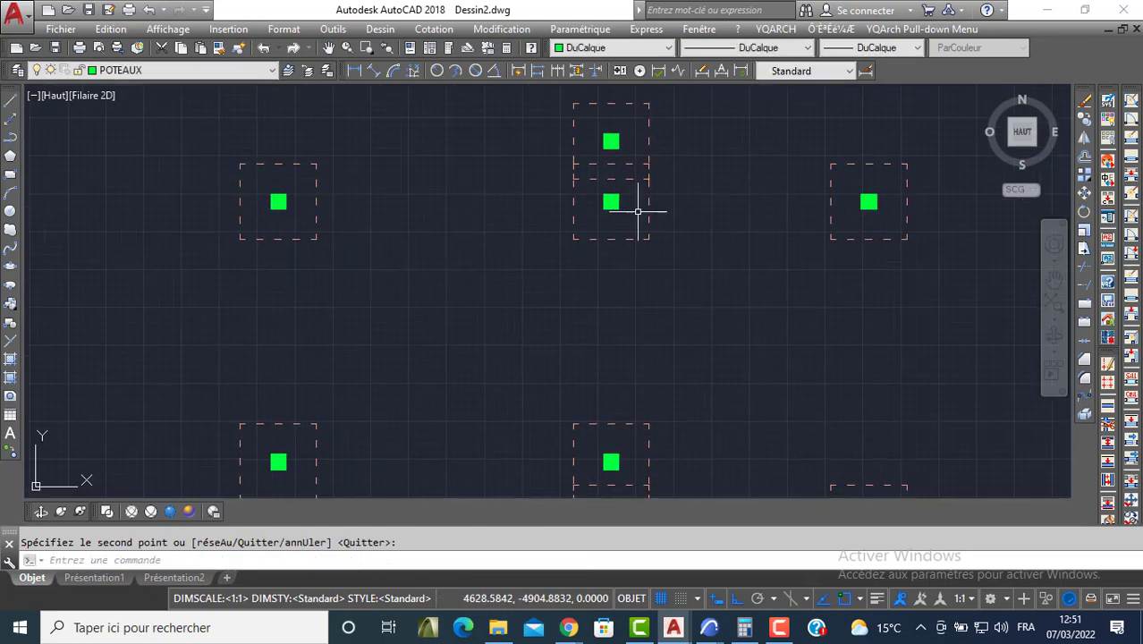
left_click(671, 188)
left_click(571, 240)
key("Delete")
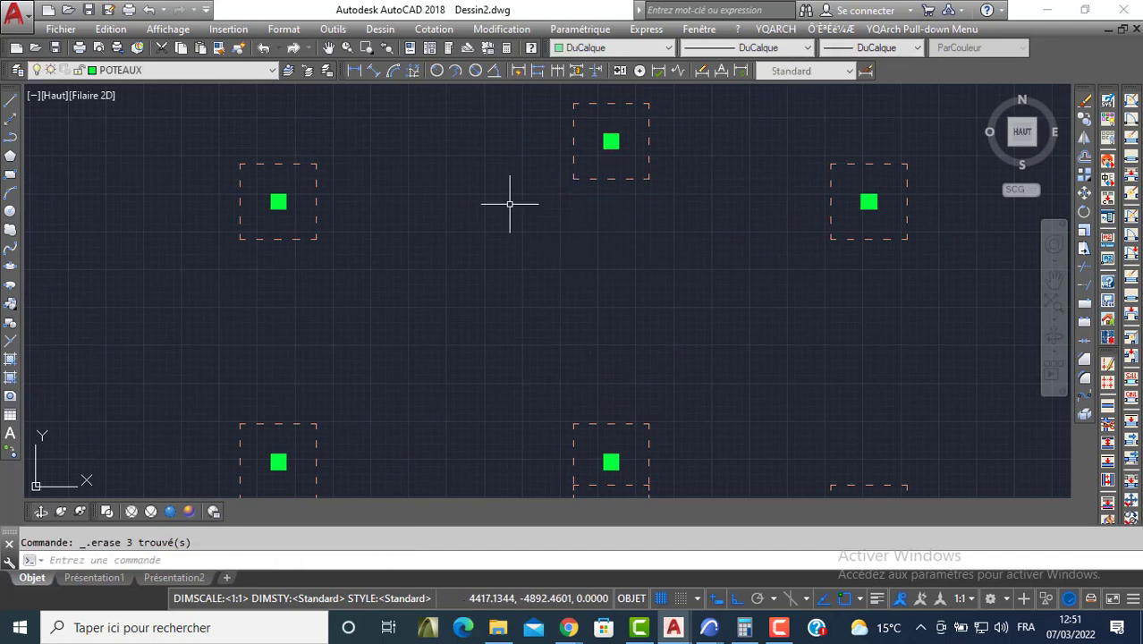
Make SEMELLES the current layer and draw one rectangular footing enclosing the two upper-left columns.
scroll(480, 209, "down", 5)
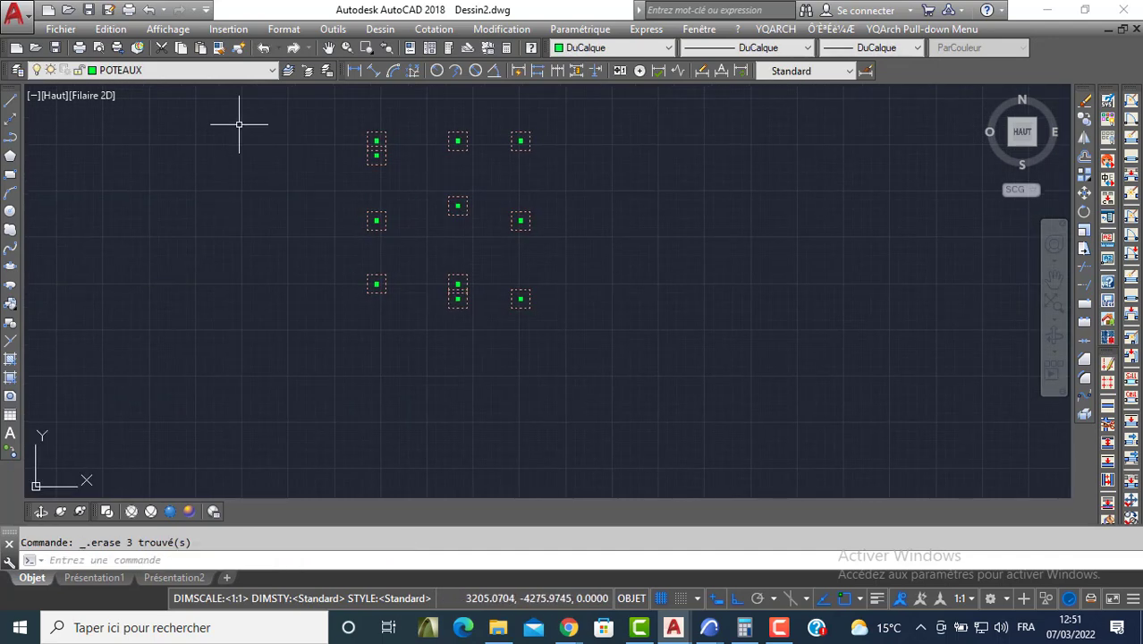
left_click(149, 72)
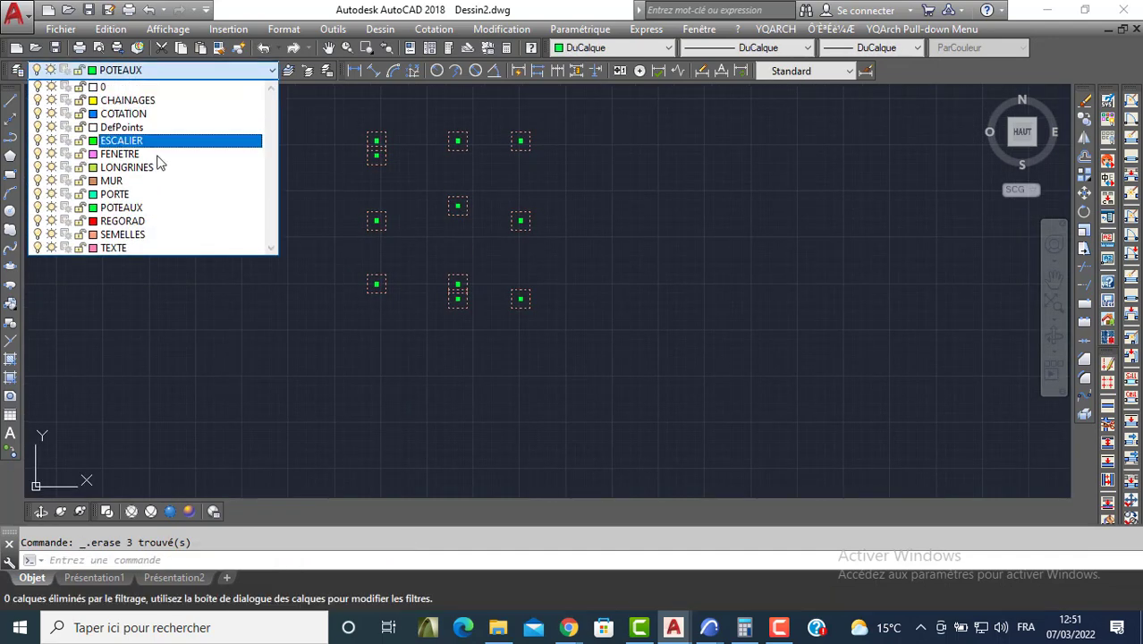
left_click(134, 237)
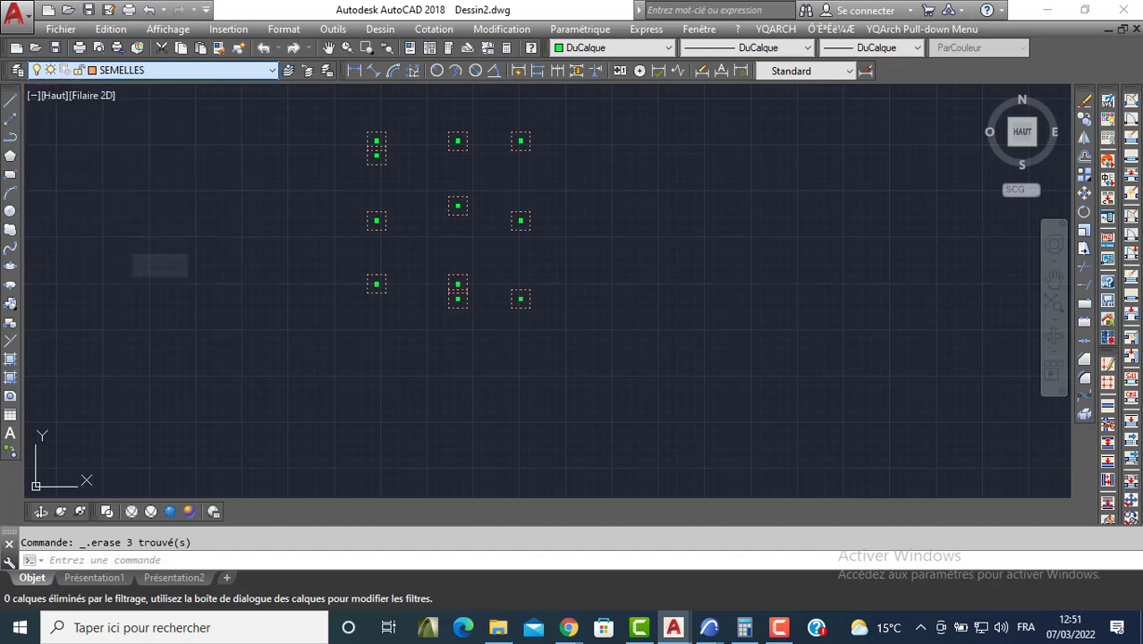
left_click(10, 175)
scroll(366, 125, "up", 4)
left_click(411, 166)
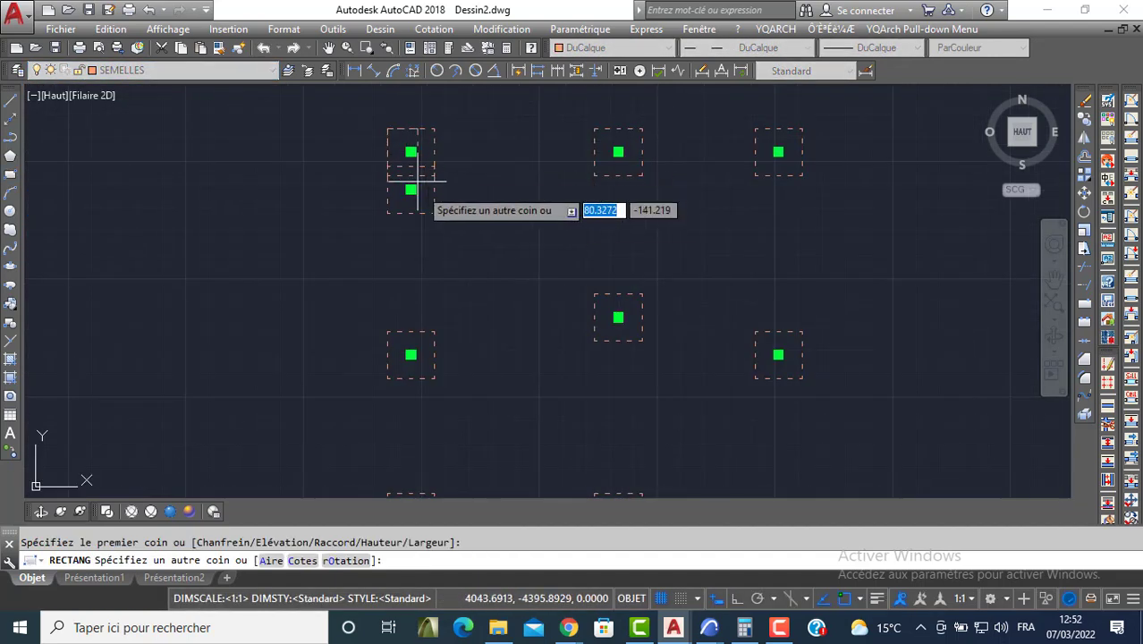
left_click(432, 212)
Delete the two overlapping single footings around the upper-left column pair.
scroll(407, 158, "up", 4)
left_click(436, 168)
left_click(407, 200)
key("Delete")
scroll(489, 222, "down", 5)
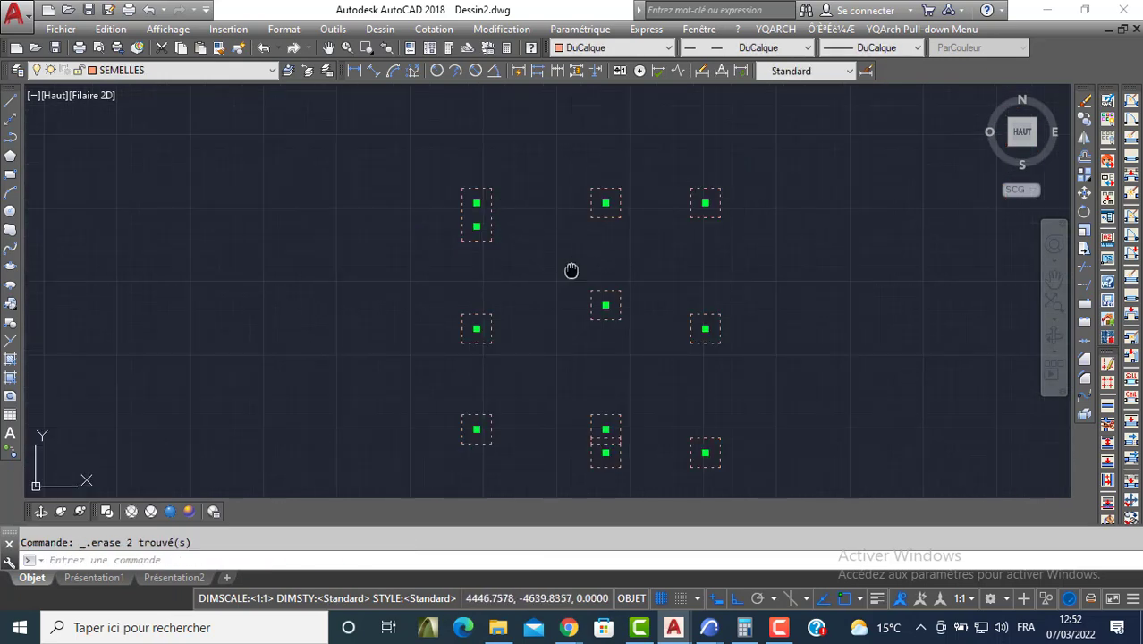
Draw one 125 by 225 rectangular footing enclosing the two lower middle columns.
middle_click_drag(570, 271, 527, 185)
left_click(10, 174)
scroll(561, 358, "up", 2)
left_click(556, 327)
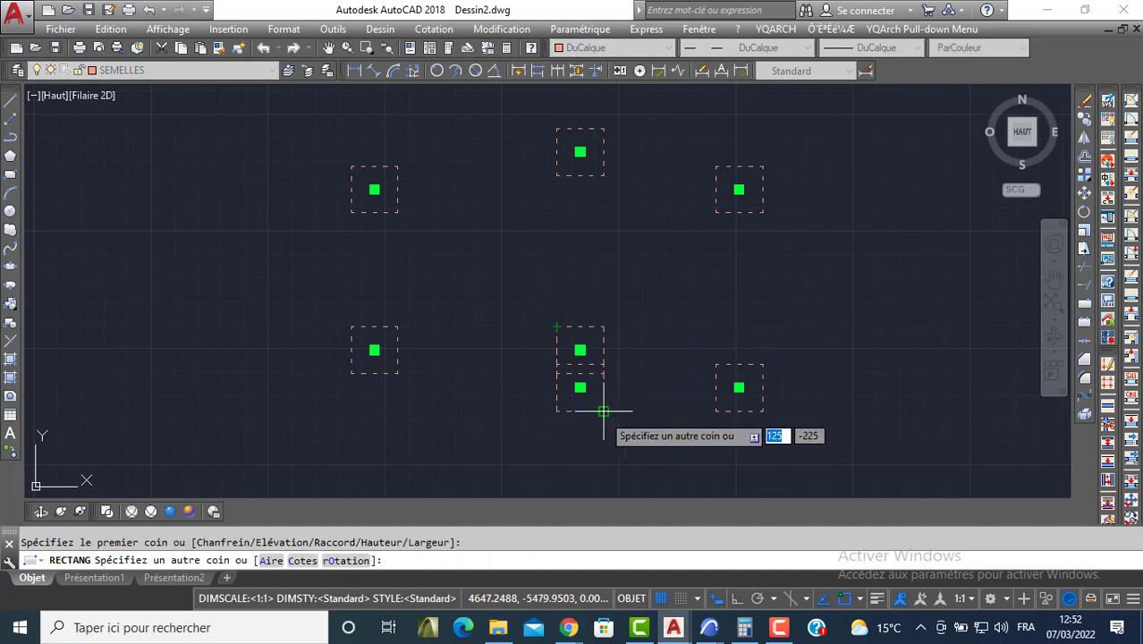
left_click(604, 374)
Delete the two overlapping single footings around the lower middle column pair.
left_click(588, 374)
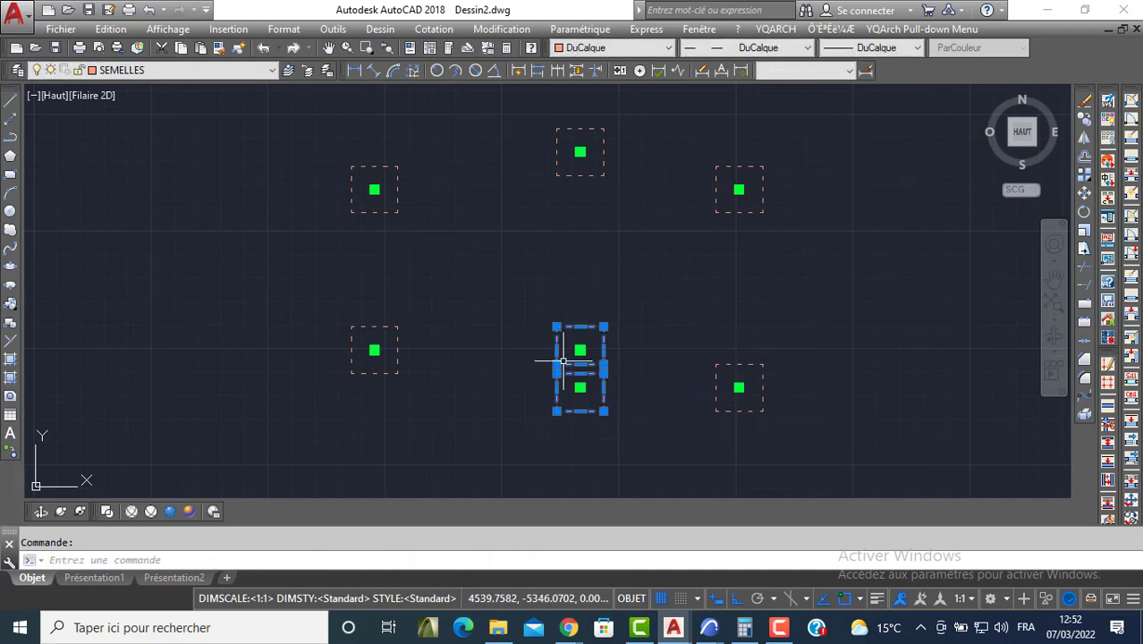
key("Delete")
scroll(549, 268, "down", 5)
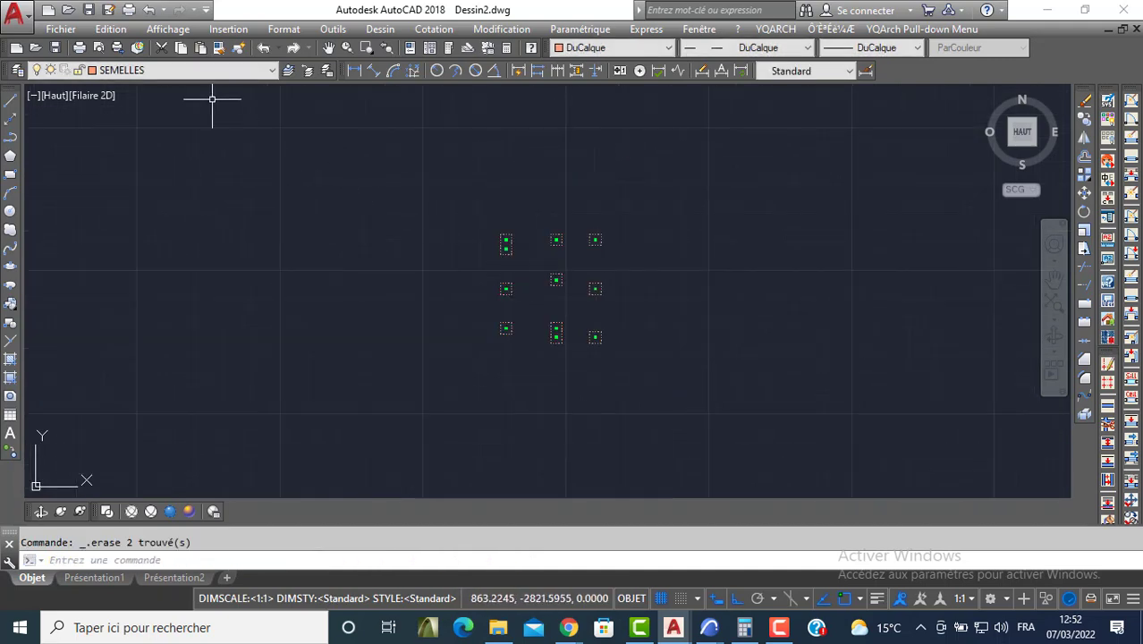
Make CHAINAGES the current layer and start a polyline along the top row's outer edge, from the rightmost to the leftmost column.
left_click(179, 75)
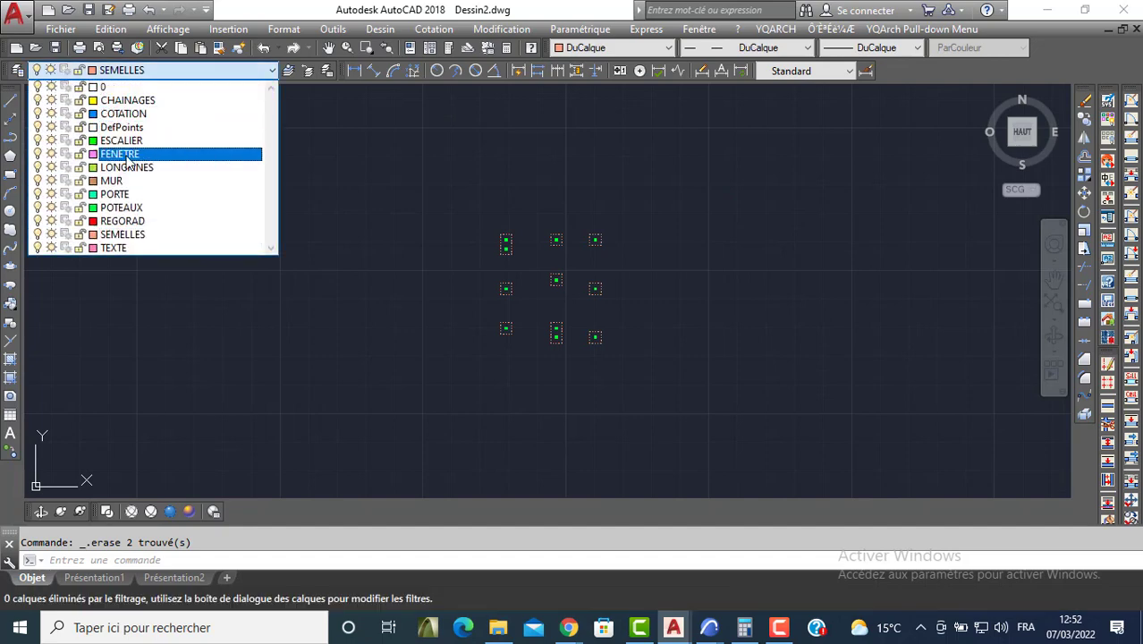
left_click(126, 101)
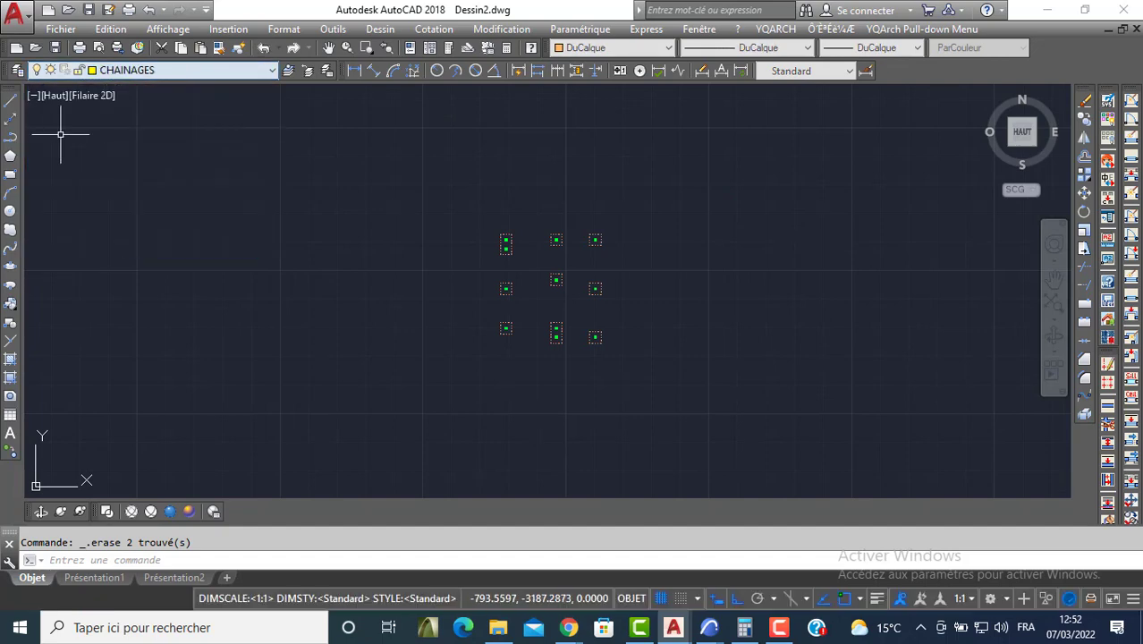
left_click(10, 138)
scroll(612, 248, "up", 5)
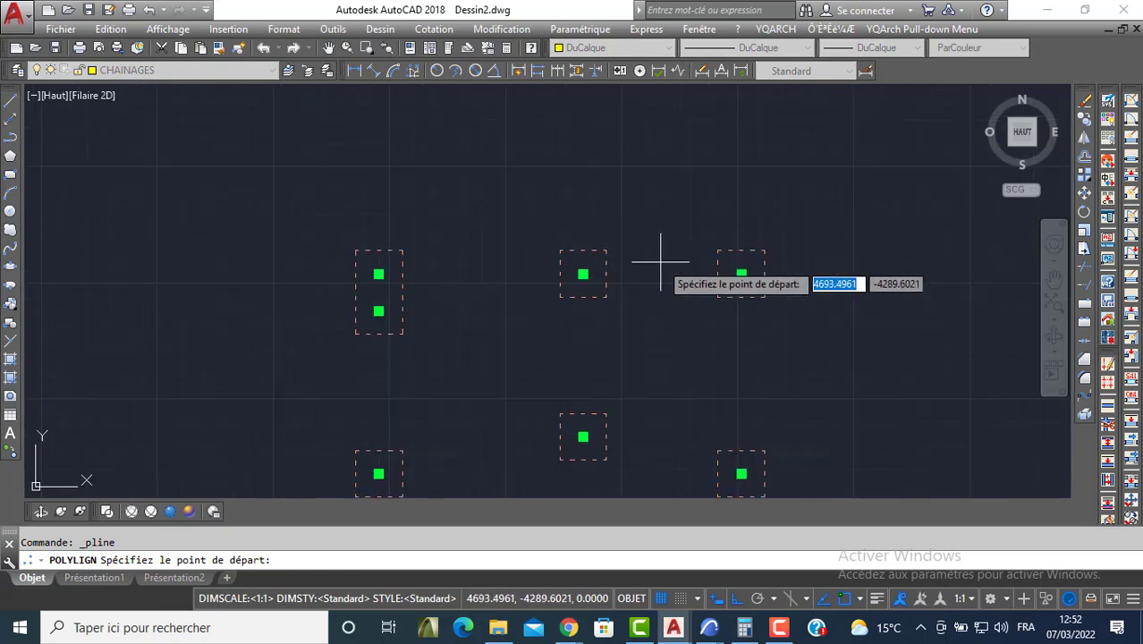
left_click(793, 281)
scroll(626, 273, "down", 3)
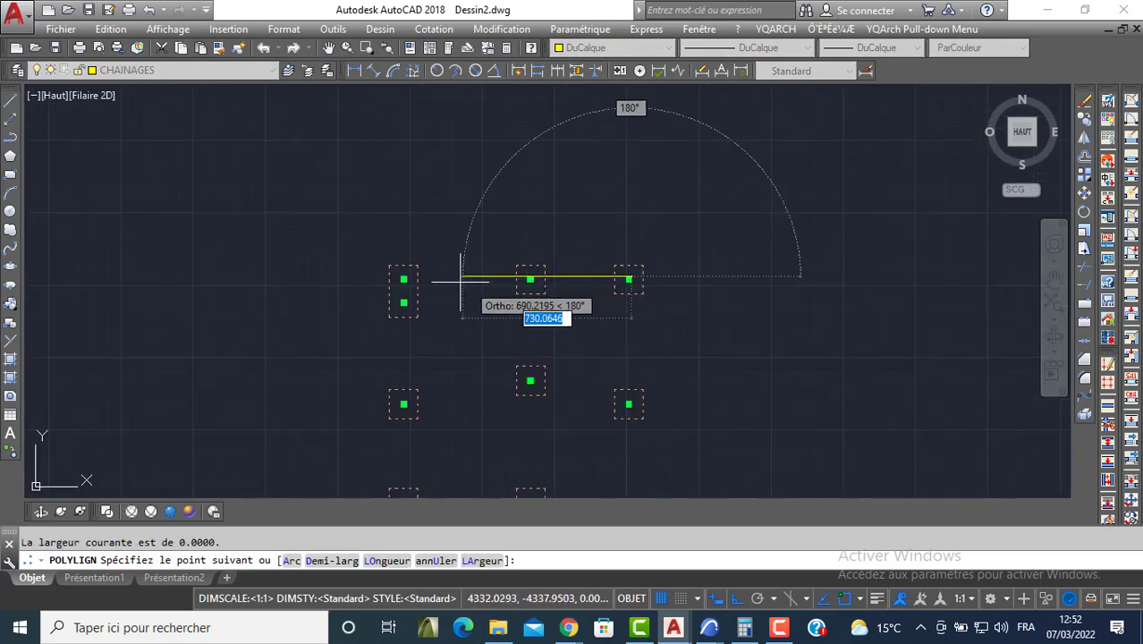
scroll(409, 280, "up", 2)
left_click(390, 277)
Continue the polyline down the left columns, along the stepped lower columns, and up the right side to its starting corner.
middle_click_drag(400, 329, 383, 196)
middle_click_drag(366, 379, 372, 283)
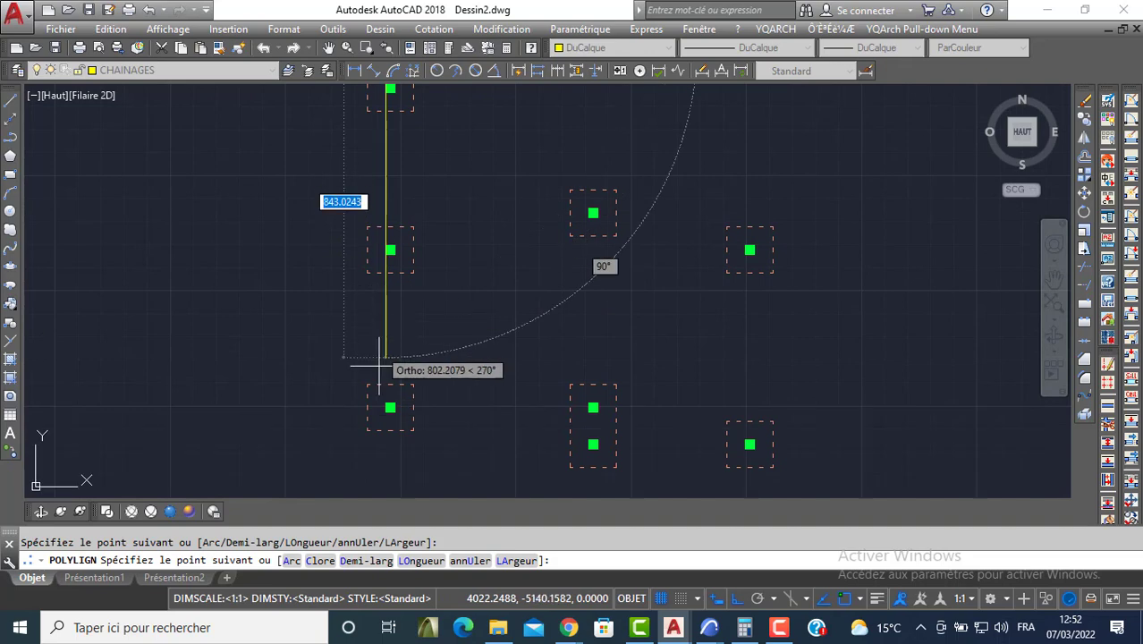
left_click(388, 410)
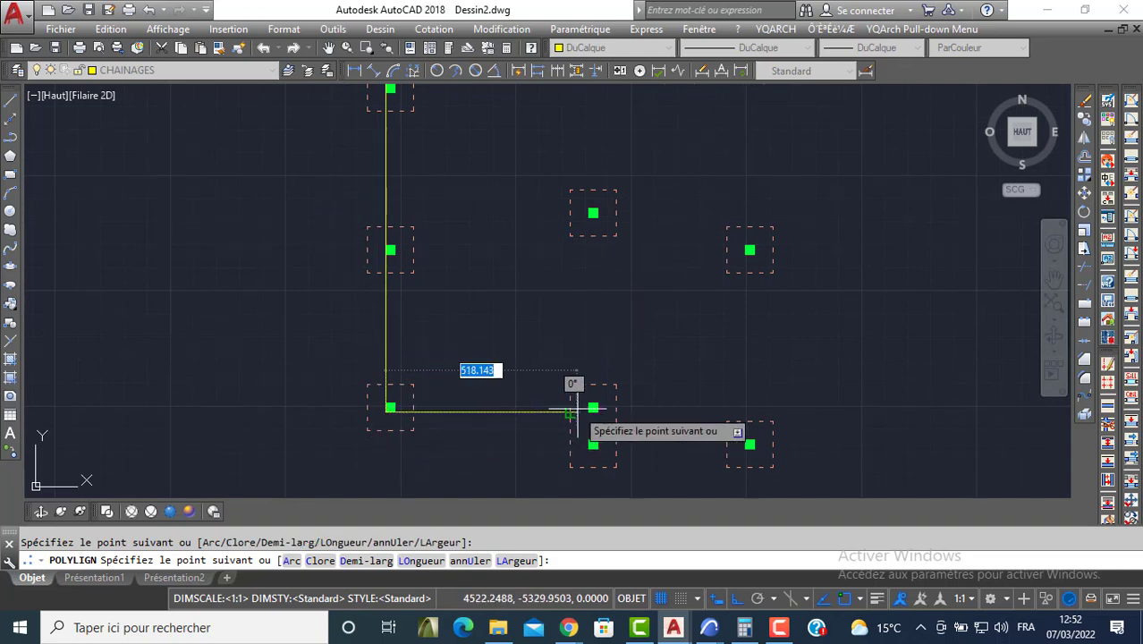
left_click(592, 445)
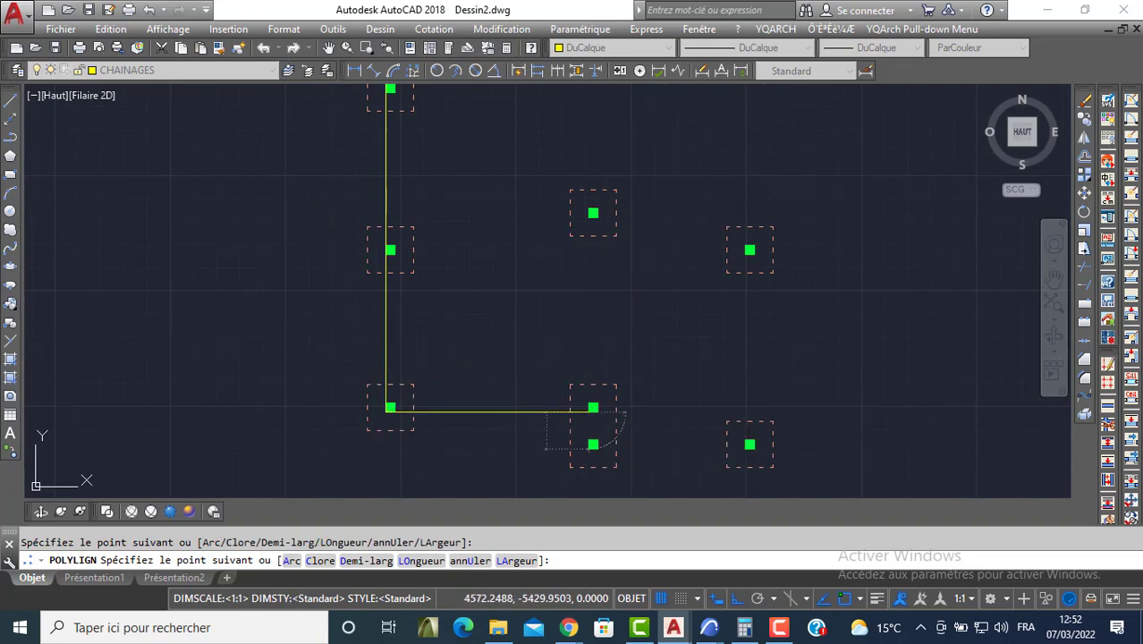
left_click(753, 449)
middle_click_drag(761, 257, 753, 362)
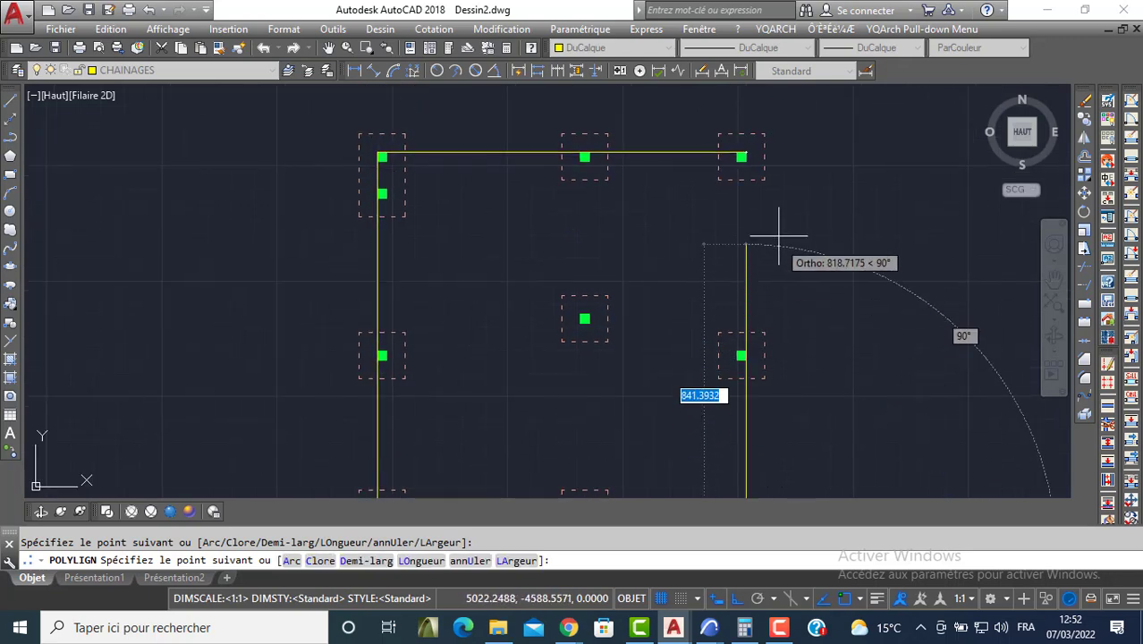
left_click(744, 157)
key("Return")
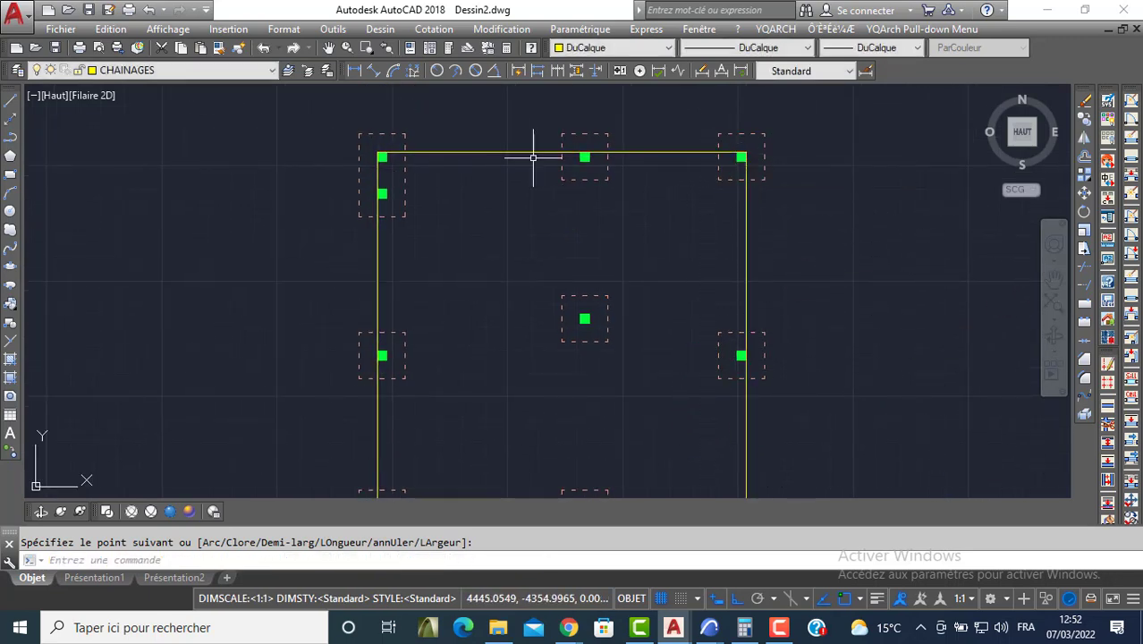
Offset the perimeter polyline inward by 40.
key("Return")
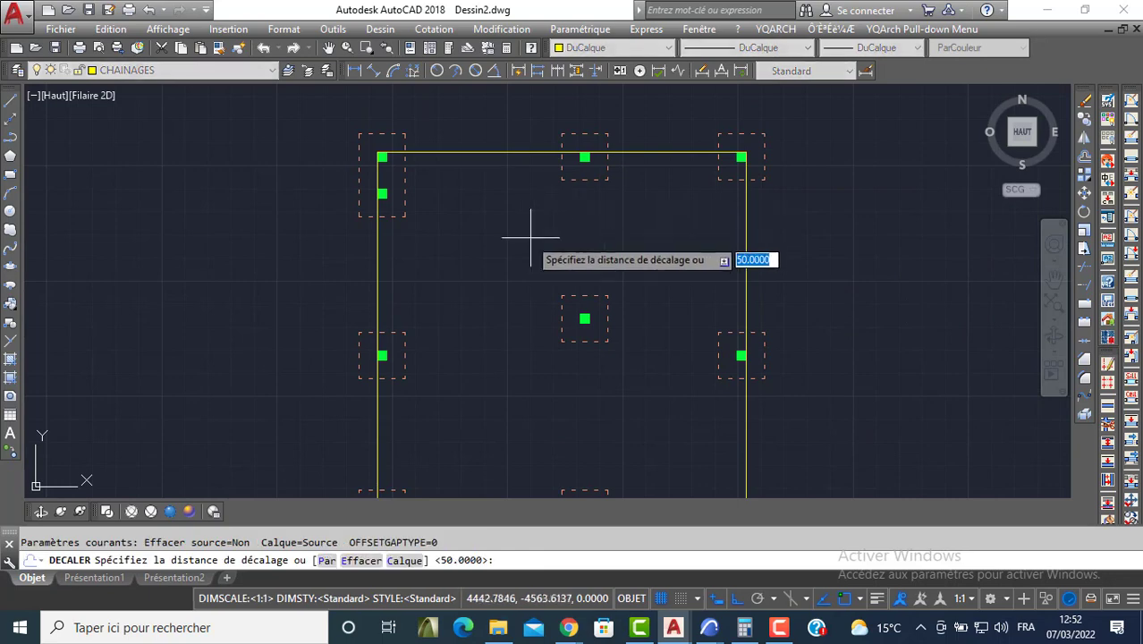
type("4")
key("Return")
left_click(499, 155)
left_click(498, 235)
scroll(498, 235, "down", 5)
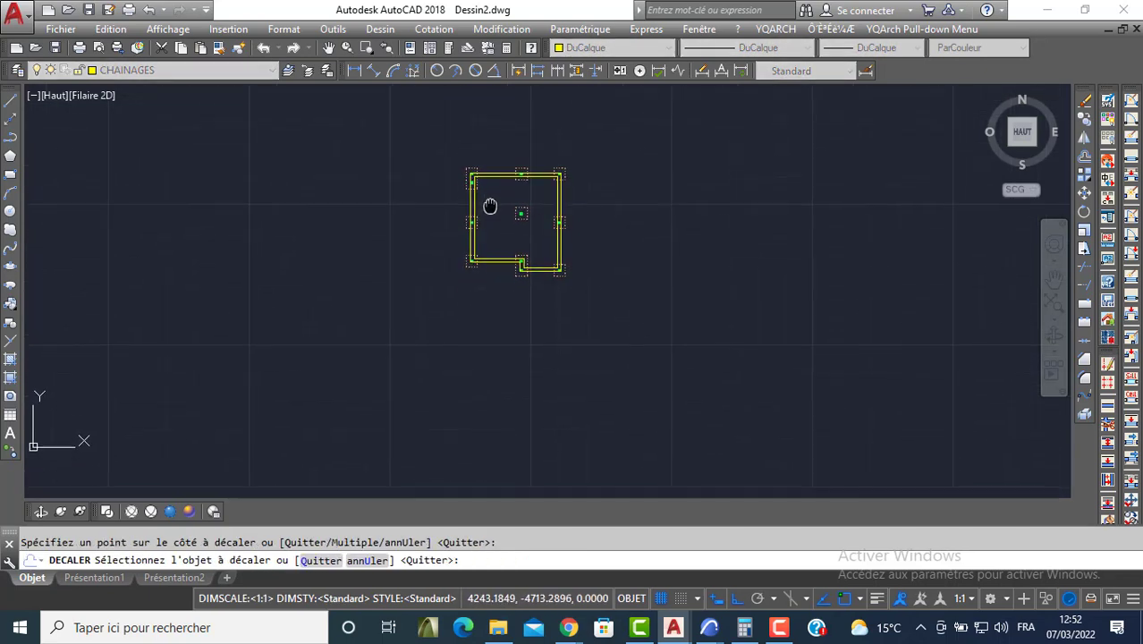
key("Return")
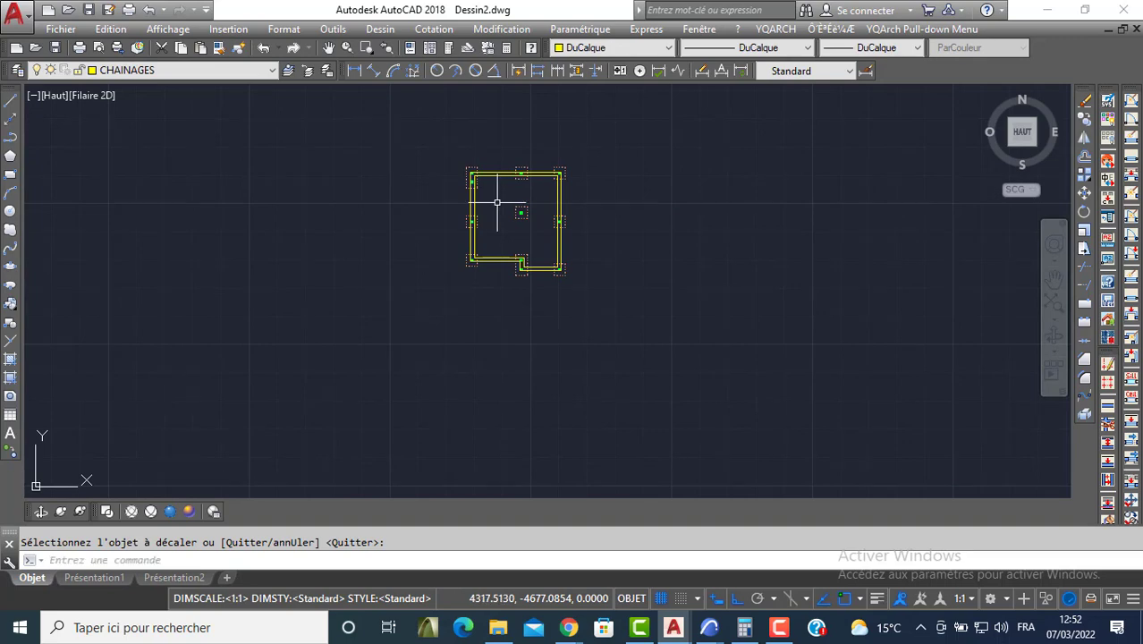
Make LONGRINES the current layer and draw a rectangular beam between the second row's leftmost and rightmost columns.
scroll(499, 208, "up", 6)
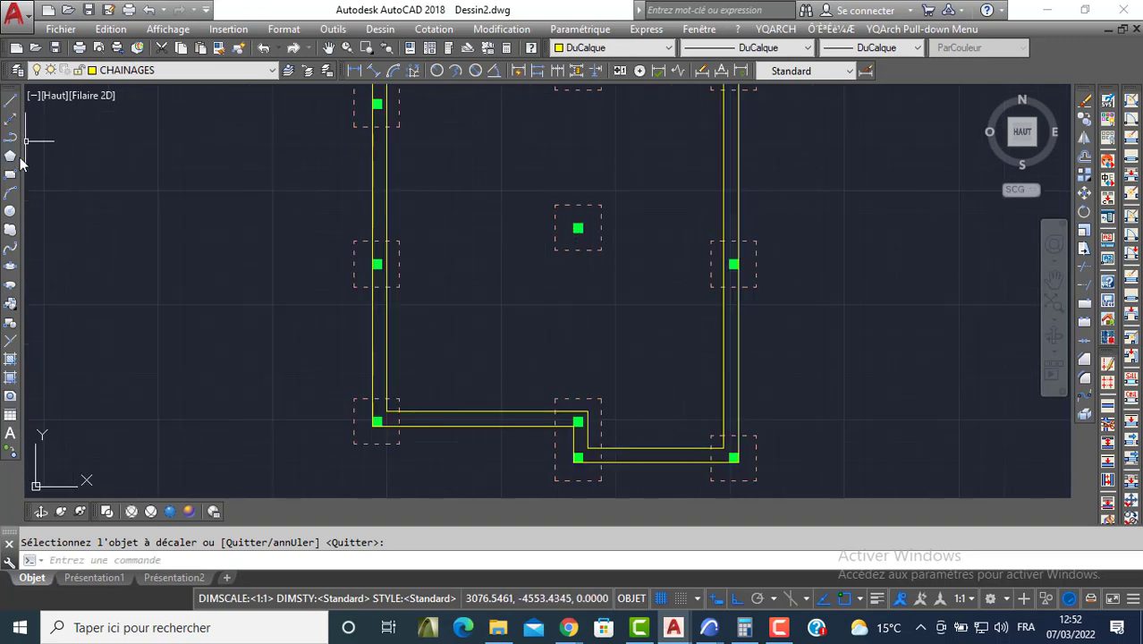
left_click(132, 71)
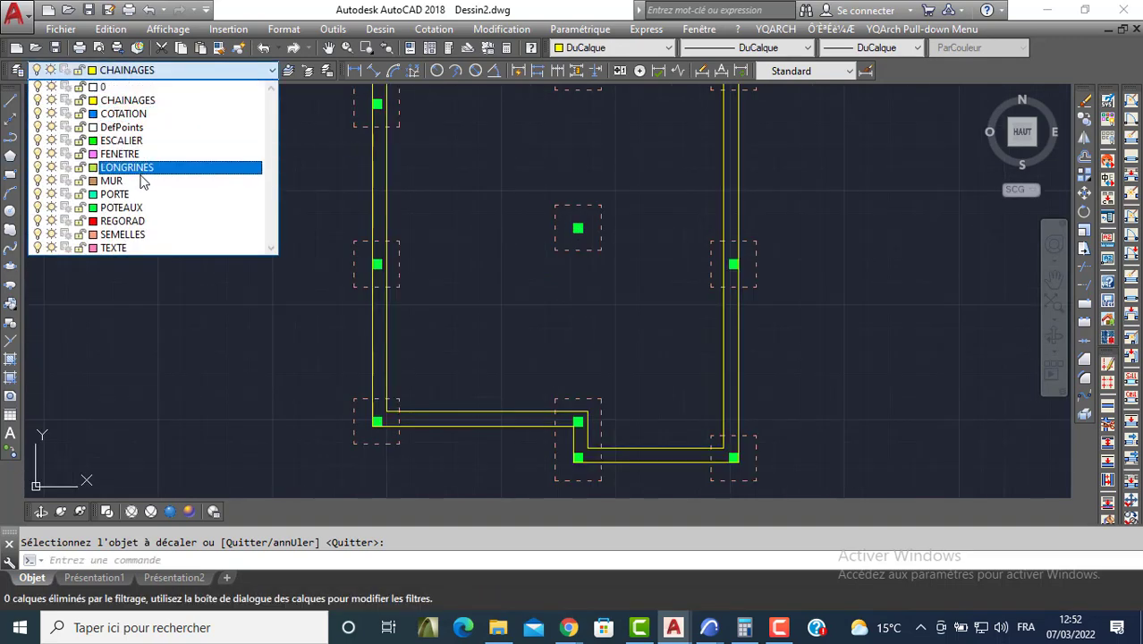
left_click(126, 167)
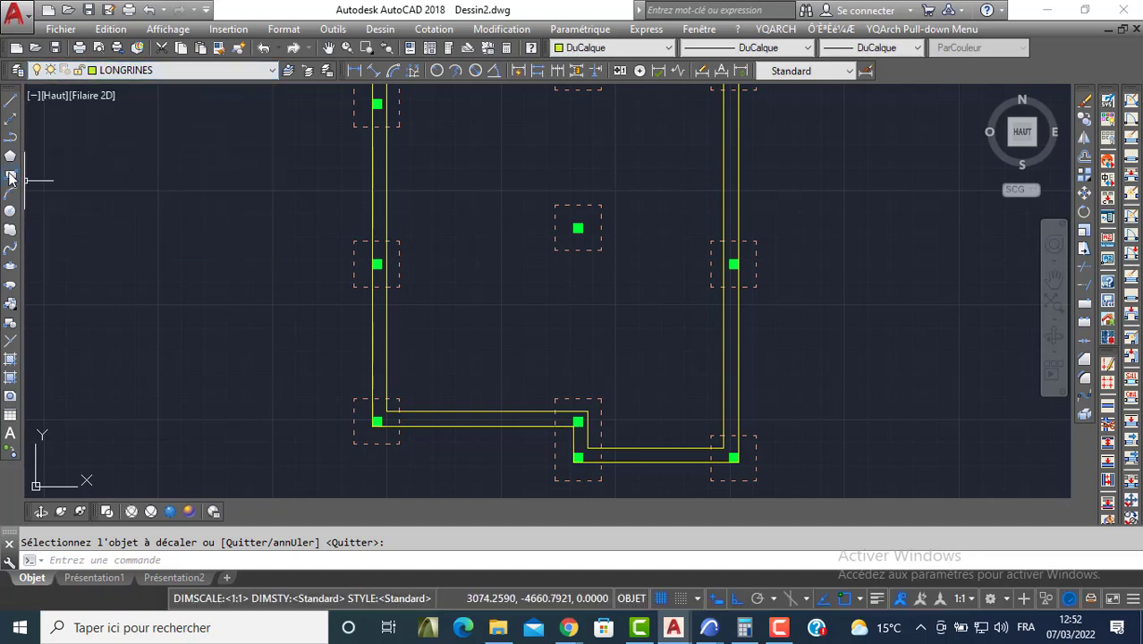
left_click(11, 178)
scroll(363, 270, "up", 2)
left_click(390, 254)
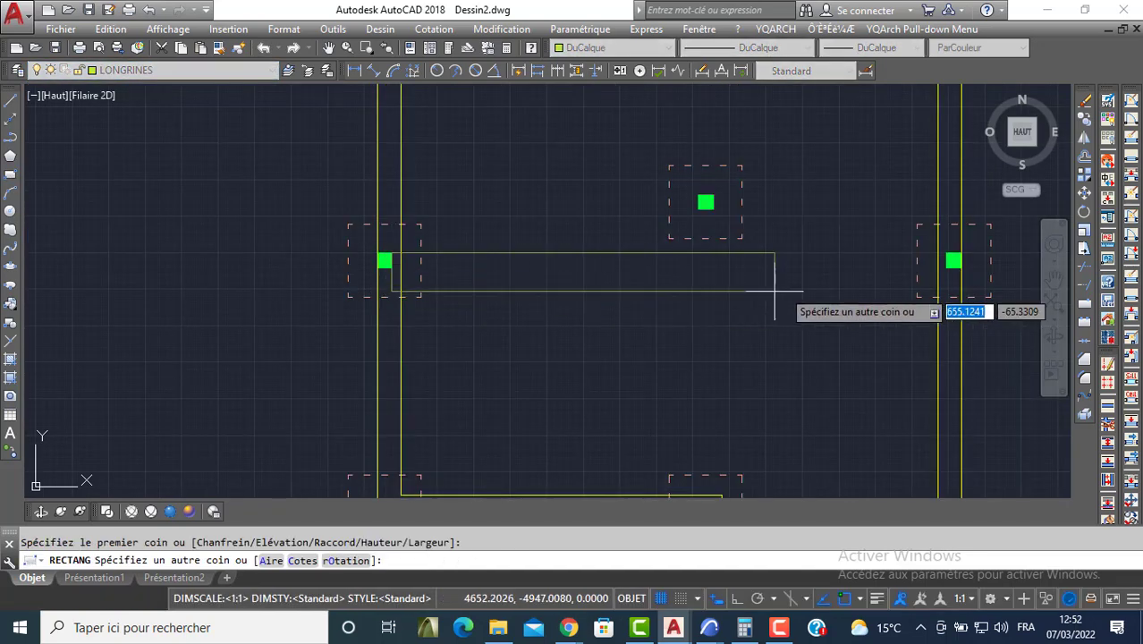
left_click(957, 264)
scroll(805, 255, "down", 4)
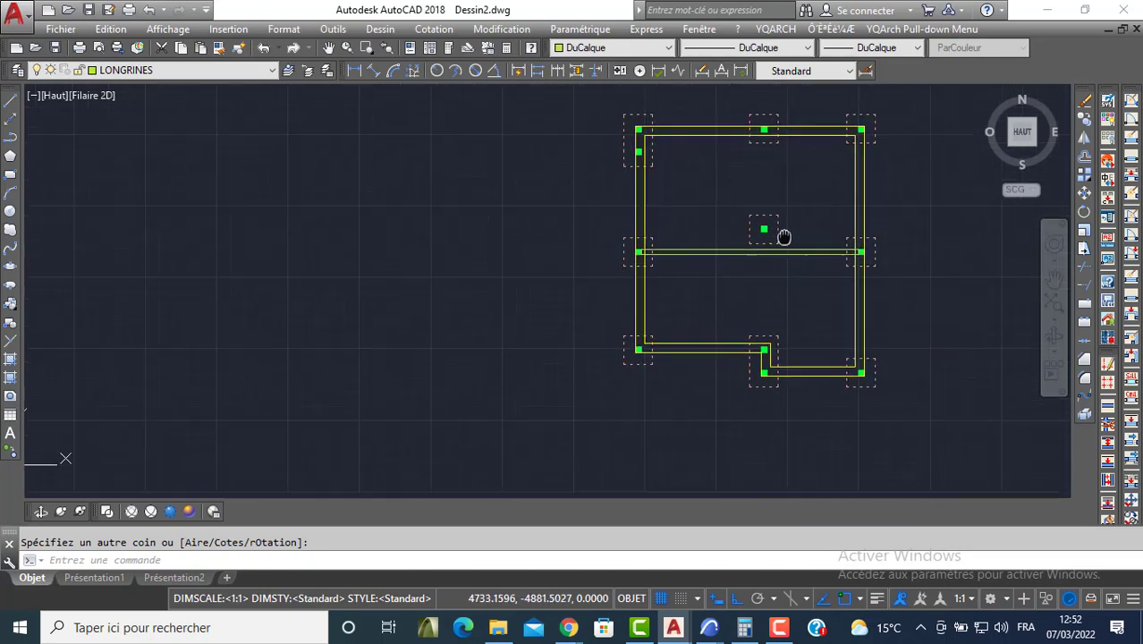
Draw a rectangular ground beam between the middle column of the lower row and the middle column of the top row.
key("Return")
scroll(796, 347, "up", 4)
left_click(744, 368)
scroll(756, 277, "down", 3)
scroll(704, 229, "up", 4)
scroll(694, 241, "down", 3)
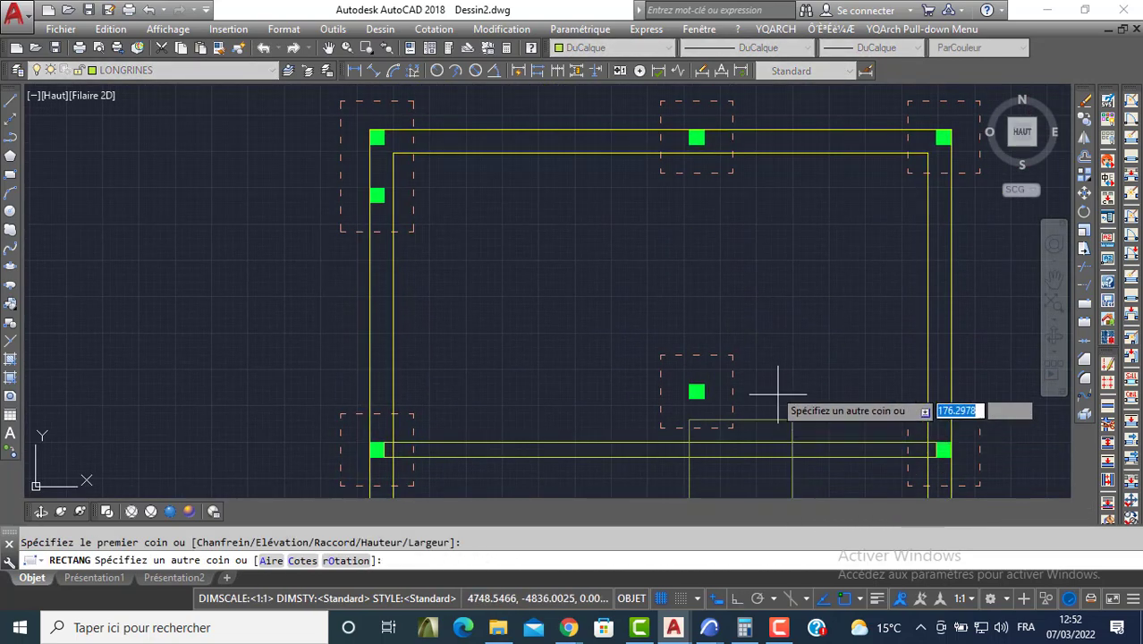
left_click(703, 141)
scroll(635, 167, "down", 4)
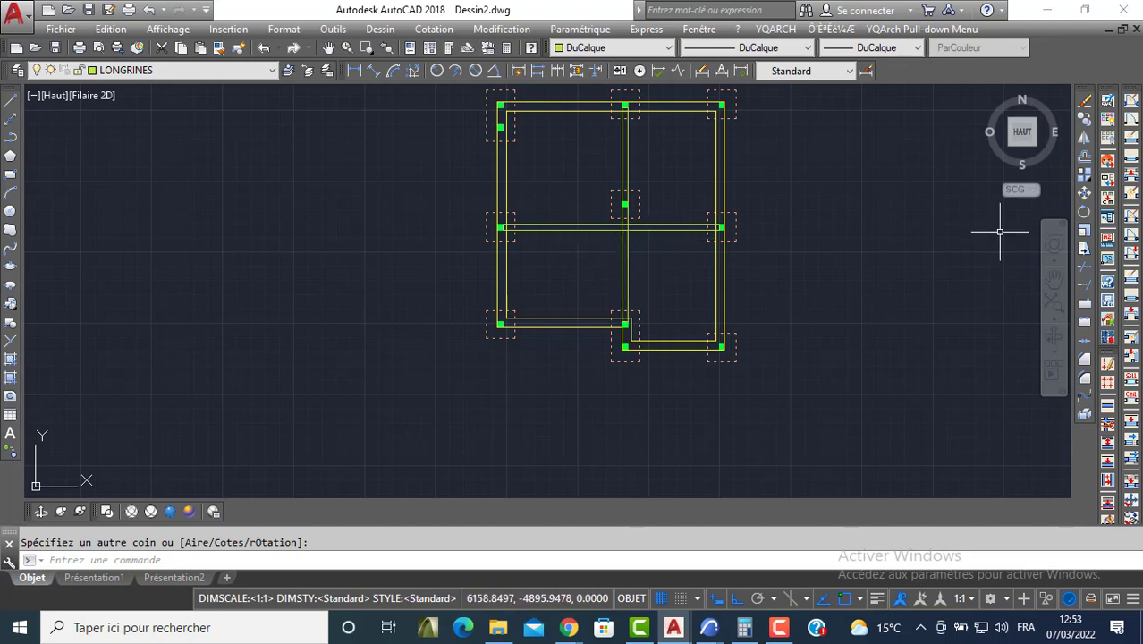
Using the outer perimeter polyline as cutting edge, trim the footing outlines outside it on the building's right side and lower middle.
left_click(1084, 266)
left_click(725, 266)
key("Return")
left_click(745, 94)
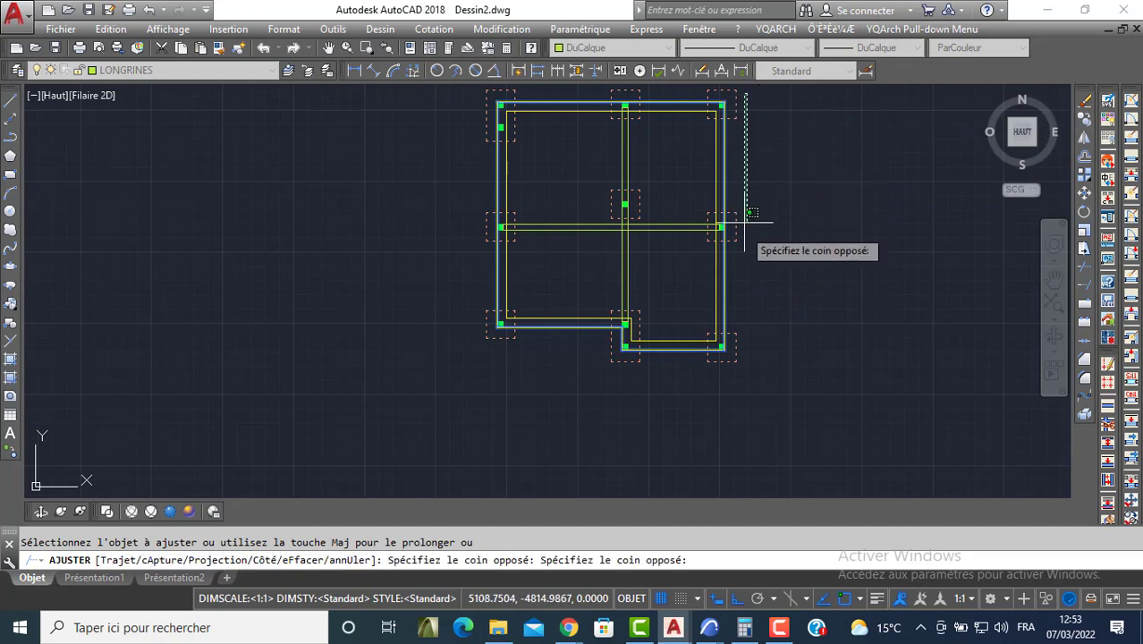
left_click(733, 351)
left_click(650, 357)
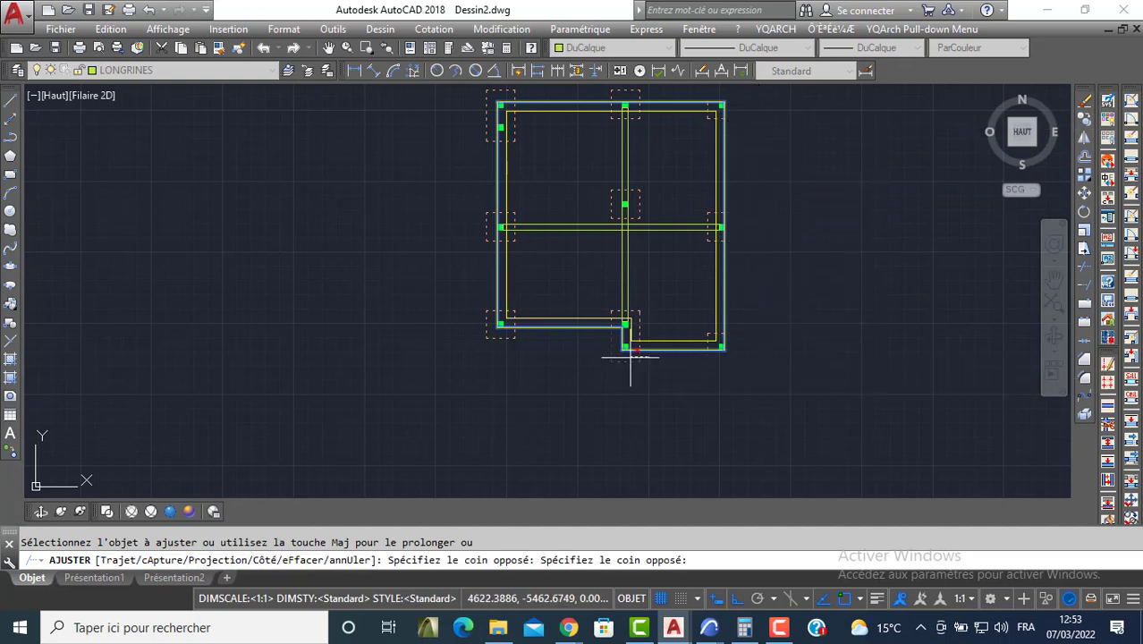
left_click(594, 375)
Trim the remaining footing outlines that project beyond the outer perimeter at the lower-left corner, left side and top of the building.
left_click(512, 338)
left_click(486, 240)
left_click(487, 137)
scroll(484, 138, "up", 2)
middle_click_drag(485, 139, 470, 271)
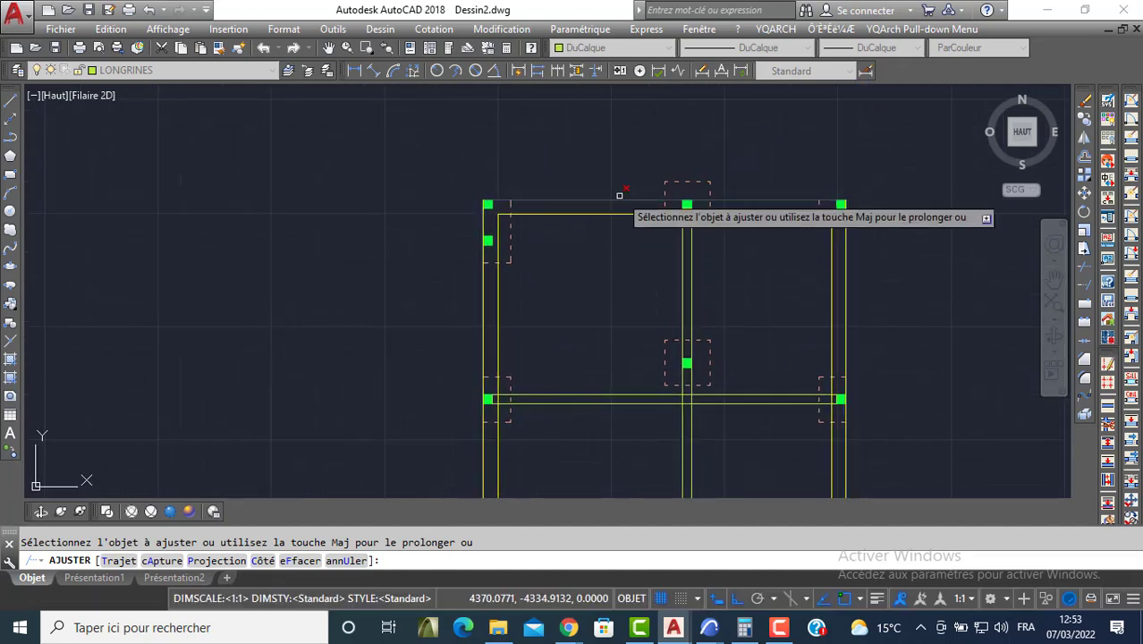
type("c")
key("Return")
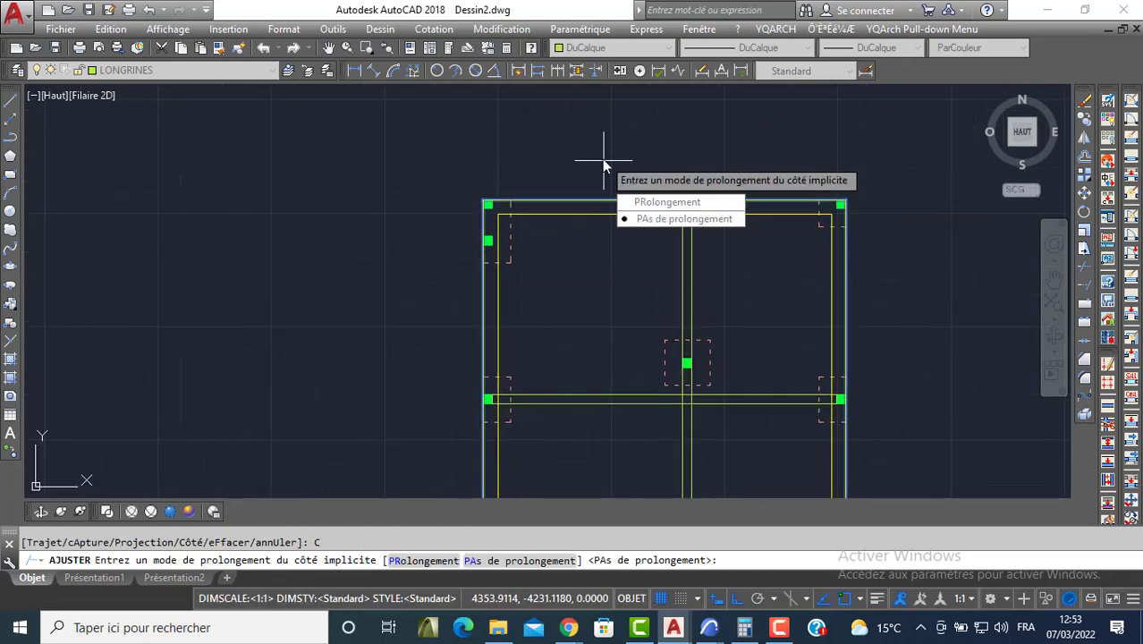
key("Escape")
scroll(683, 203, "down", 4)
middle_click_drag(658, 204, 586, 201)
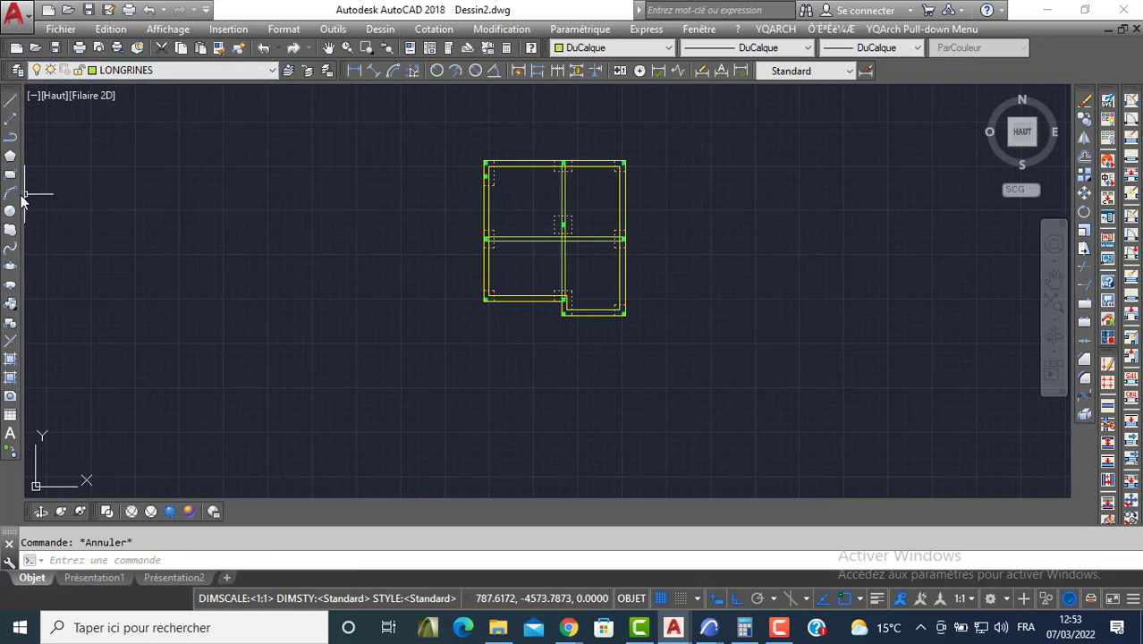
Make REGORAD the current layer and draw a 50 by 50 square in the building's upper-left bay.
left_click(144, 70)
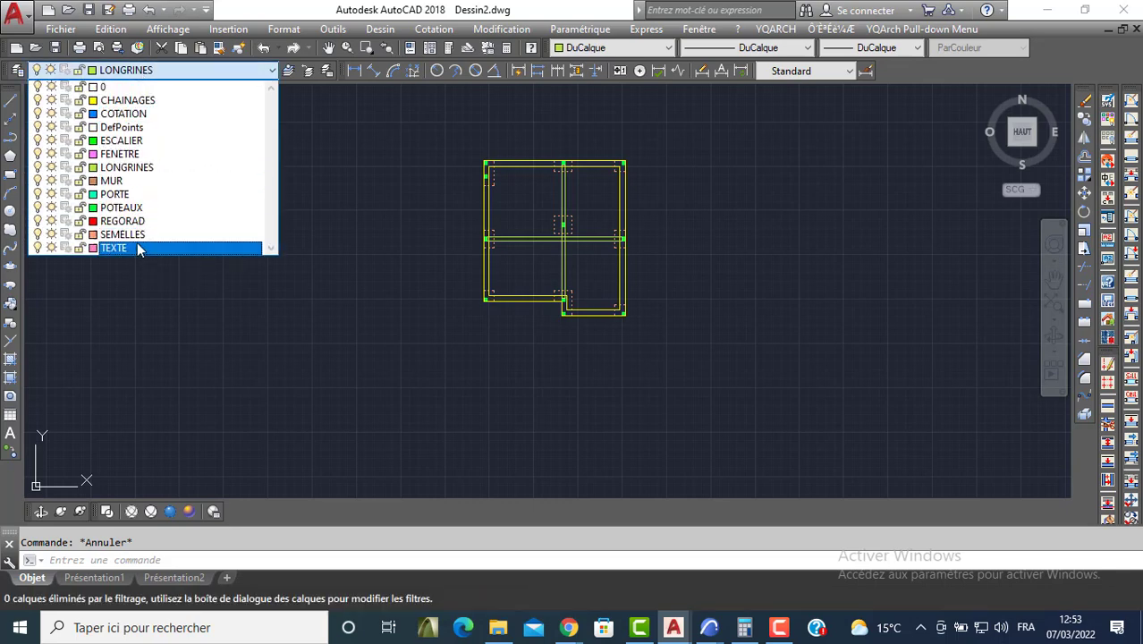
left_click(125, 220)
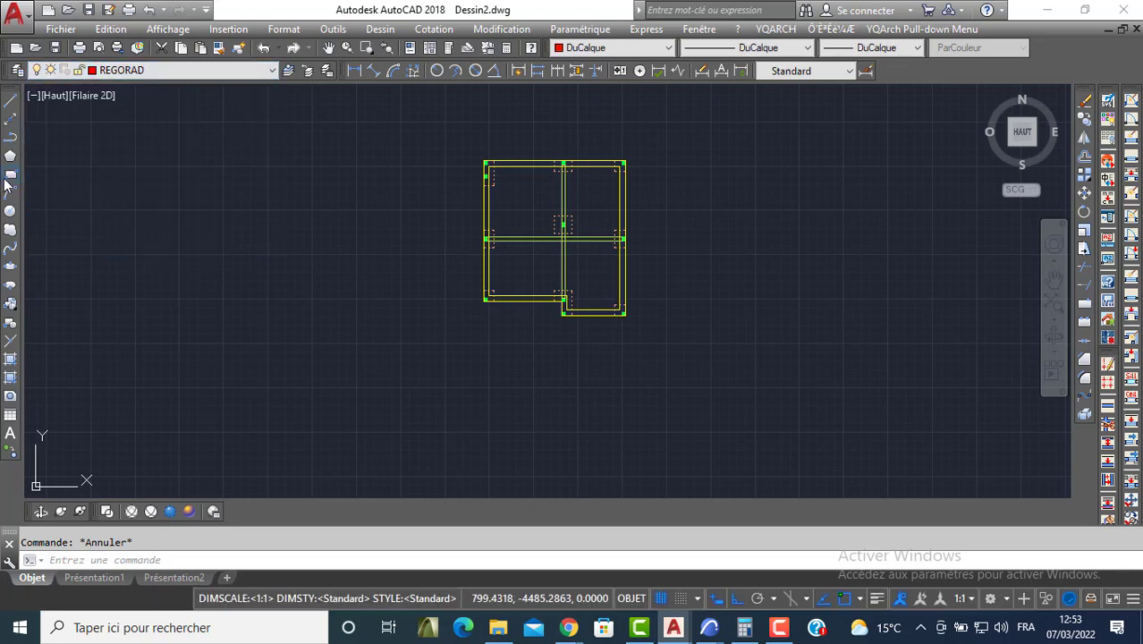
left_click(9, 175)
scroll(523, 206, "up", 6)
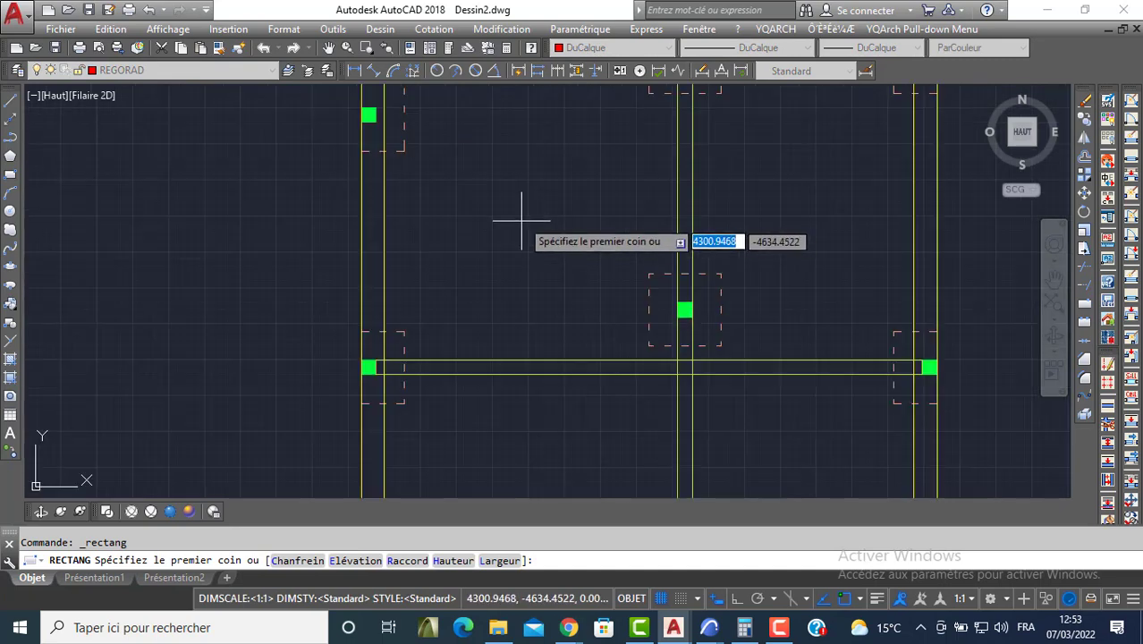
left_click(555, 160)
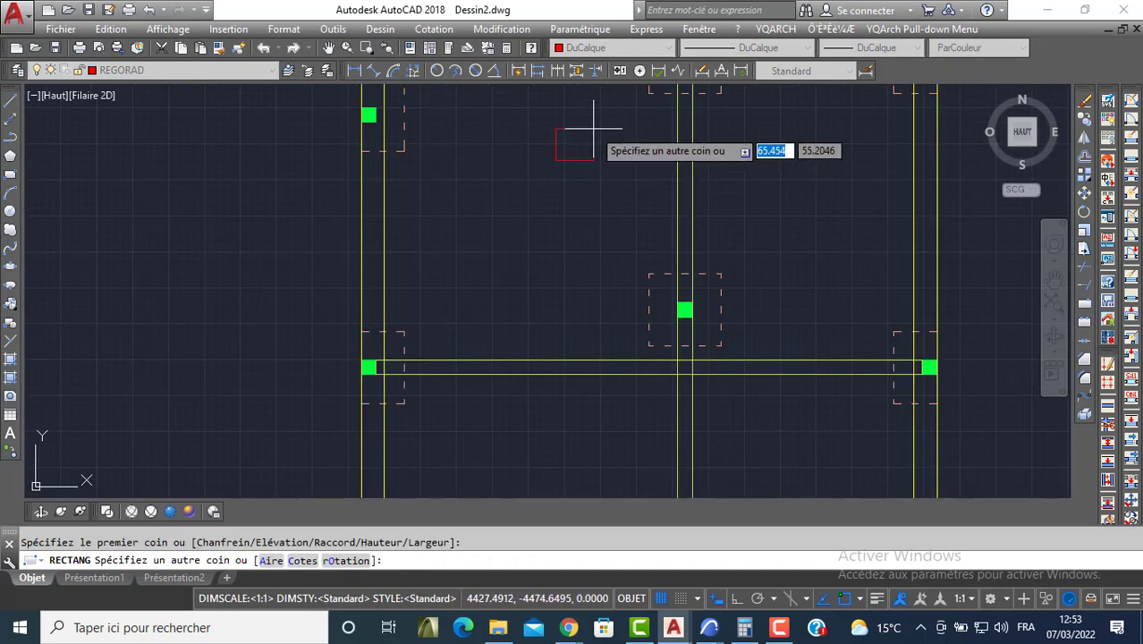
key("Tab")
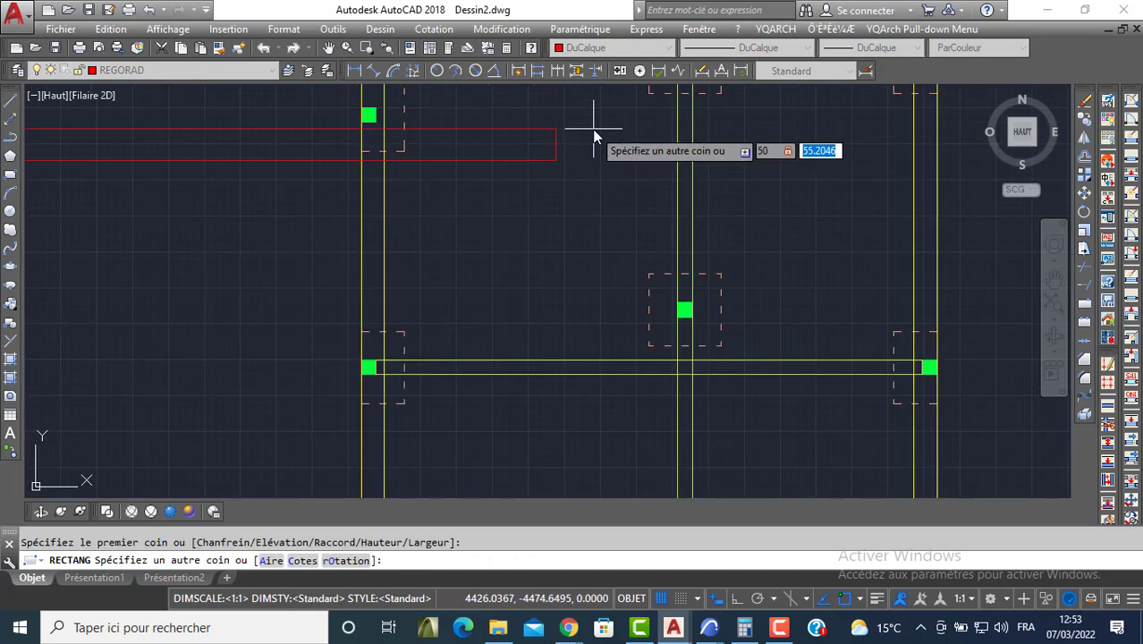
type("50")
key("Return")
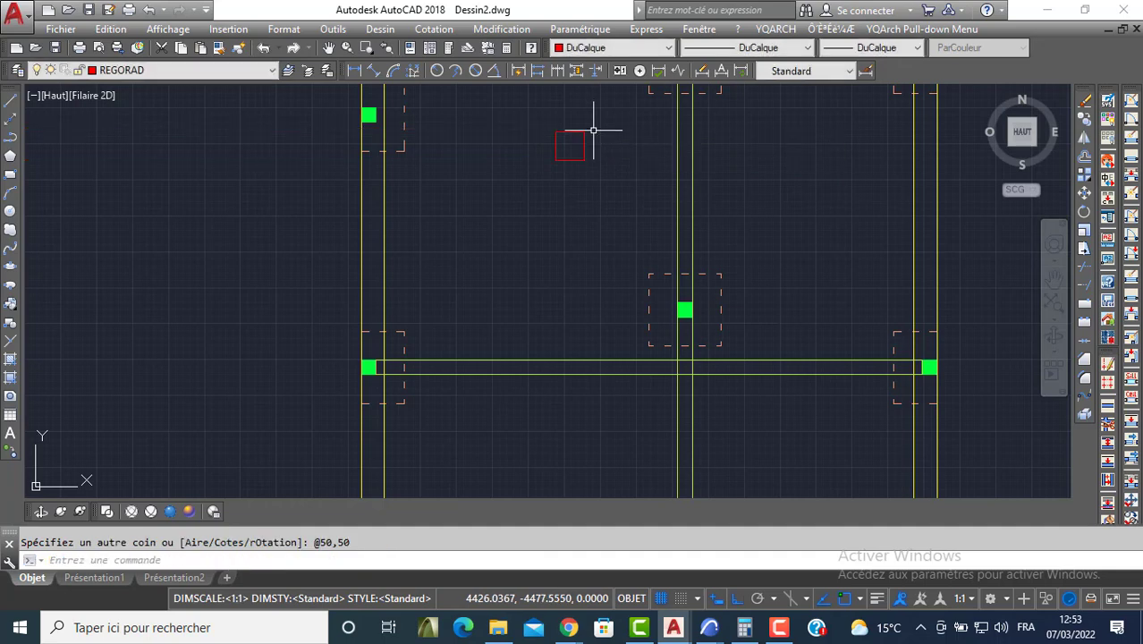
Offset the 50 by 50 square inward by 5.
type("DE")
key("Return")
type("5")
key("Return")
scroll(581, 134, "up", 4)
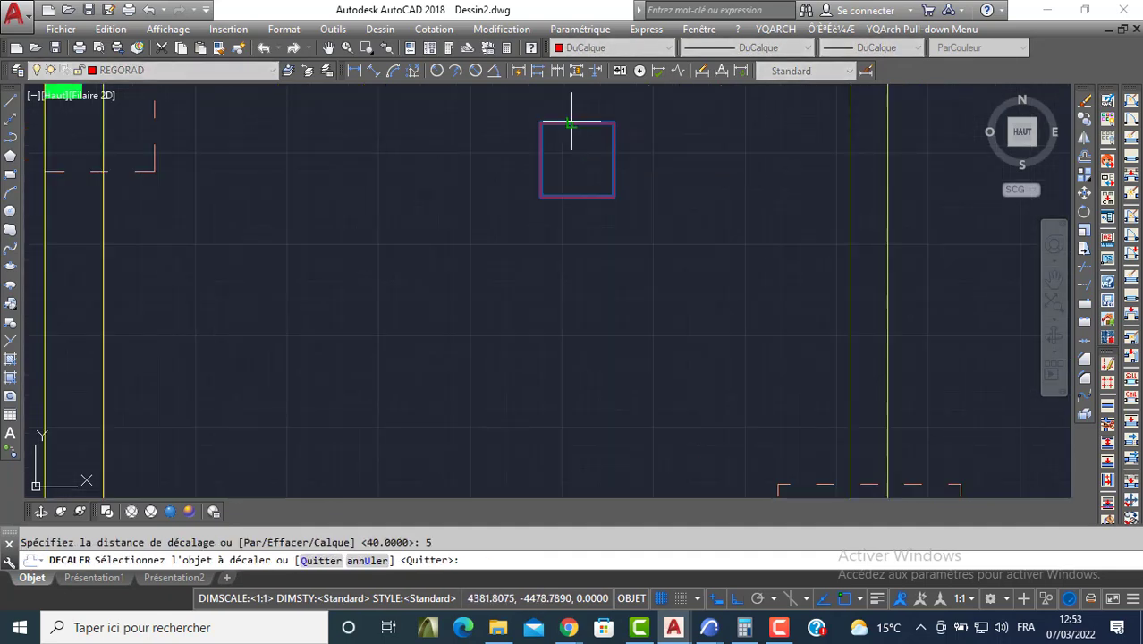
left_click(577, 131)
Copy the double square twice into the upper-right bay with Ortho off, above the central column and near the right beam.
left_click(607, 97)
left_click(606, 98)
left_click(574, 141)
type("CO")
key("Return")
left_click(615, 194)
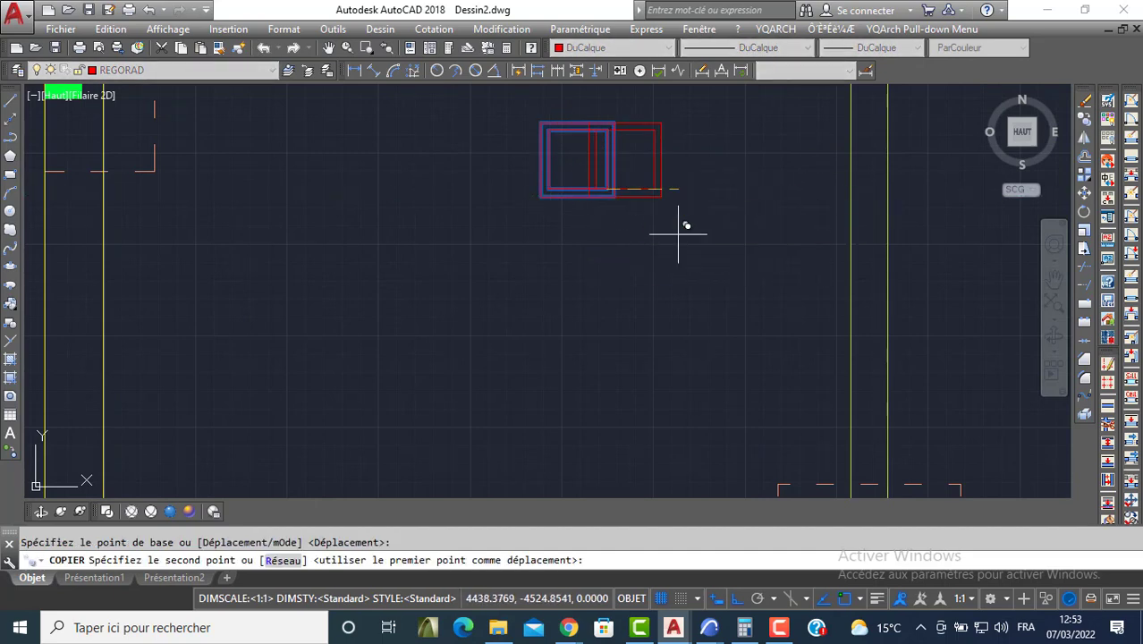
key("F8")
middle_click_drag(788, 301, 548, 223)
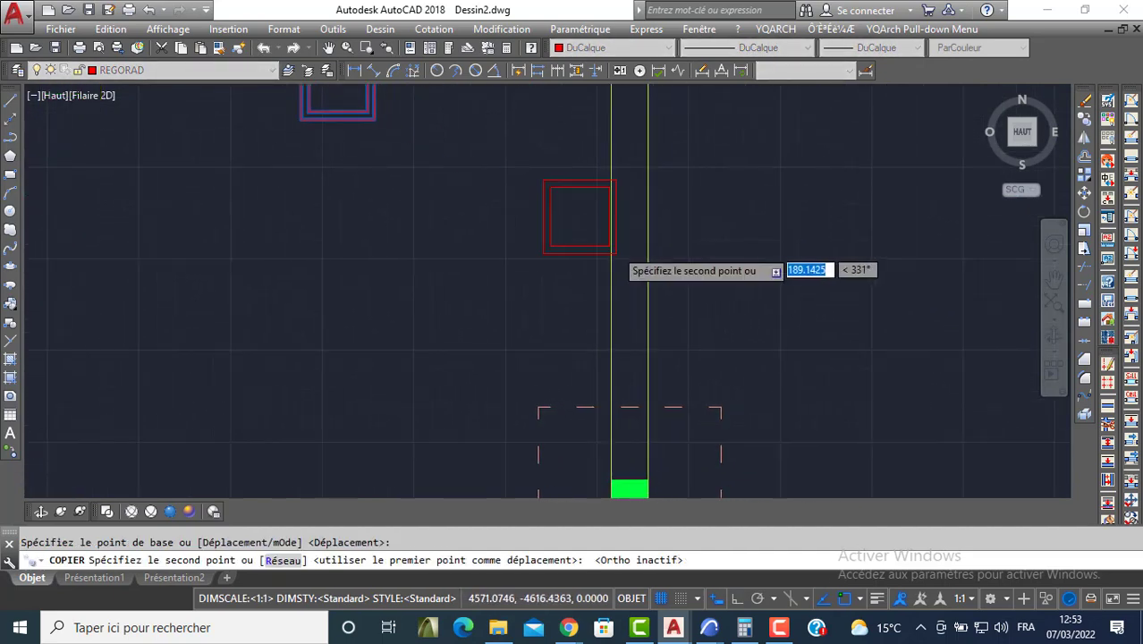
scroll(619, 251, "down", 4)
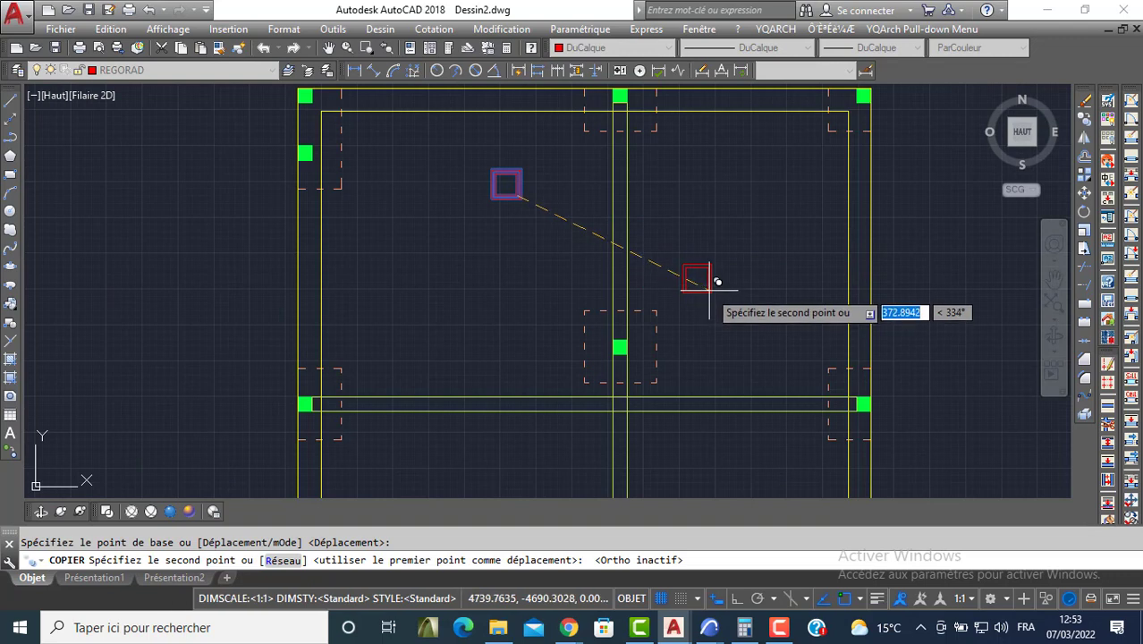
left_click(707, 290)
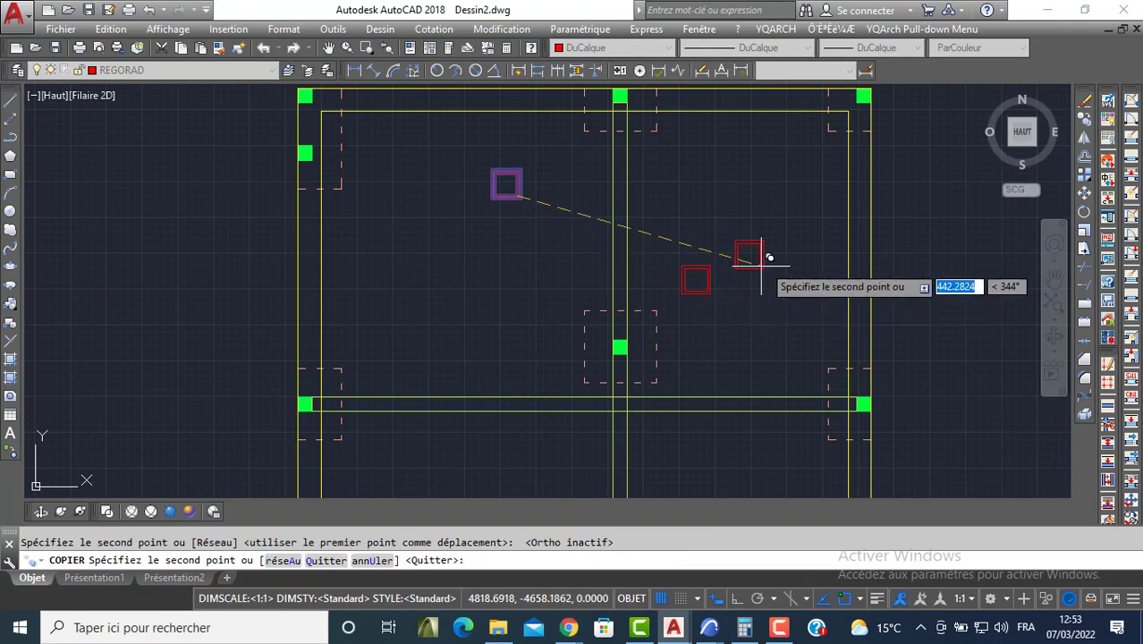
left_click(812, 237)
key("Return")
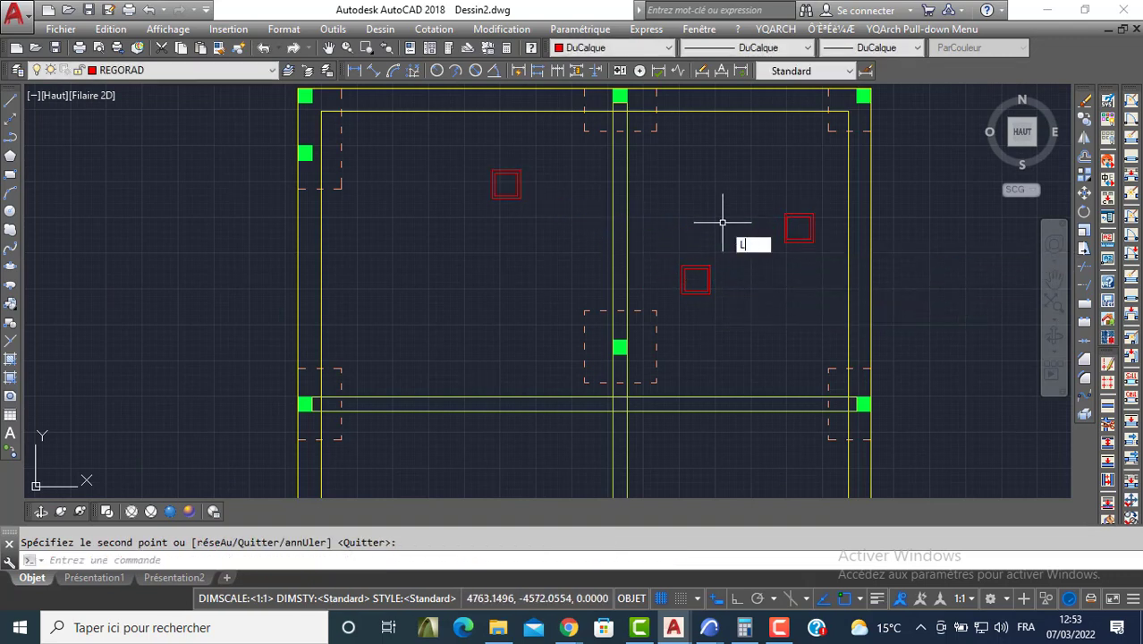
Draw lines linking the three double squares in sequence between the midpoints of their facing outer sides.
key("Return")
scroll(799, 225, "up", 4)
left_click(793, 224)
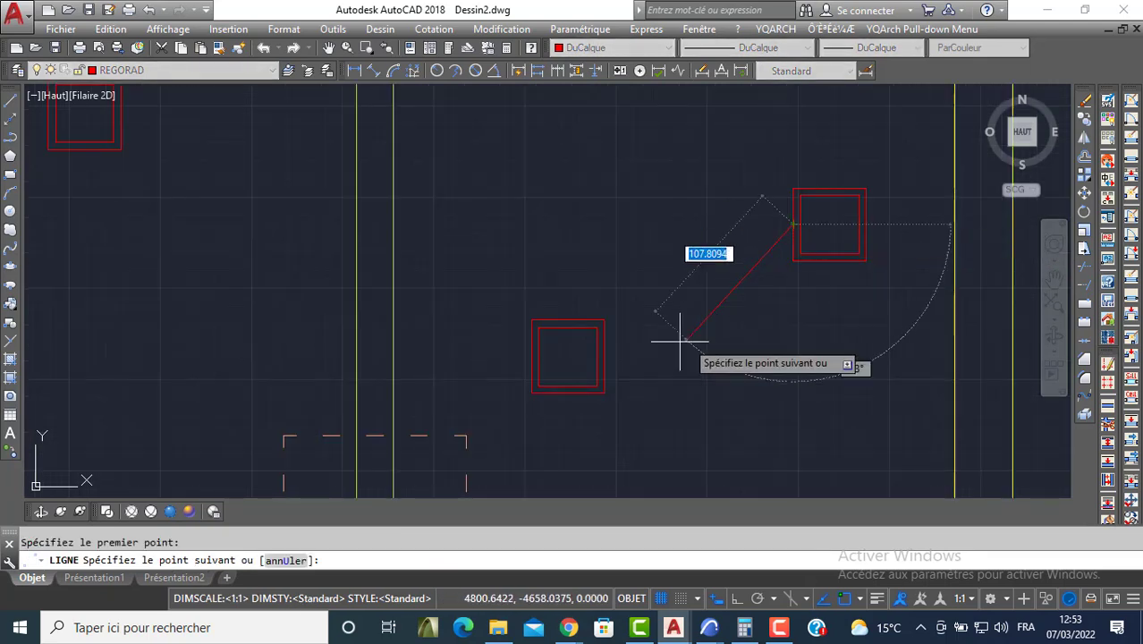
key("Return")
key("Return")
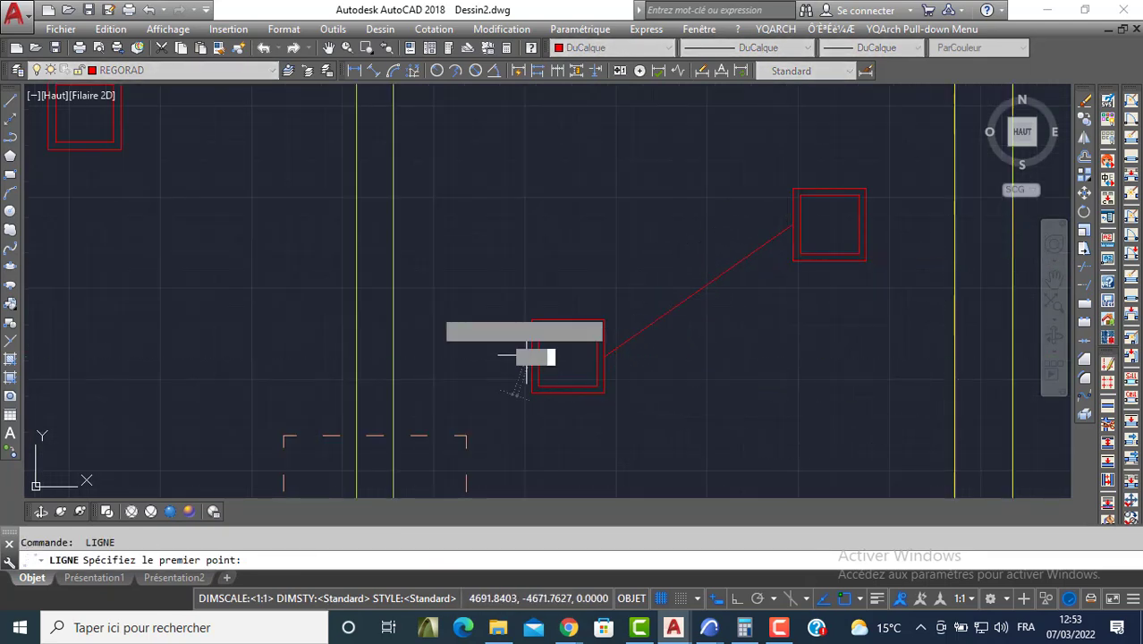
left_click(532, 356)
left_click(121, 114)
key("Return")
scroll(125, 119, "down", 4)
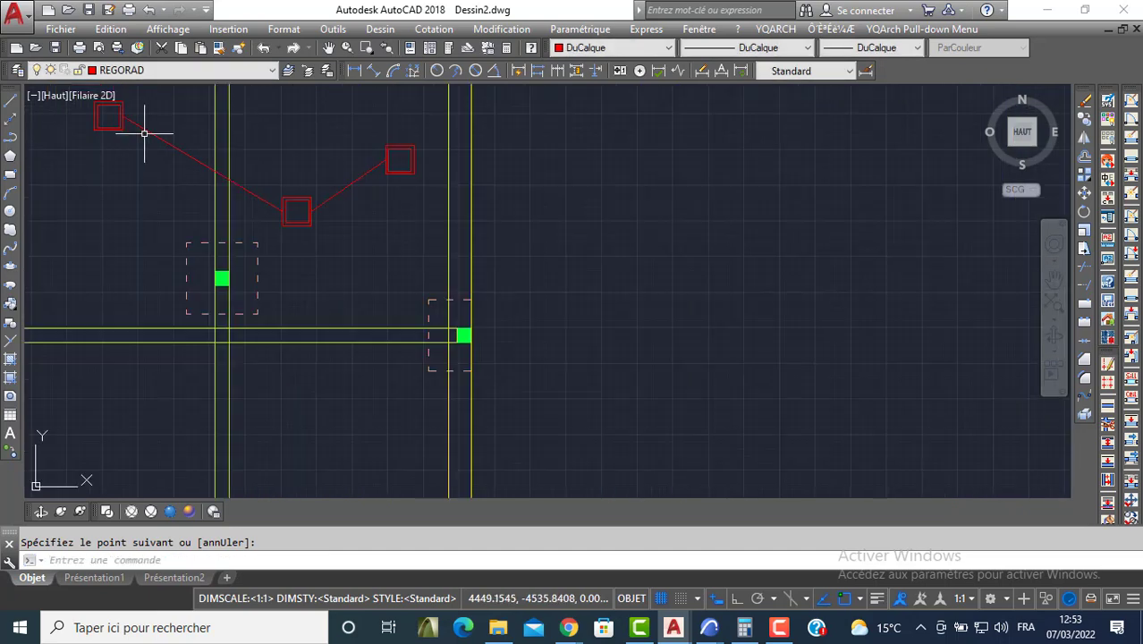
Offset both connecting lines by 5 to each side.
key("Return")
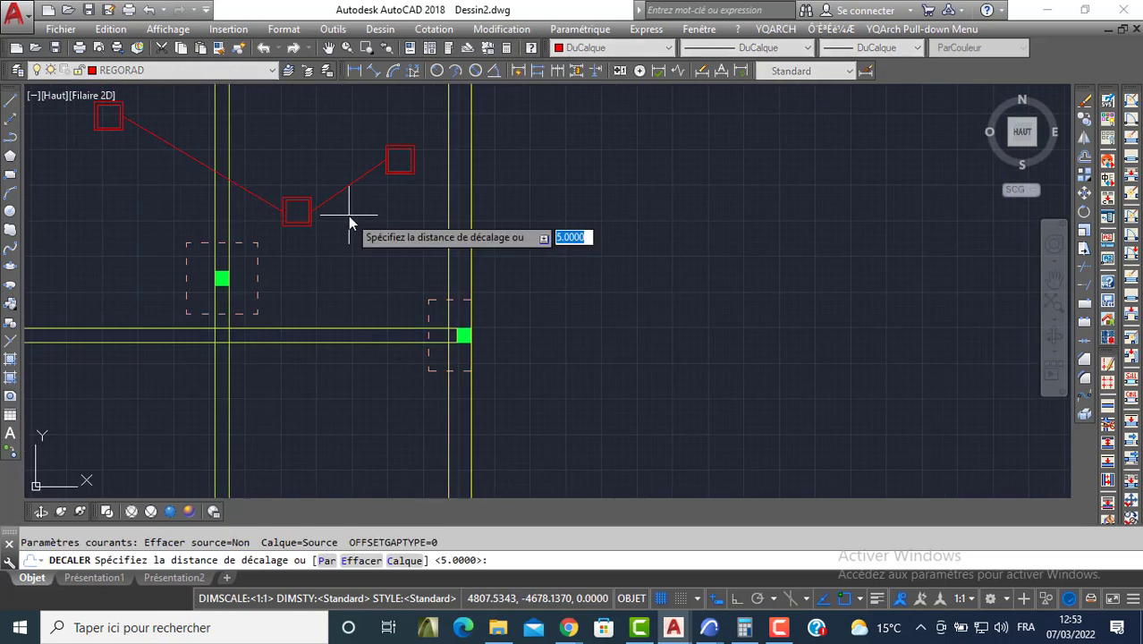
type("5")
key("Return")
left_click(347, 185)
left_click(343, 185)
scroll(344, 185, "up", 4)
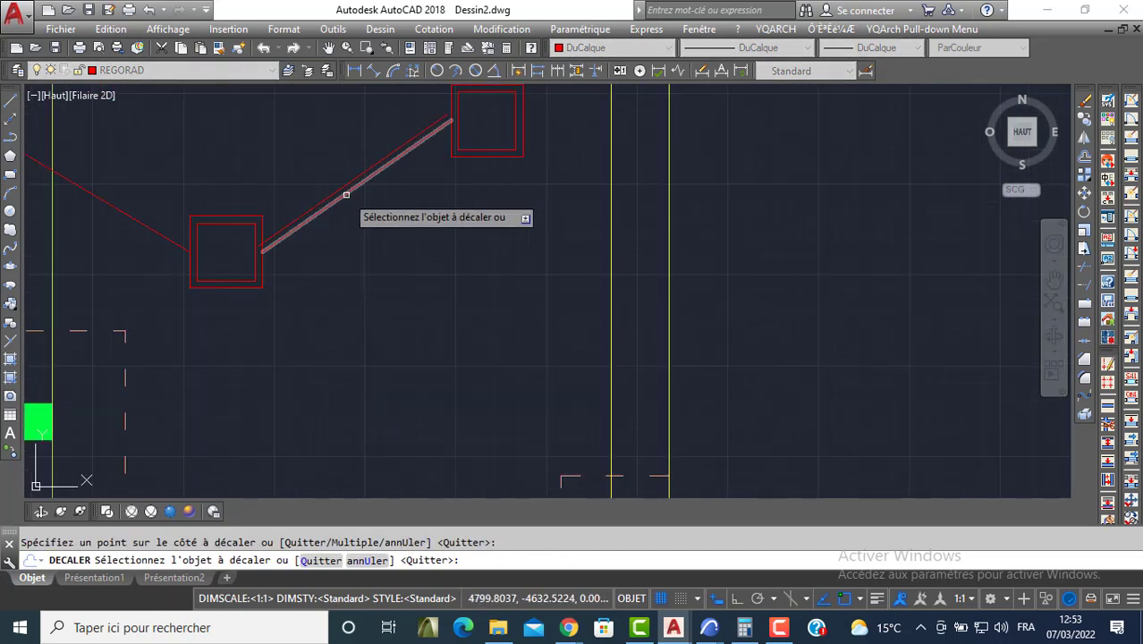
left_click(154, 231)
left_click(156, 258)
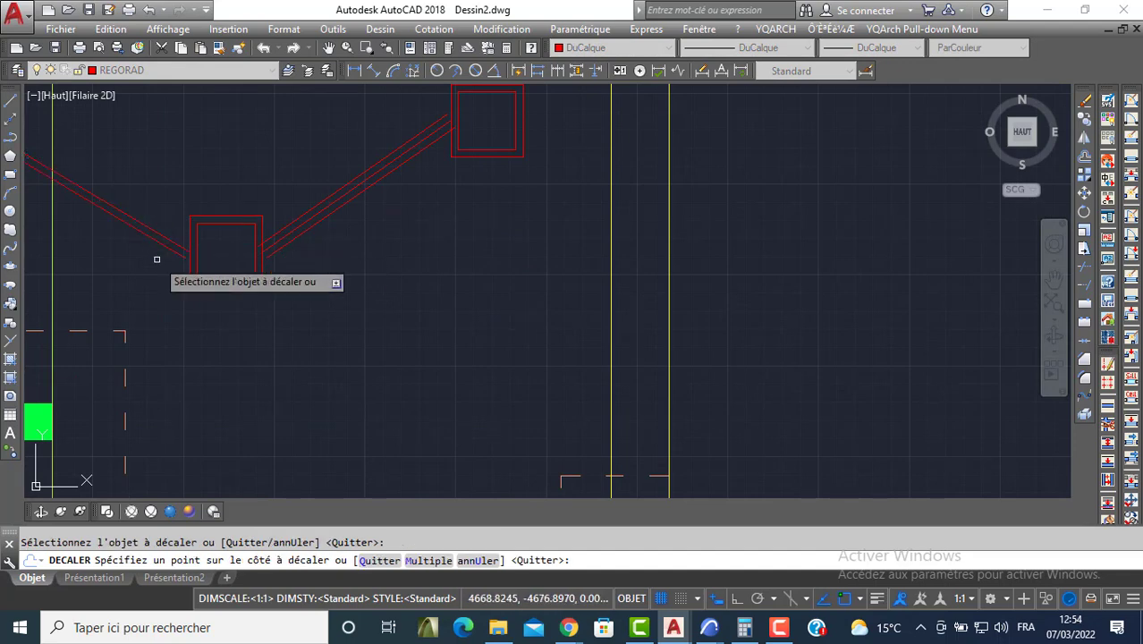
left_click(164, 237)
left_click(170, 222)
key("Return")
Trim the ends of the offset pipe lines that run inside the three double squares.
scroll(207, 259, "up", 6)
middle_click_drag(149, 207, 202, 217)
type("AJ")
key("Return")
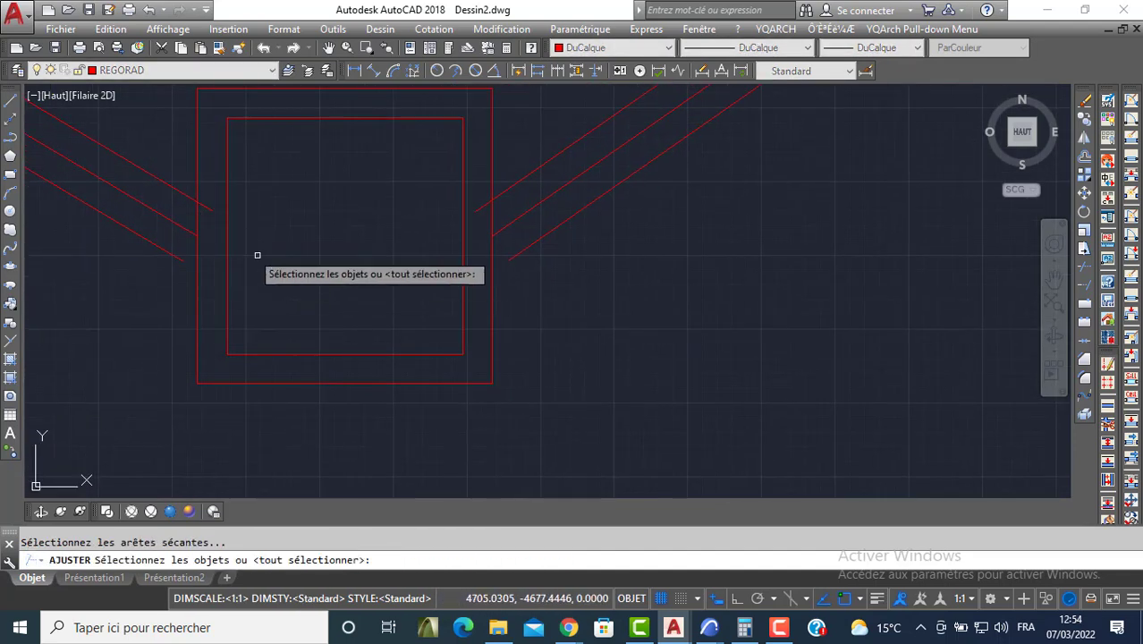
key("Return")
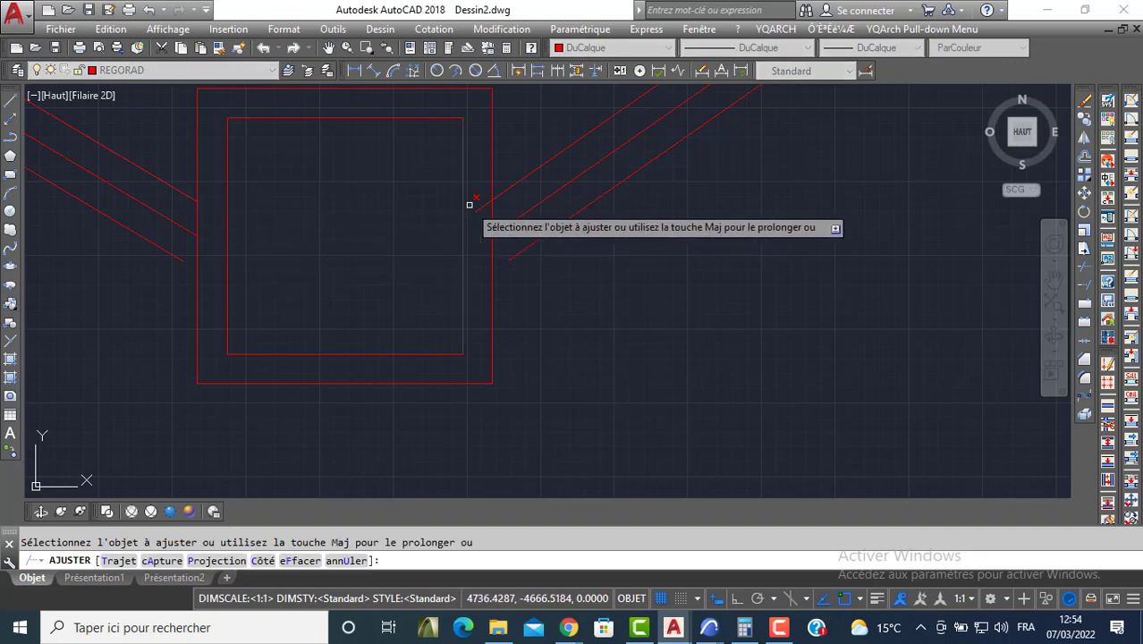
scroll(511, 185, "down", 6)
middle_click_drag(626, 100, 572, 223)
scroll(642, 177, "up", 6)
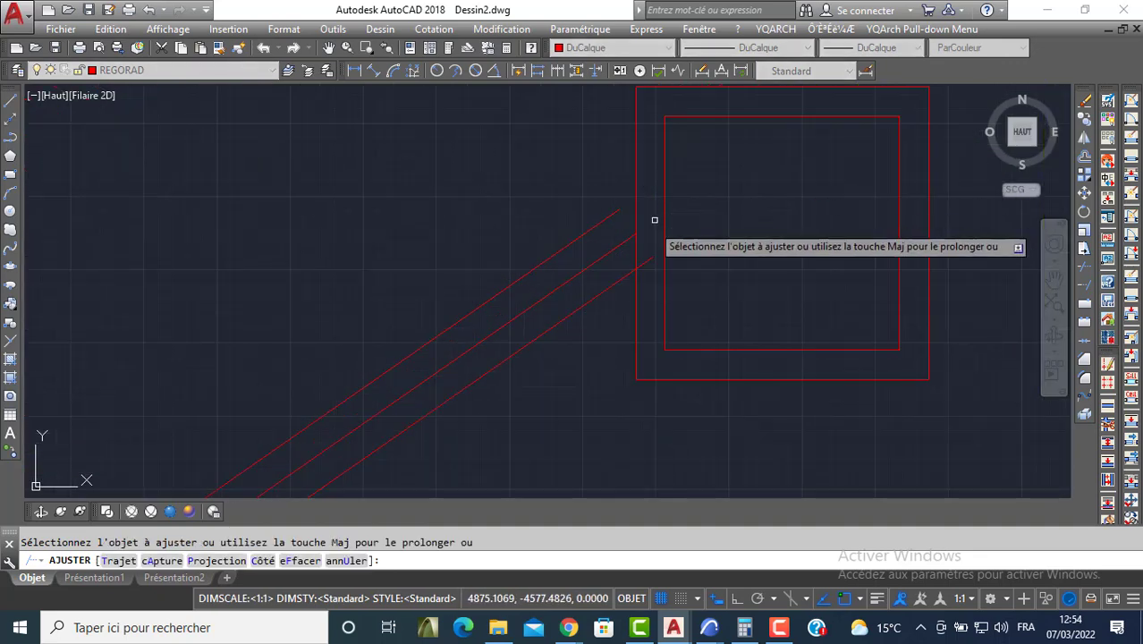
scroll(647, 264, "down", 7)
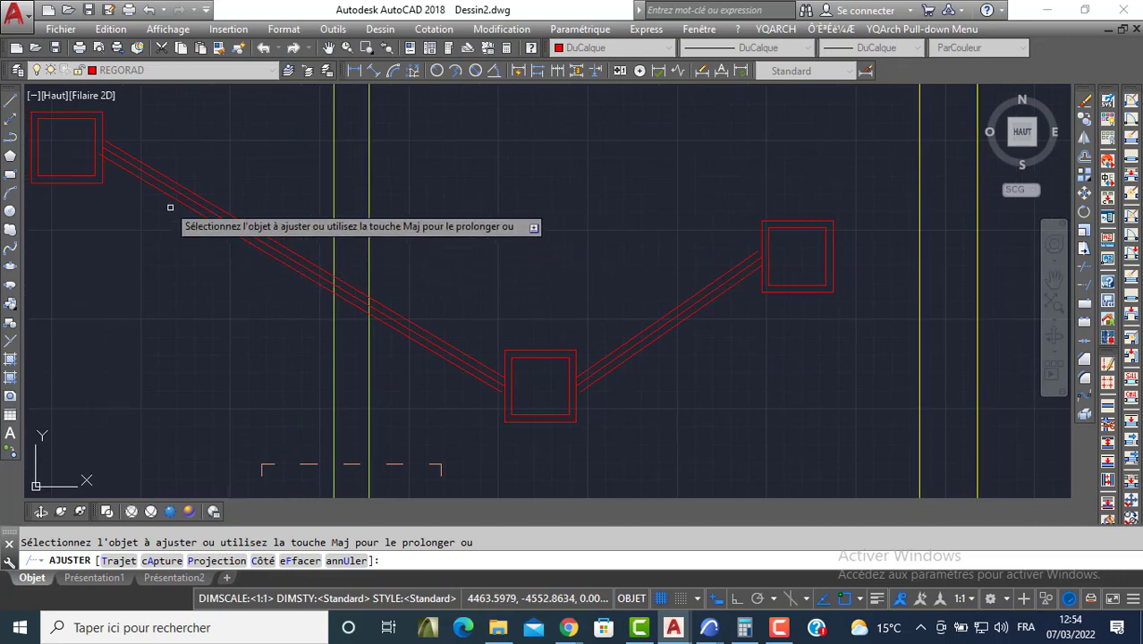
scroll(99, 147, "up", 7)
scroll(99, 147, "down", 2)
scroll(137, 156, "up", 2)
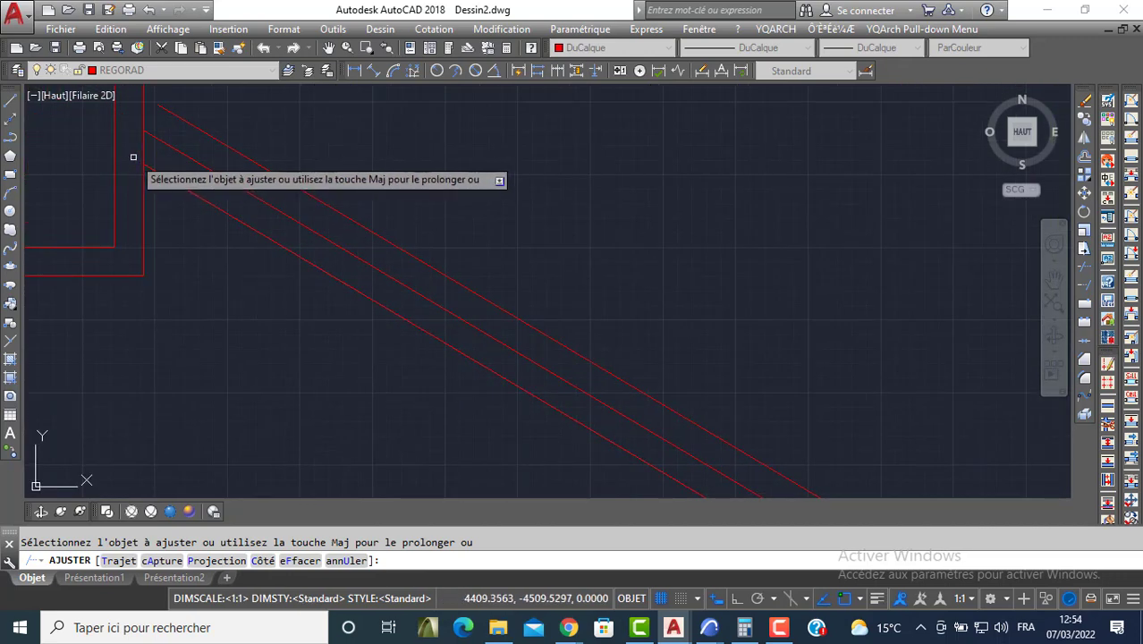
key("Return")
Extend the short ends of the offset pipe lines to the outer sides of the double squares.
type("PR")
key("Return")
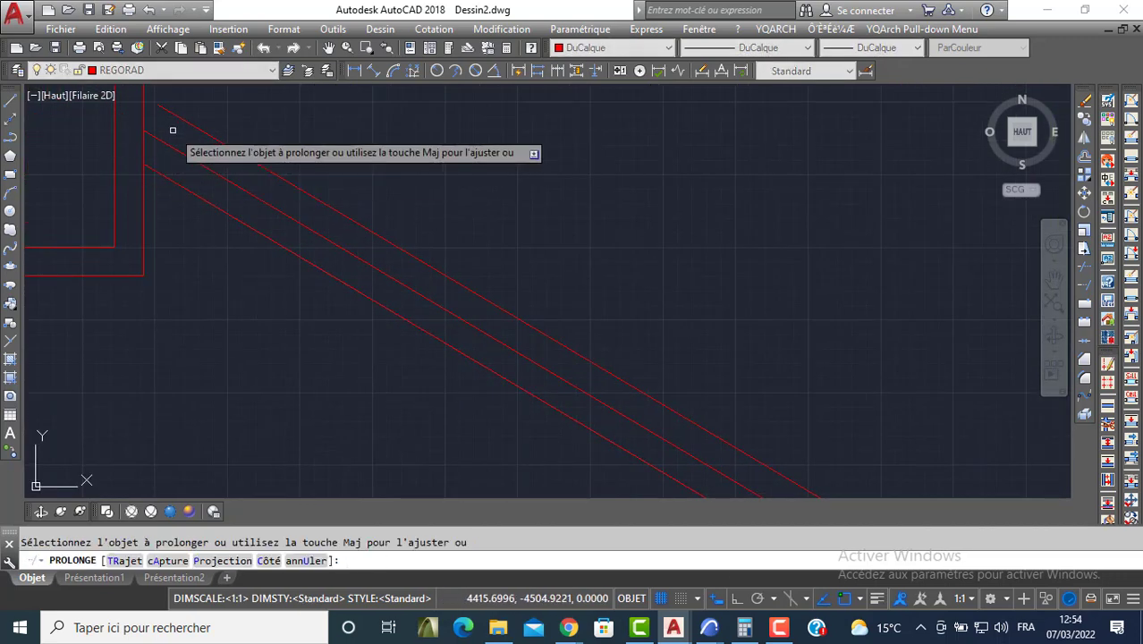
scroll(183, 117, "down", 3)
middle_click_drag(614, 405, 506, 284)
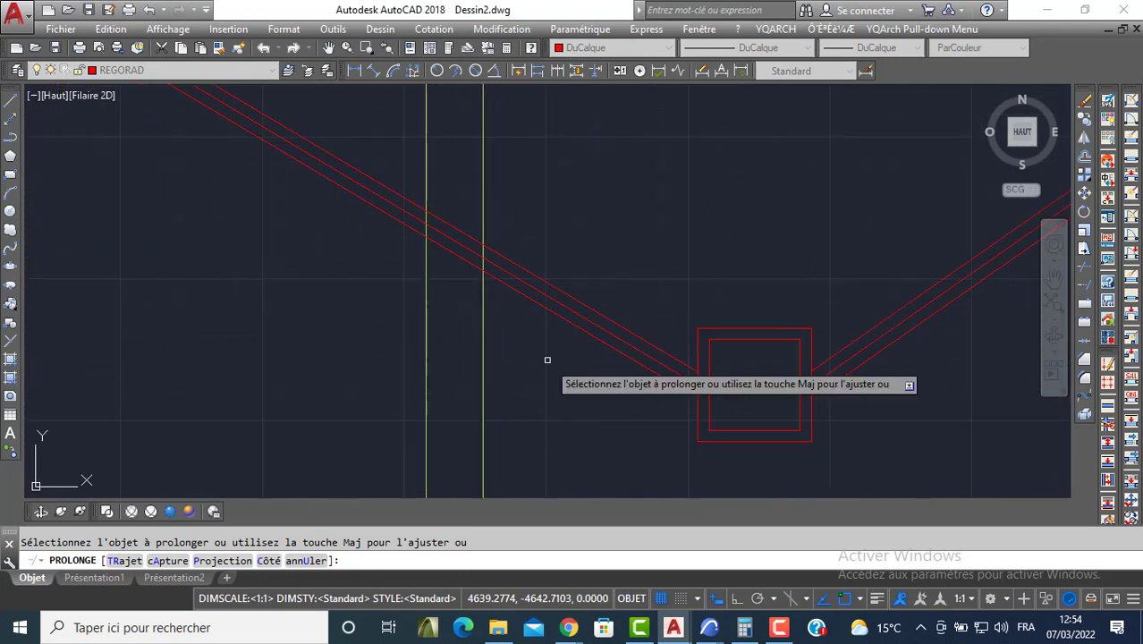
left_click(651, 371)
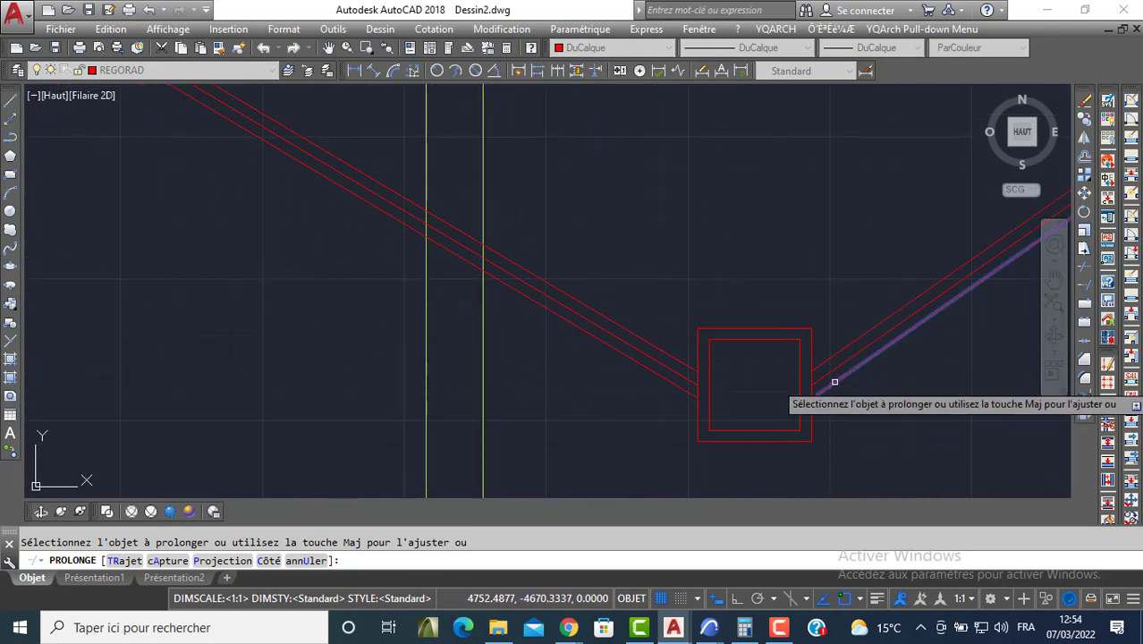
left_click(836, 383)
middle_click_drag(973, 213, 674, 294)
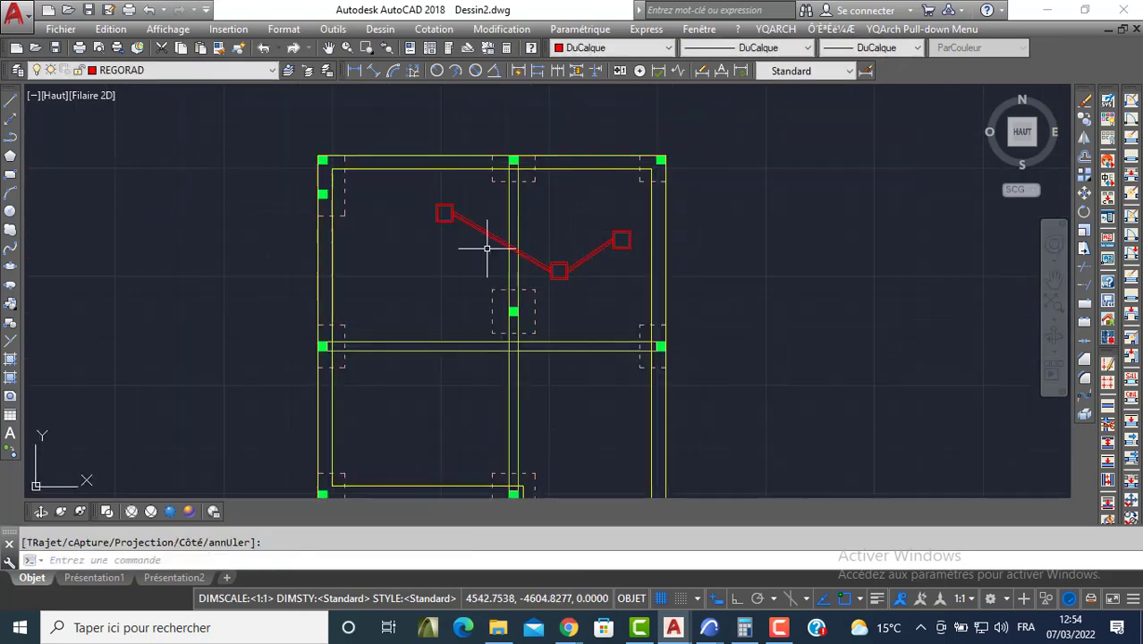
With Ortho on, draw a vertical line from the leftmost double square down to just below the plan's lower edge.
scroll(465, 247, "down", 2)
middle_click_drag(439, 245, 377, 199)
type("l")
key("Return")
scroll(394, 176, "up", 6)
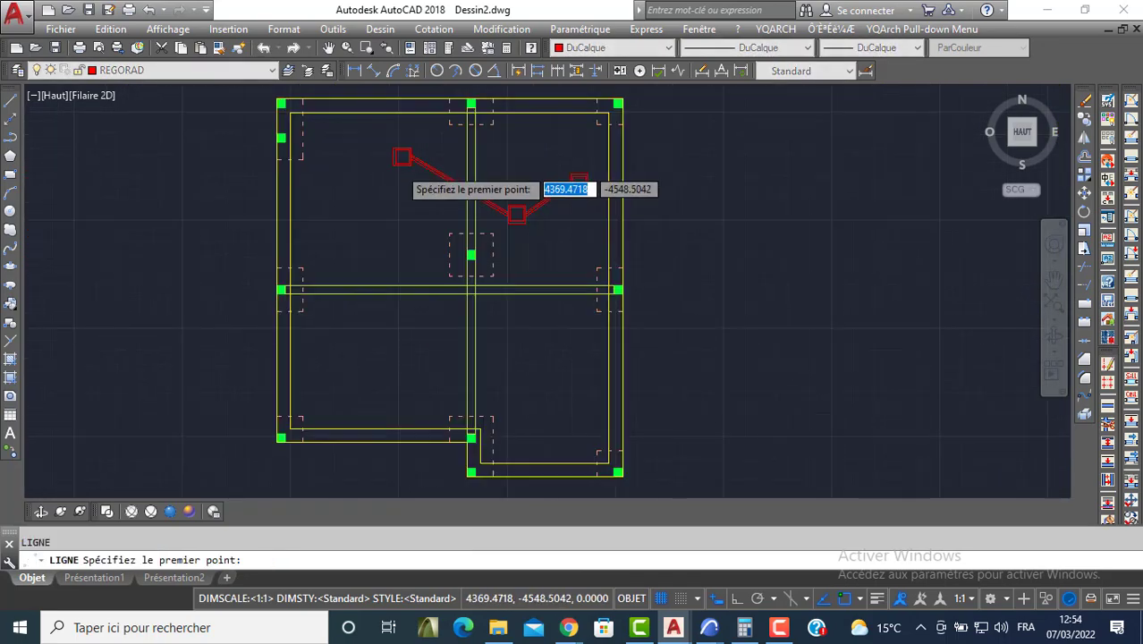
left_click(404, 160)
middle_click_drag(421, 317, 369, 105)
key("F8")
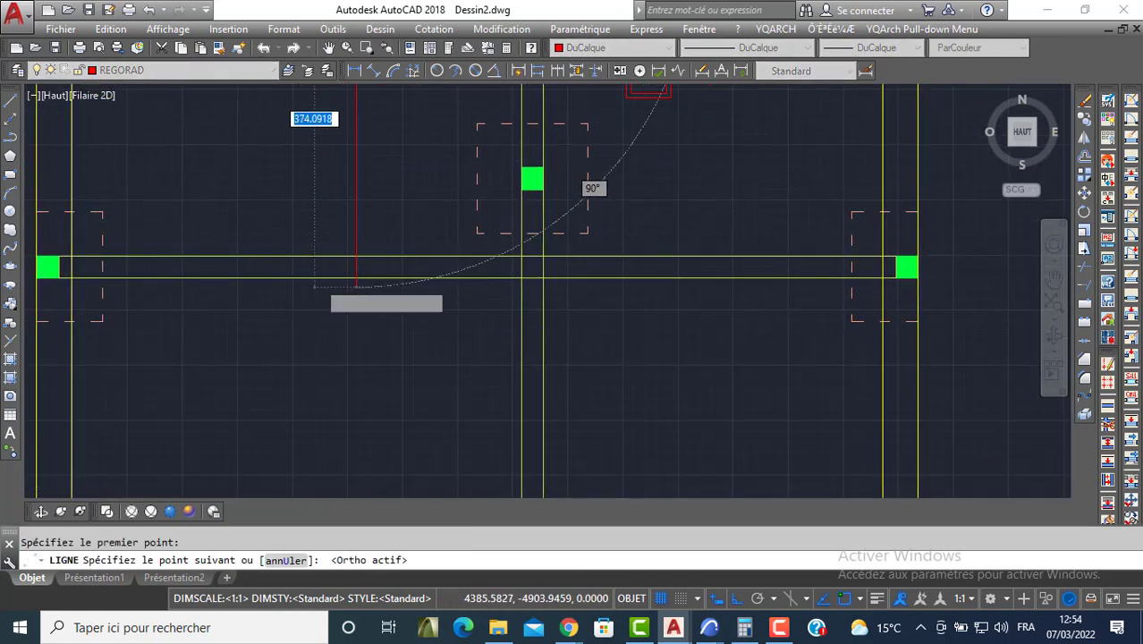
scroll(327, 184, "down", 5)
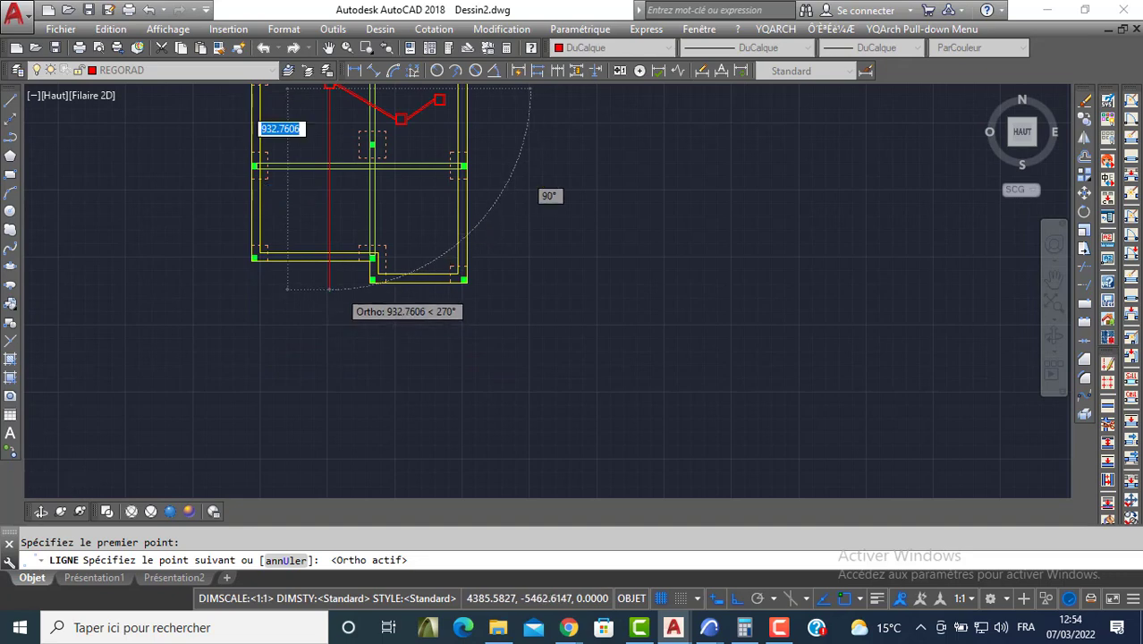
scroll(337, 293, "up", 2)
left_click(324, 273)
key("Return")
scroll(313, 243, "down", 4)
middle_click_drag(302, 158, 974, 621)
scroll(306, 232, "up", 4)
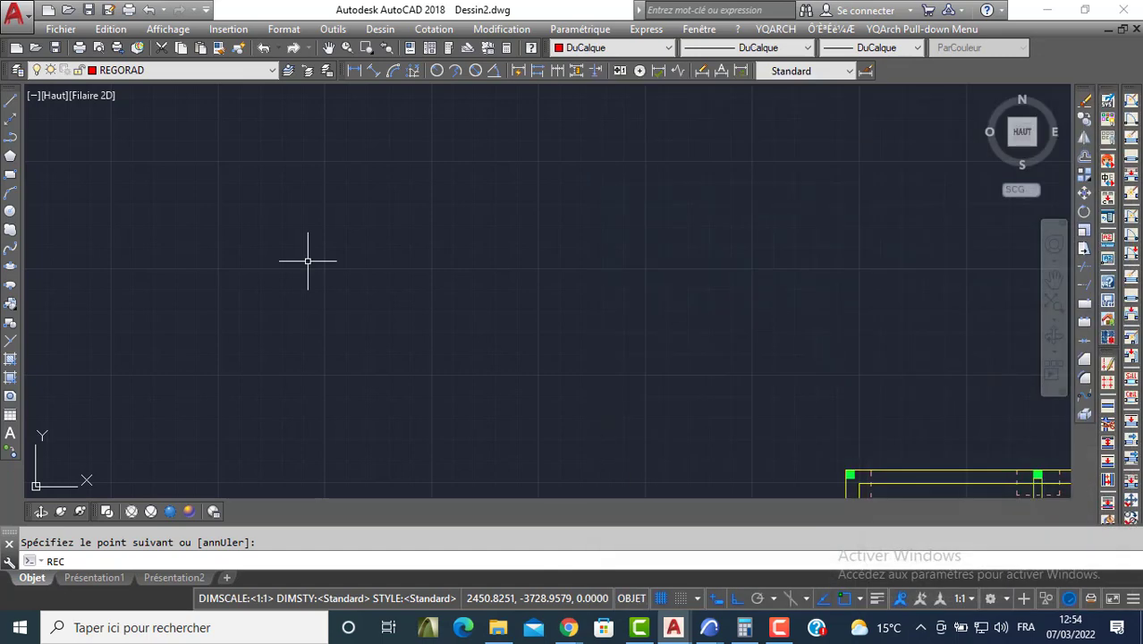
left_click(239, 48)
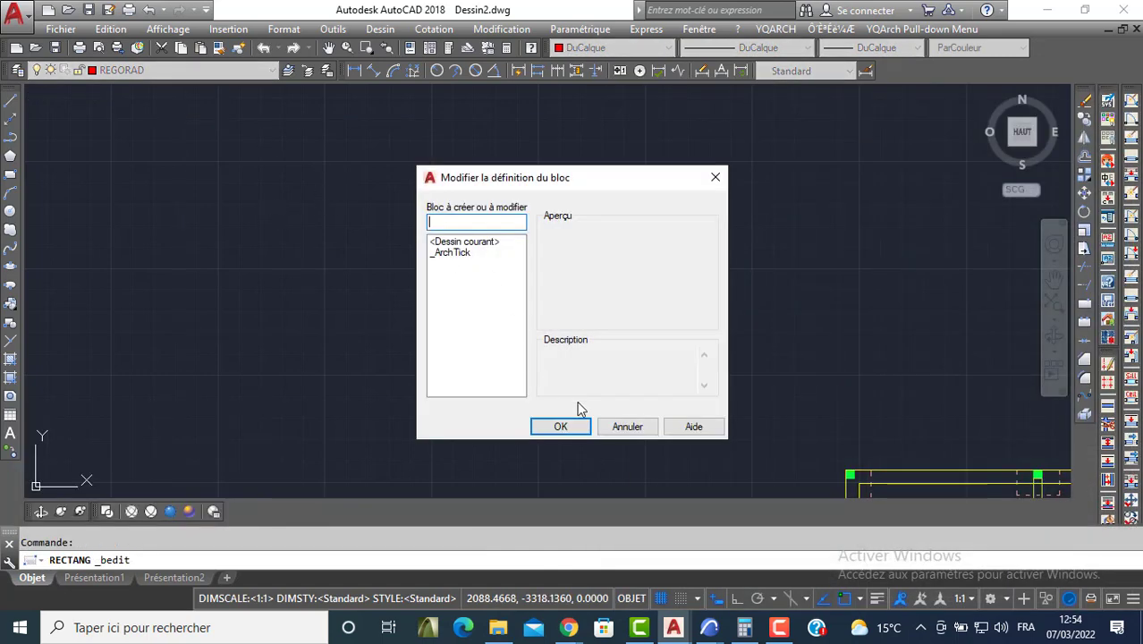
left_click(626, 427)
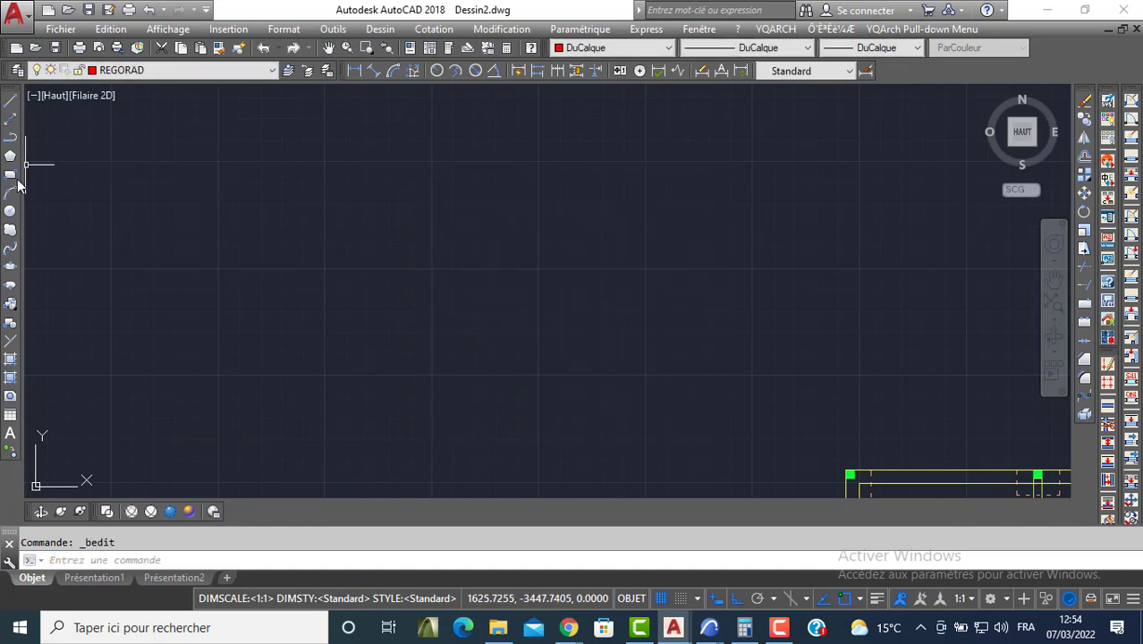
Draw a 100 by 100 rectangle around the lower end of the vertical drainage line, outside the plan.
scroll(386, 282, "down", 2)
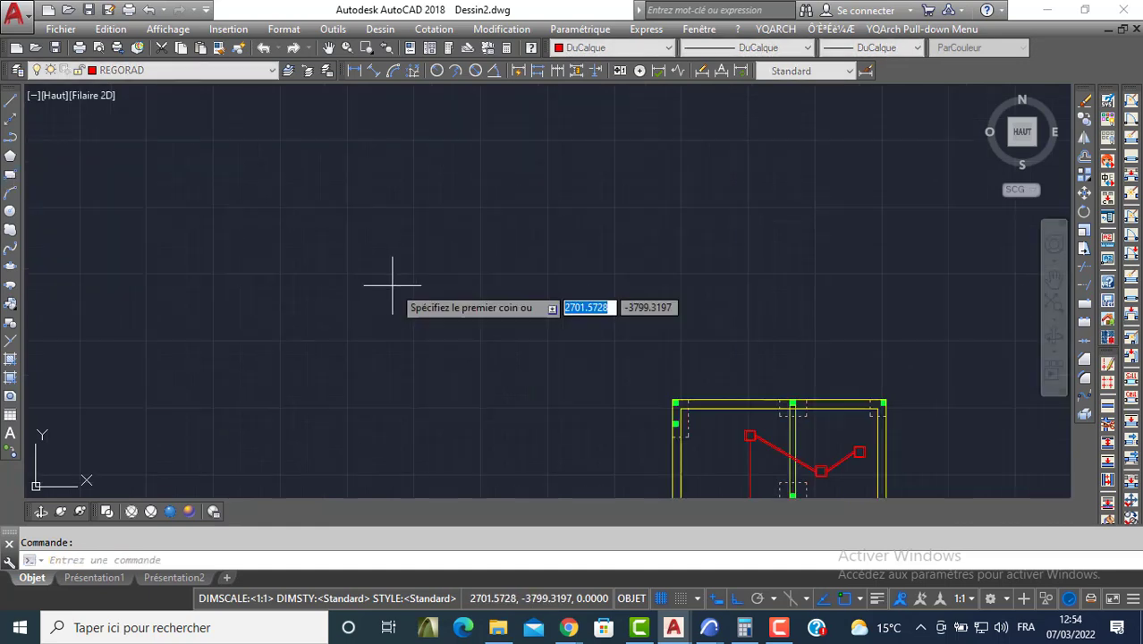
scroll(441, 278, "down", 4)
middle_click_drag(440, 268, 374, 179)
scroll(506, 350, "up", 2)
scroll(508, 354, "up", 4)
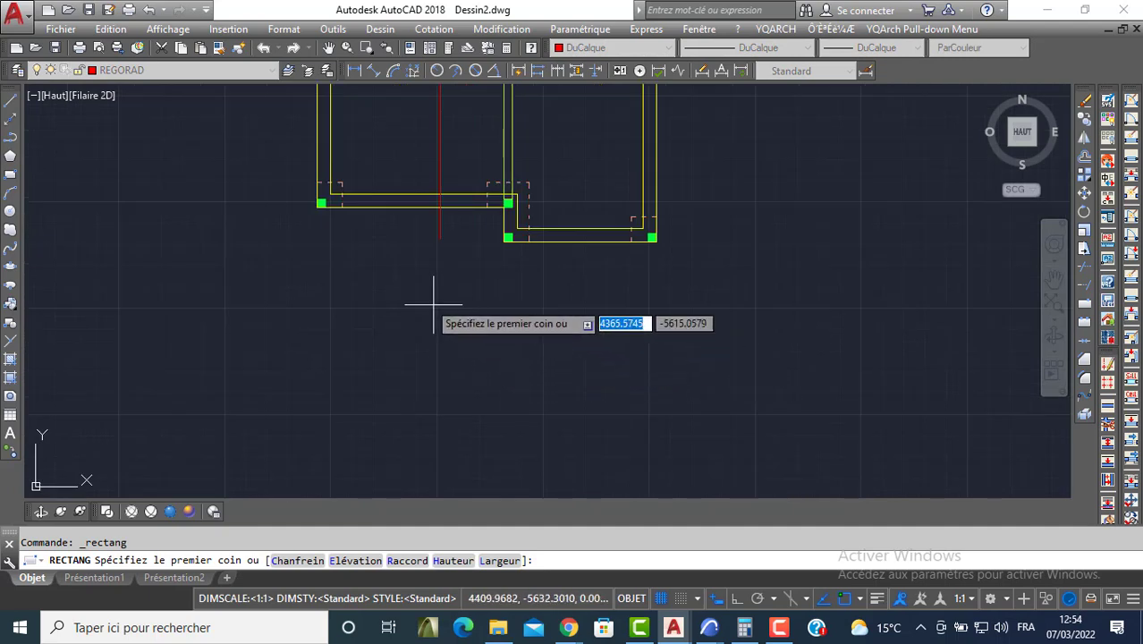
left_click(420, 251)
scroll(461, 221, "up", 4)
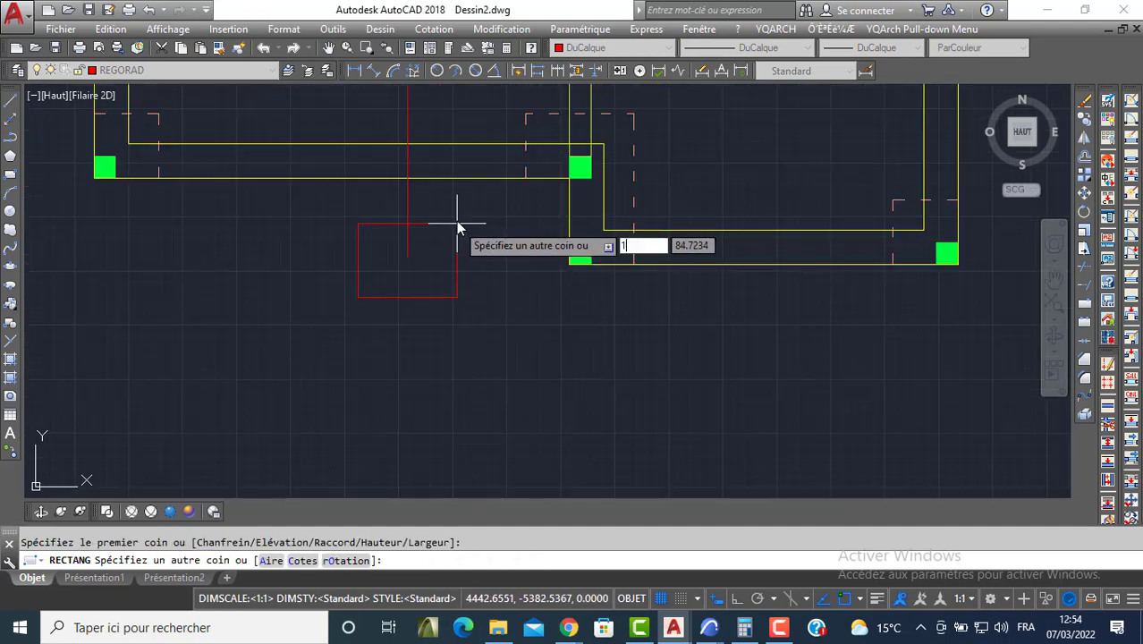
key("Tab")
type("100")
key("Return")
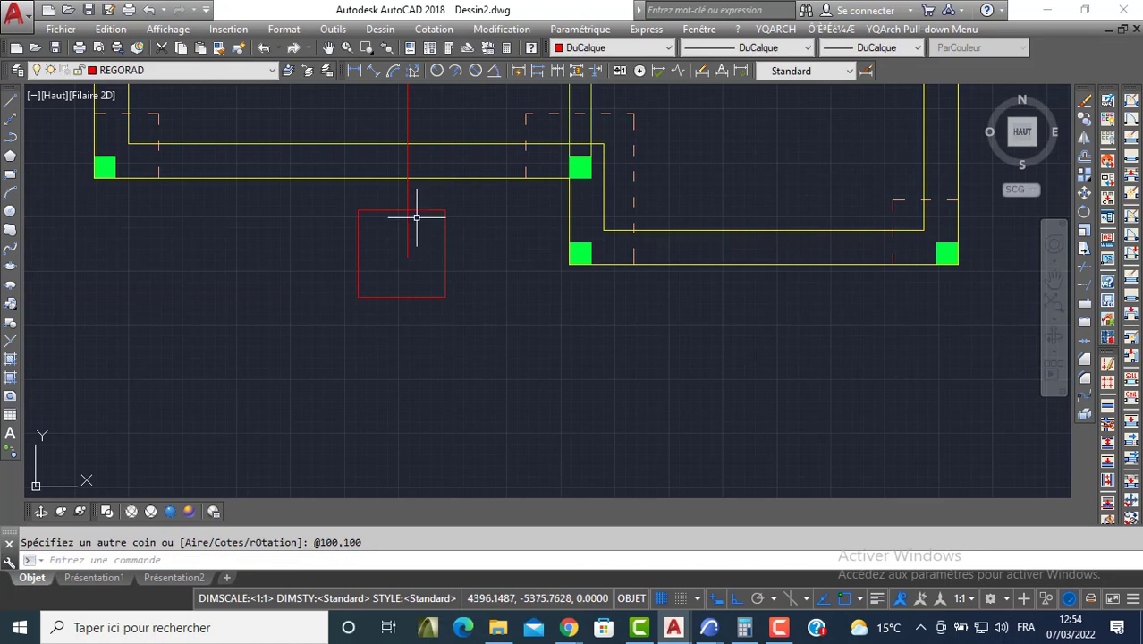
Offset the new 100 by 100 square inward by 5.
key("Return")
type("5")
key("Return")
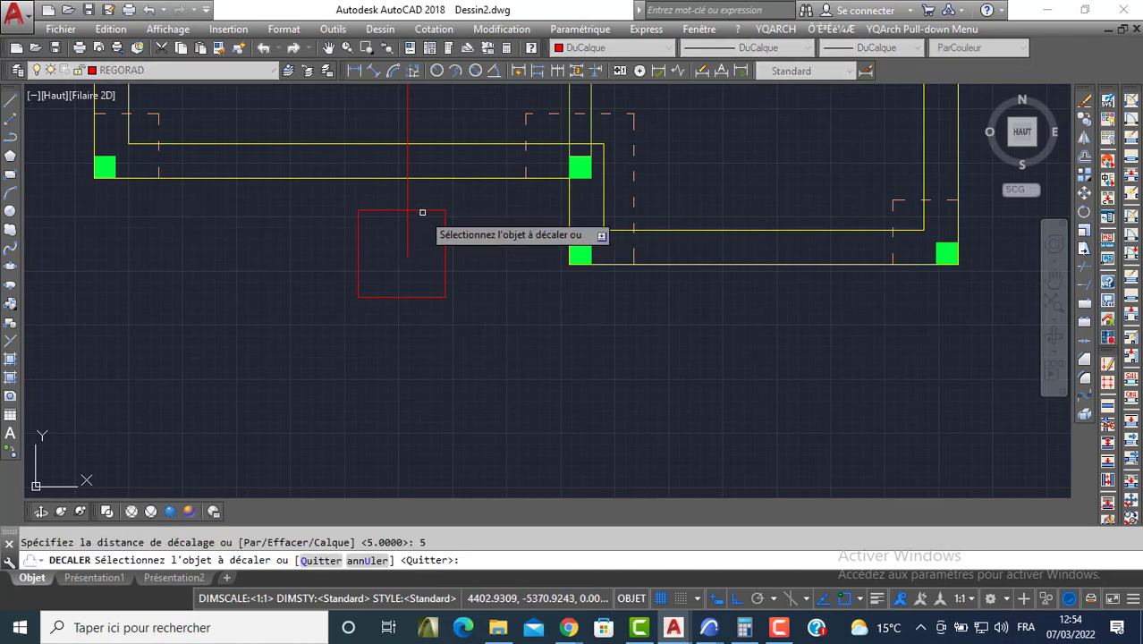
left_click(422, 220)
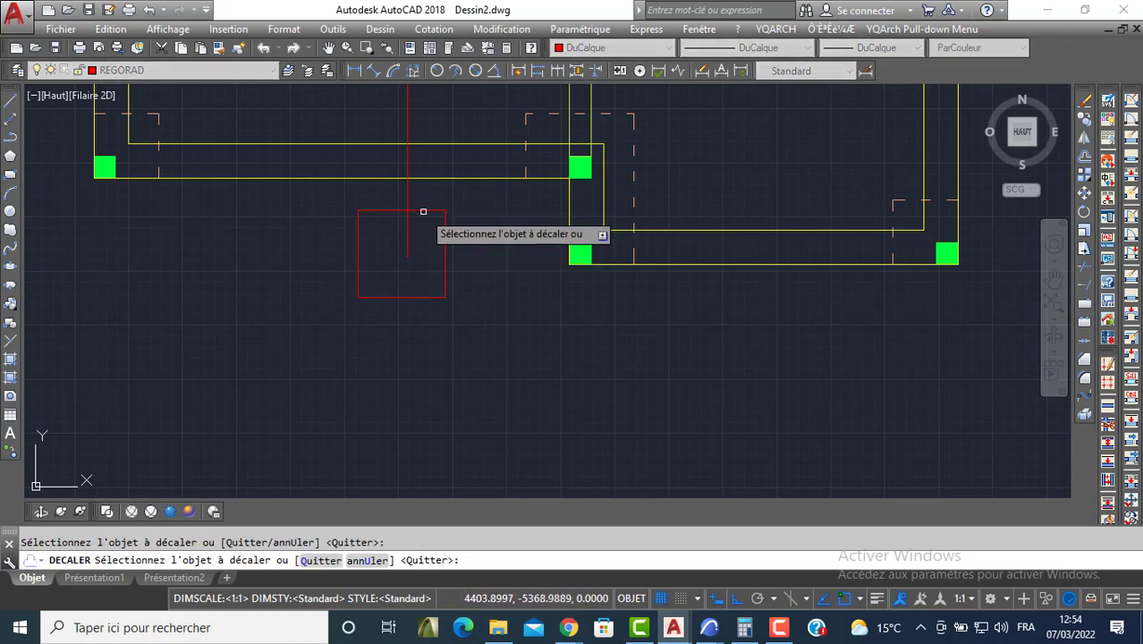
left_click(423, 211)
left_click(412, 224)
key("Return")
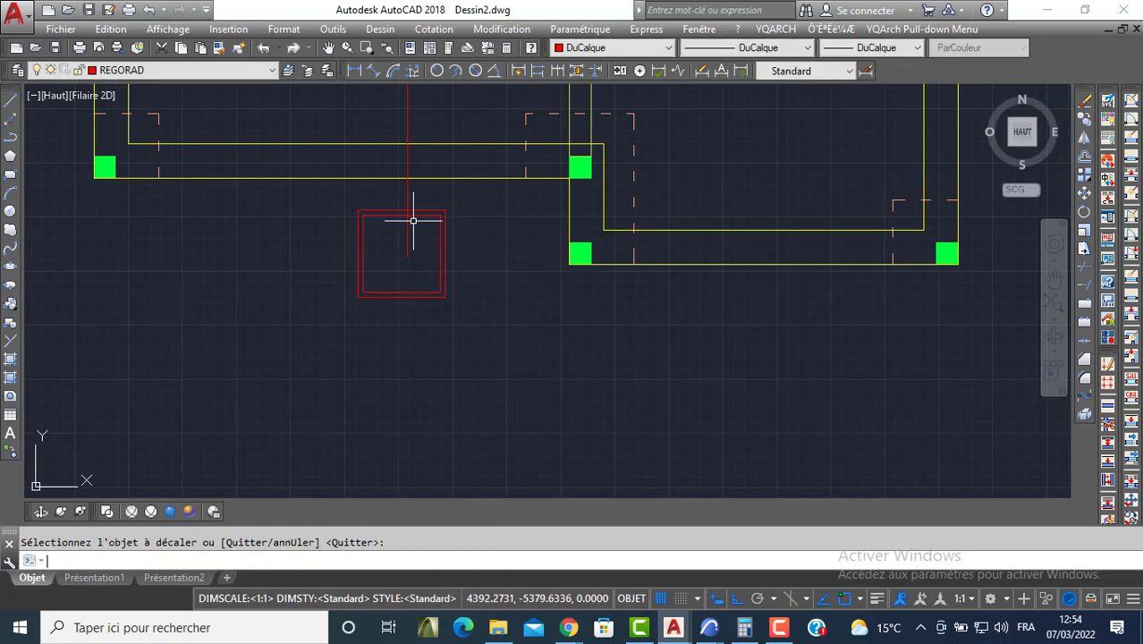
Trim the part of the vertical drainage line that runs inside the new double square.
type("AJ")
key("Return")
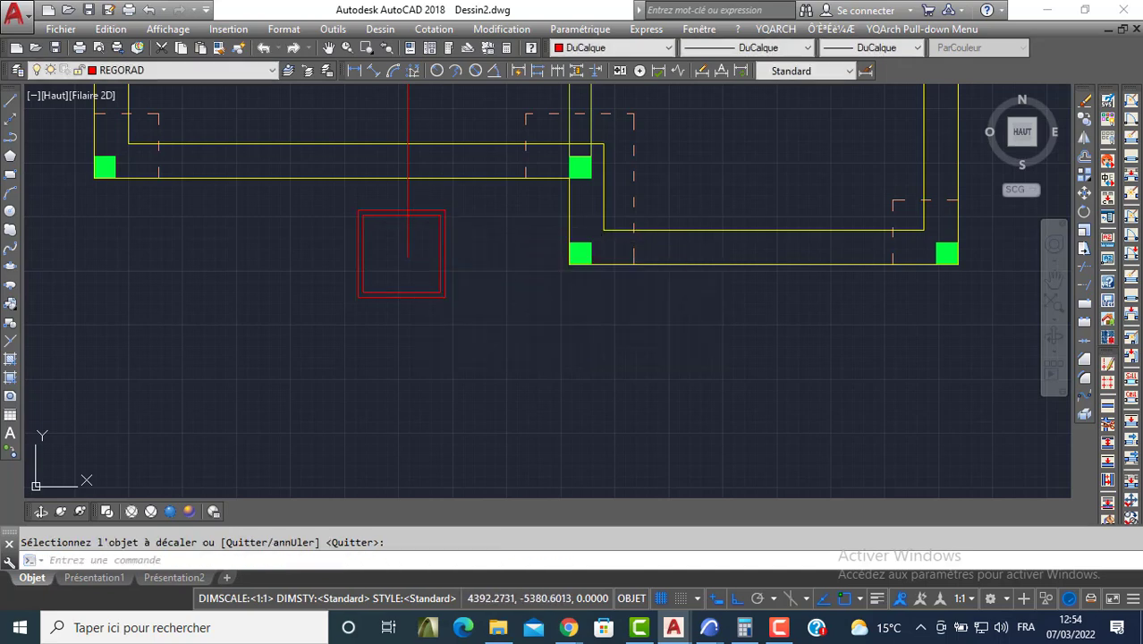
type("AJ")
left_click(450, 286)
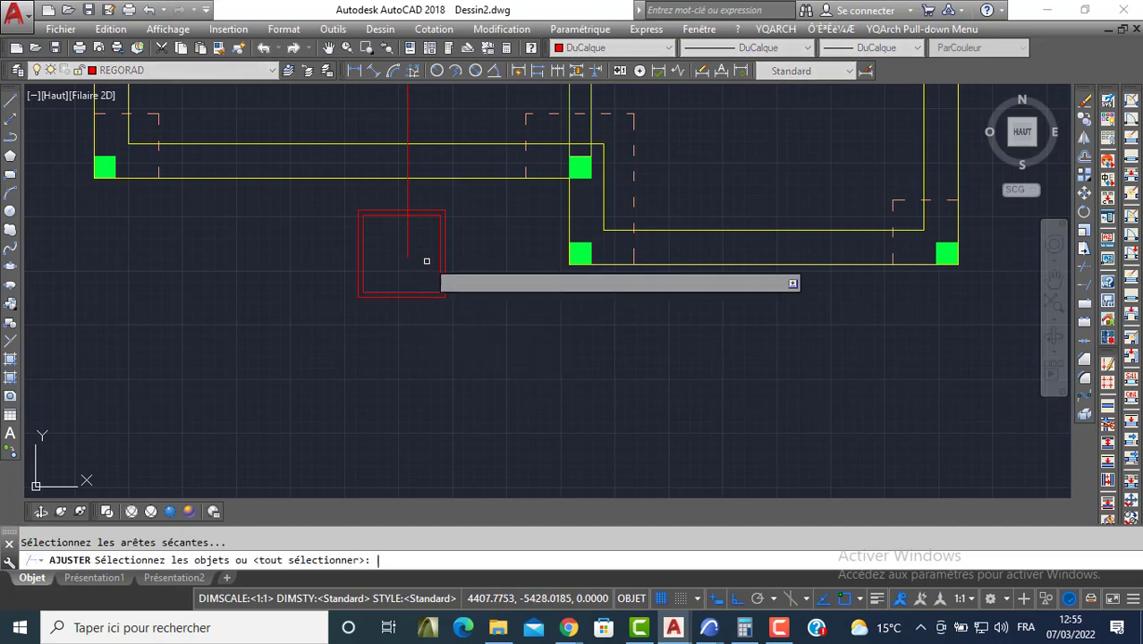
key("Return")
scroll(408, 211, "up", 5)
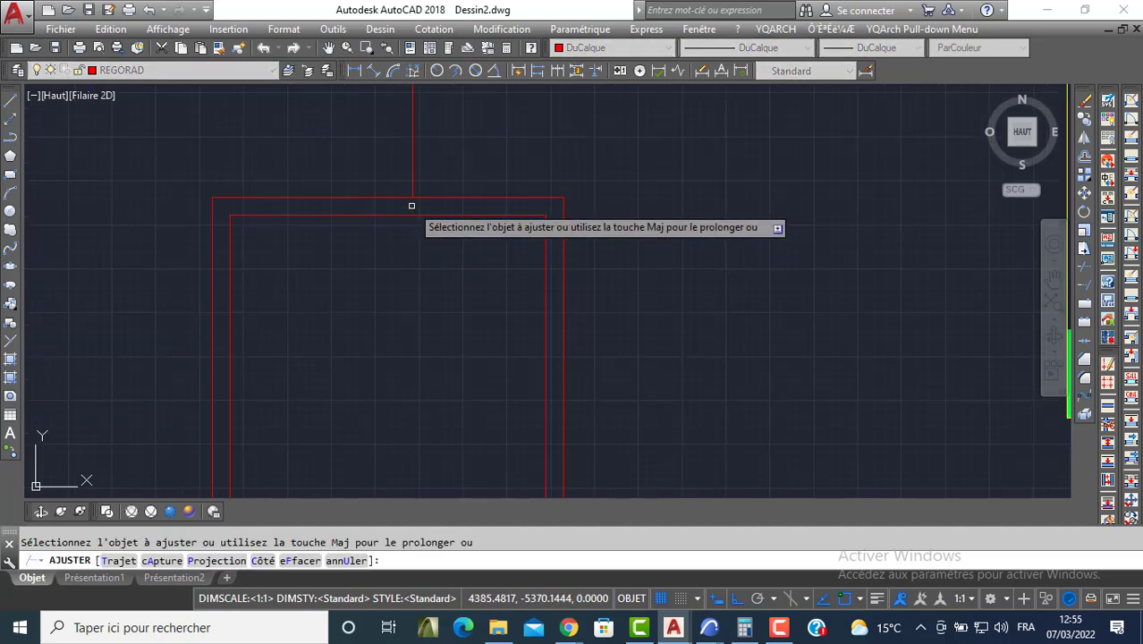
key("Escape")
On the COTATION layer, place a linear dimension above the plan from its upper-left corner to the midpoint of the corner column.
scroll(469, 184, "down", 10)
scroll(468, 183, "down", 3)
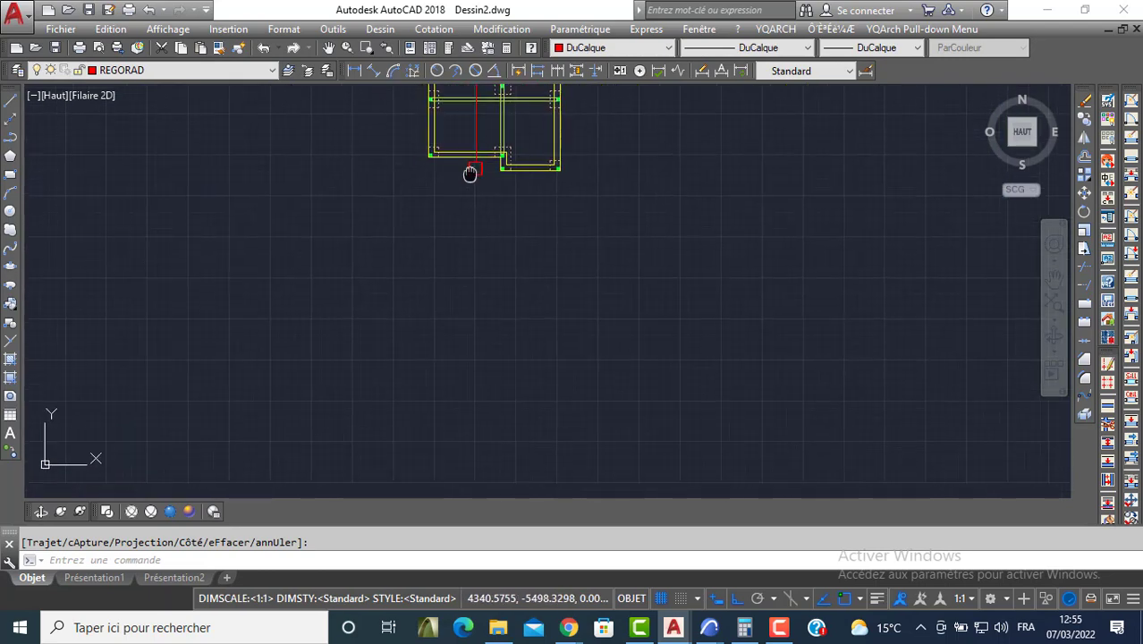
scroll(472, 161, "down", 2)
middle_click_drag(491, 218, 485, 247)
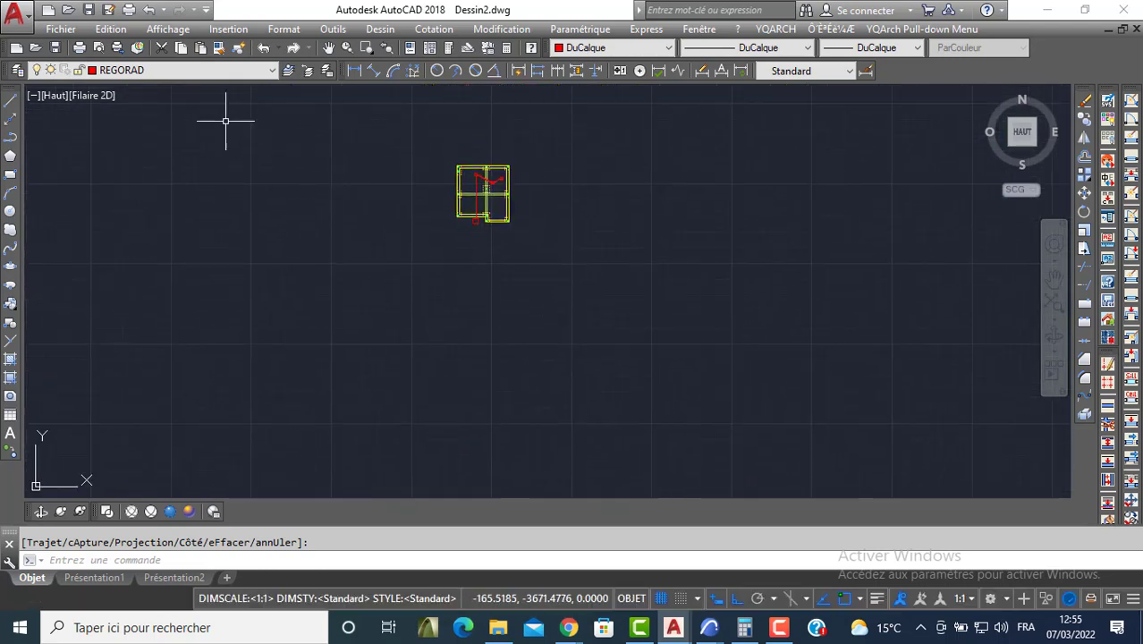
left_click(146, 72)
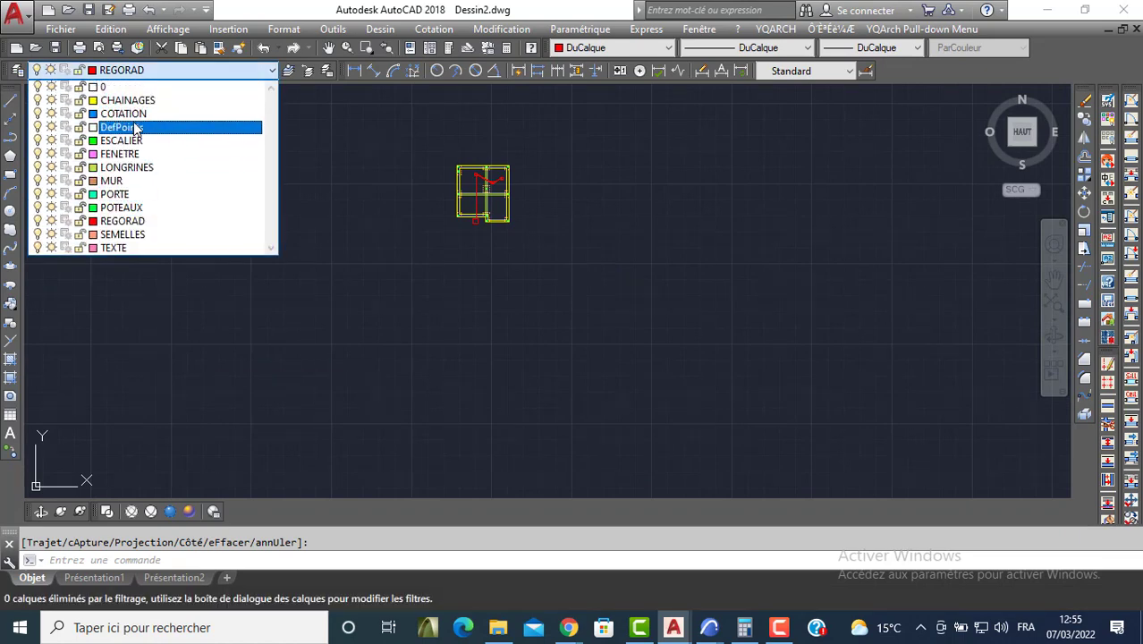
left_click(116, 114)
left_click(353, 71)
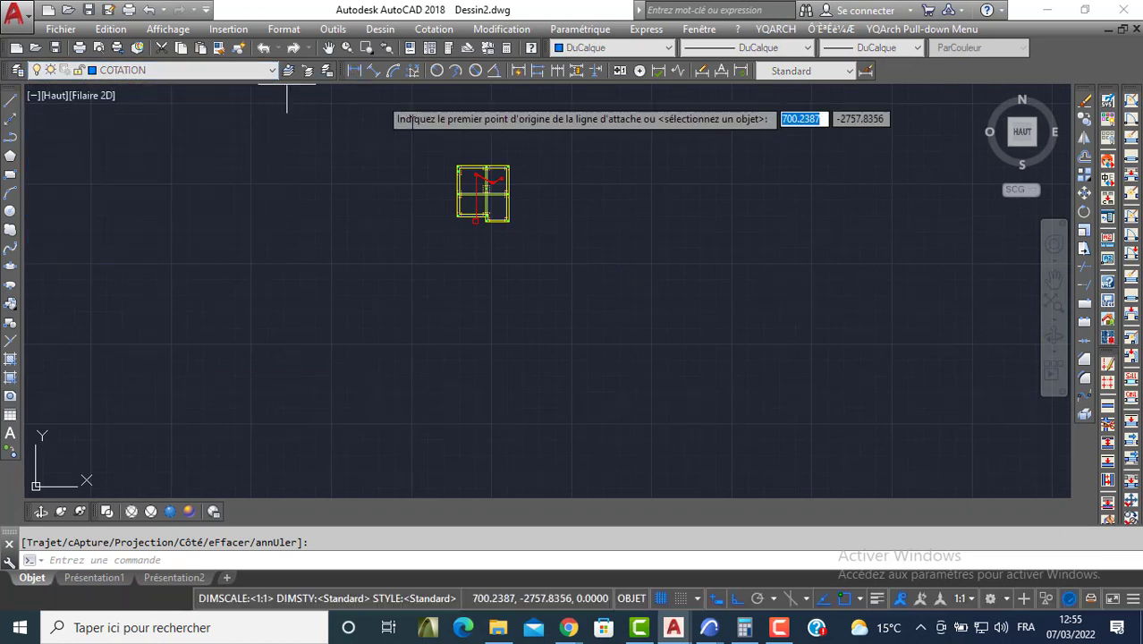
scroll(465, 179, "up", 10)
left_click(391, 263)
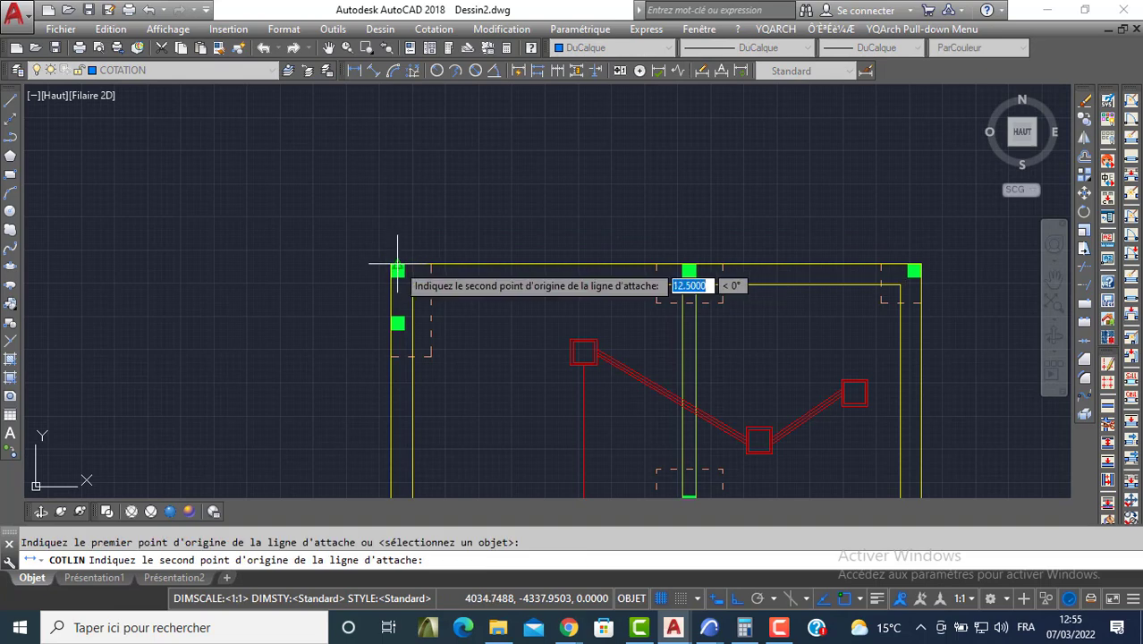
left_click(398, 269)
type("5")
key("Return")
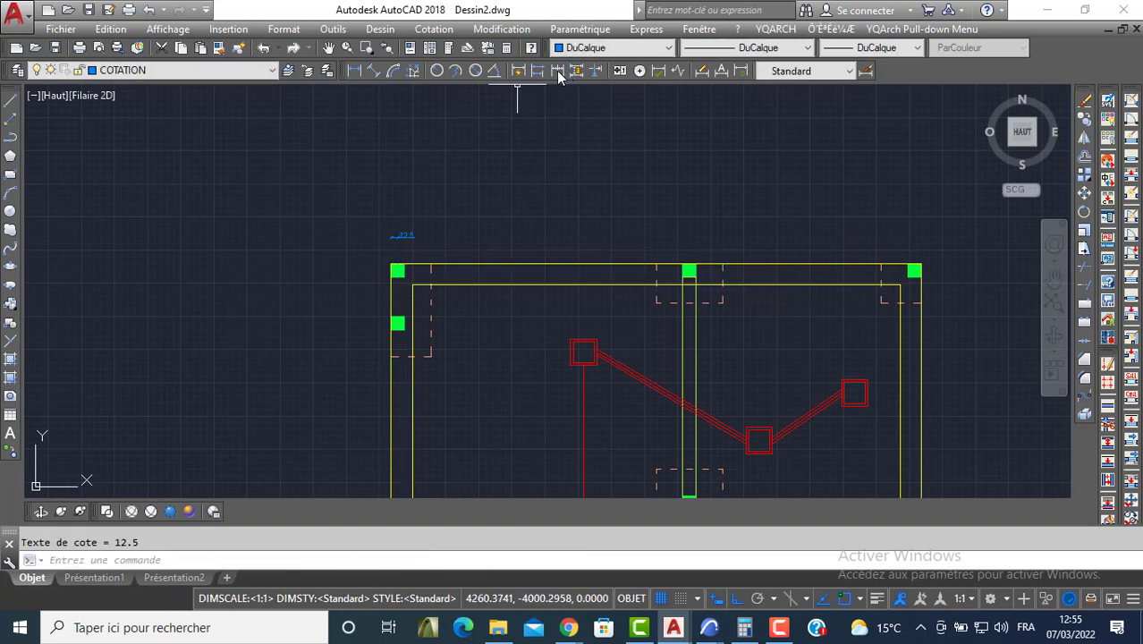
Continue the dimension chain to the midpoints of the middle and right columns and on to the plan's upper-right corner.
left_click(559, 73)
left_click(689, 268)
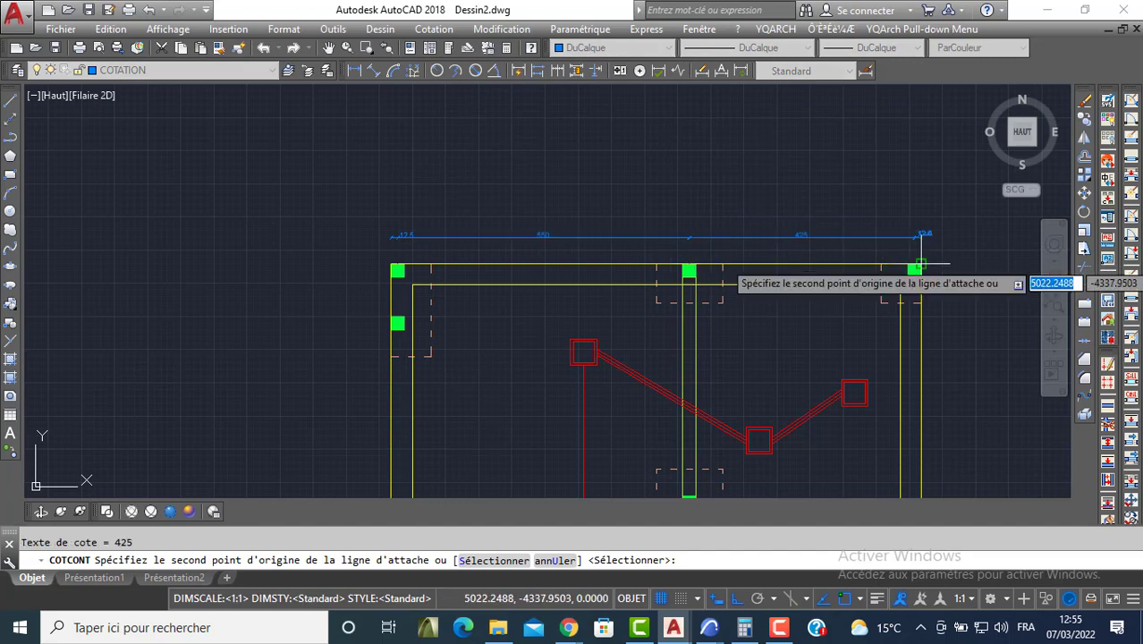
key("Return")
scroll(407, 236, "up", 5)
key("Return")
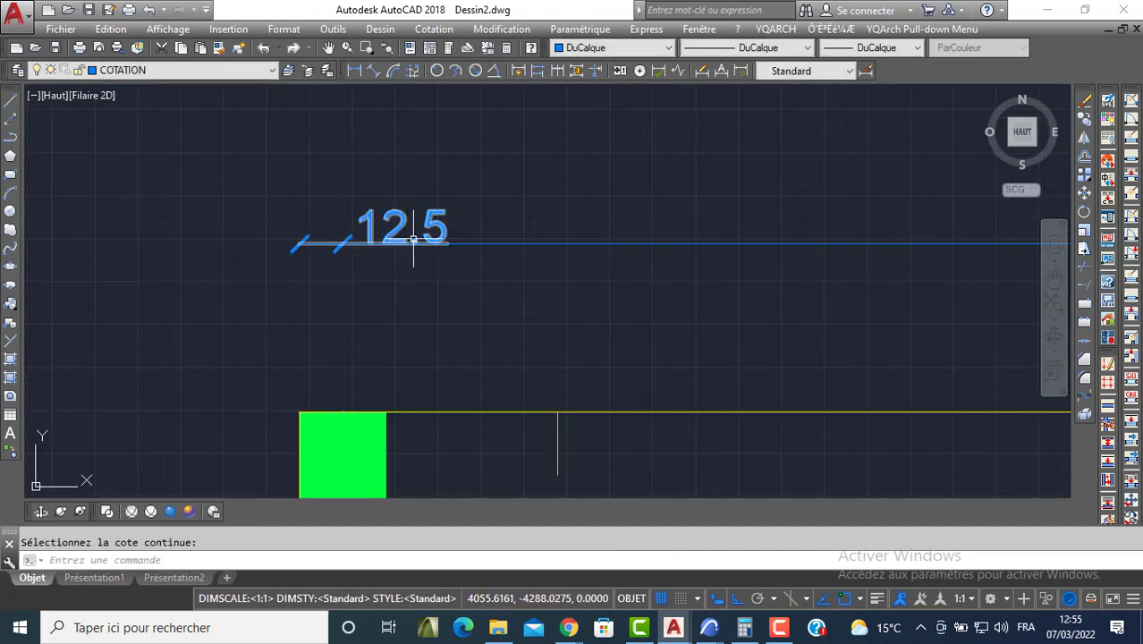
Move the text of the short dimensions at both ends of the chain directly above their own dimension lines.
left_click(403, 225)
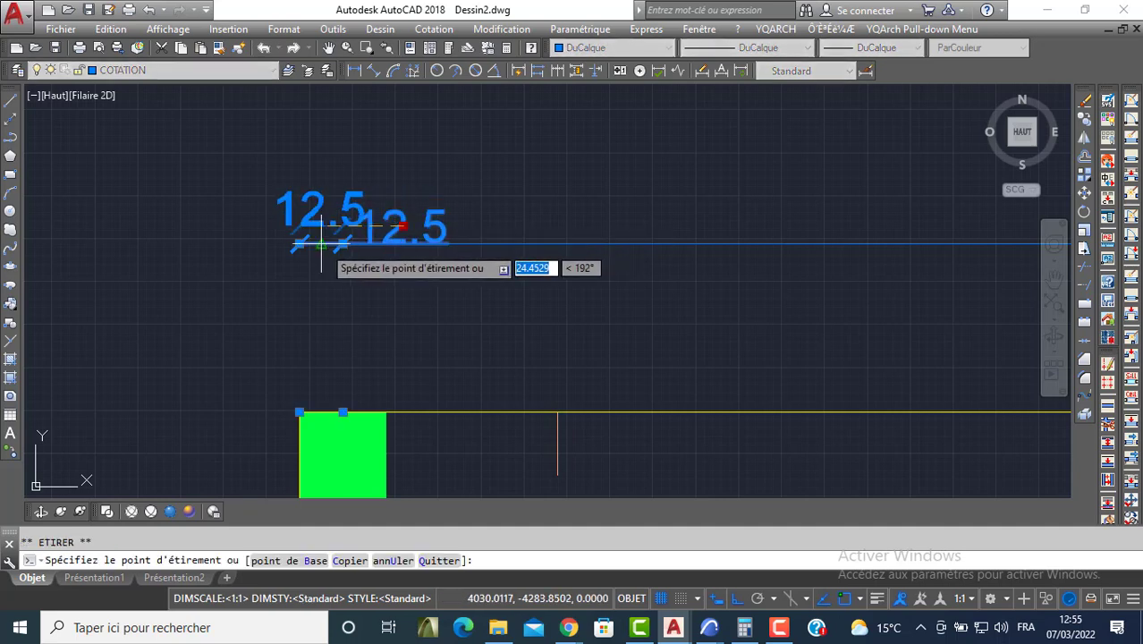
left_click(323, 243)
scroll(344, 220, "down", 4)
mouse_move(523, 215)
middle_mouse_down()
mouse_move(534, 209)
mouse_move(76, 216)
middle_mouse_up()
middle_click_drag(715, 225, 401, 229)
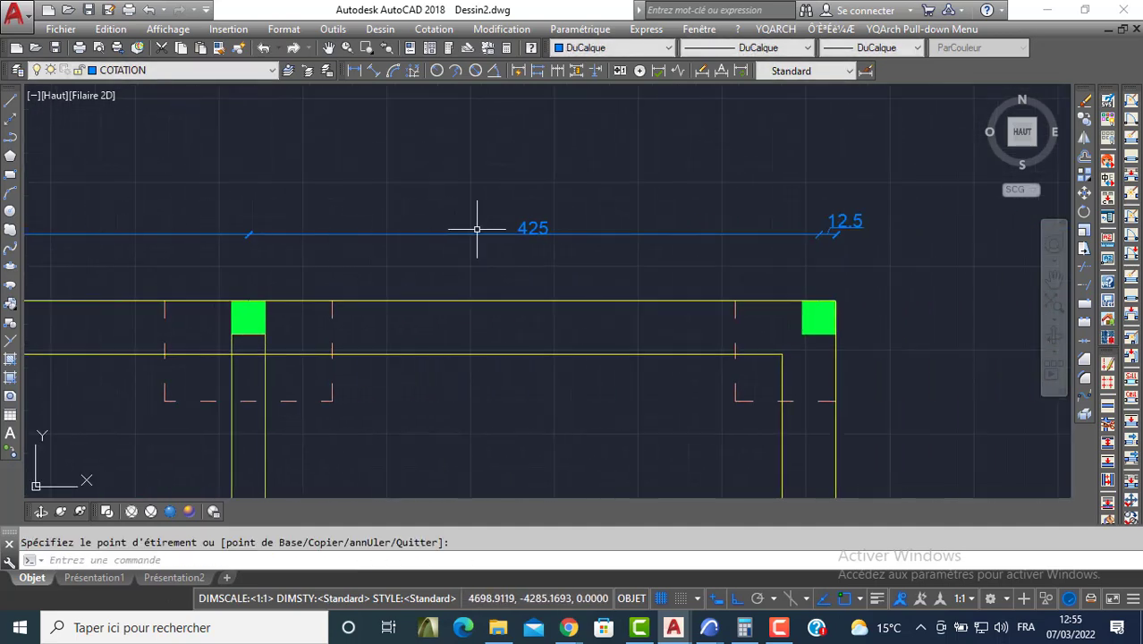
scroll(789, 229, "up", 4)
left_click(845, 227)
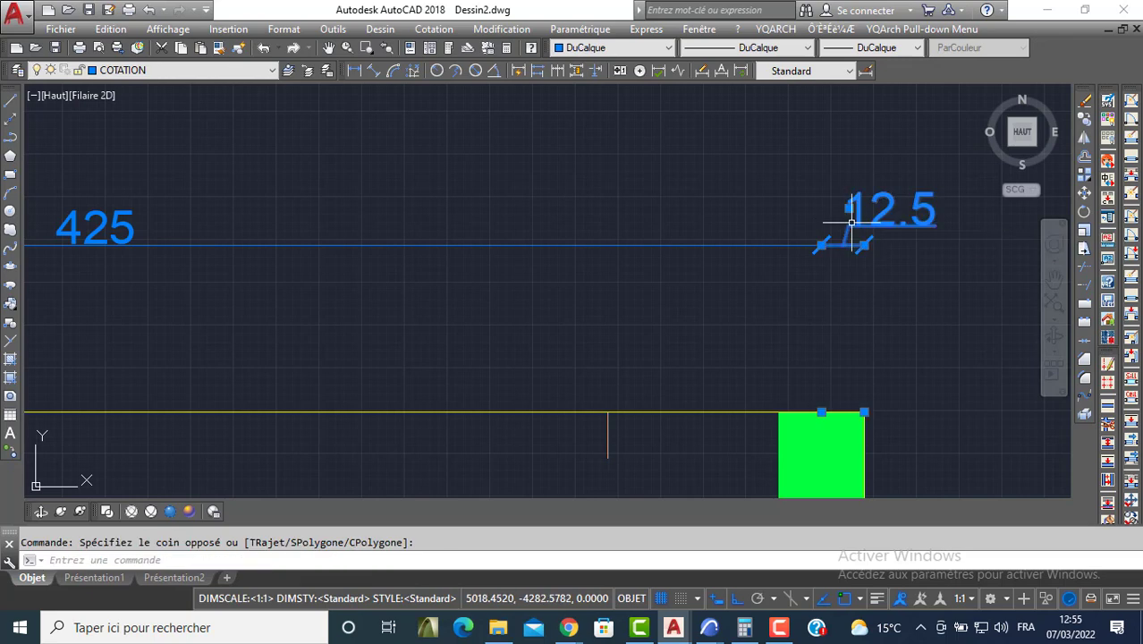
left_click(848, 207)
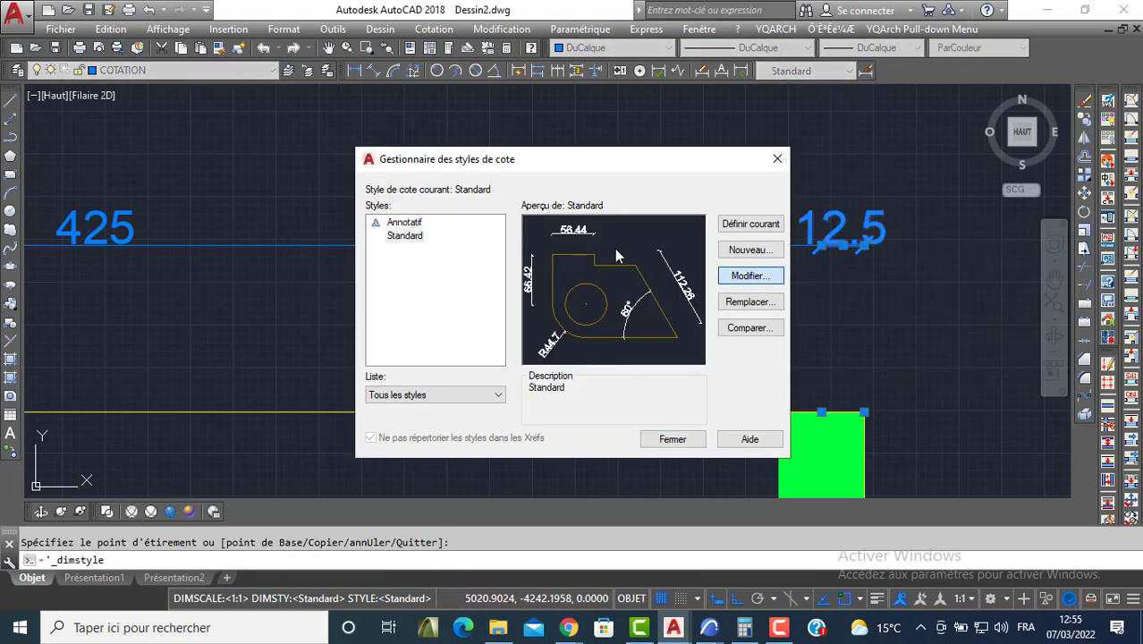
Increase the text height of the Standard dimension style and set its arrow size to 10.
key("Return")
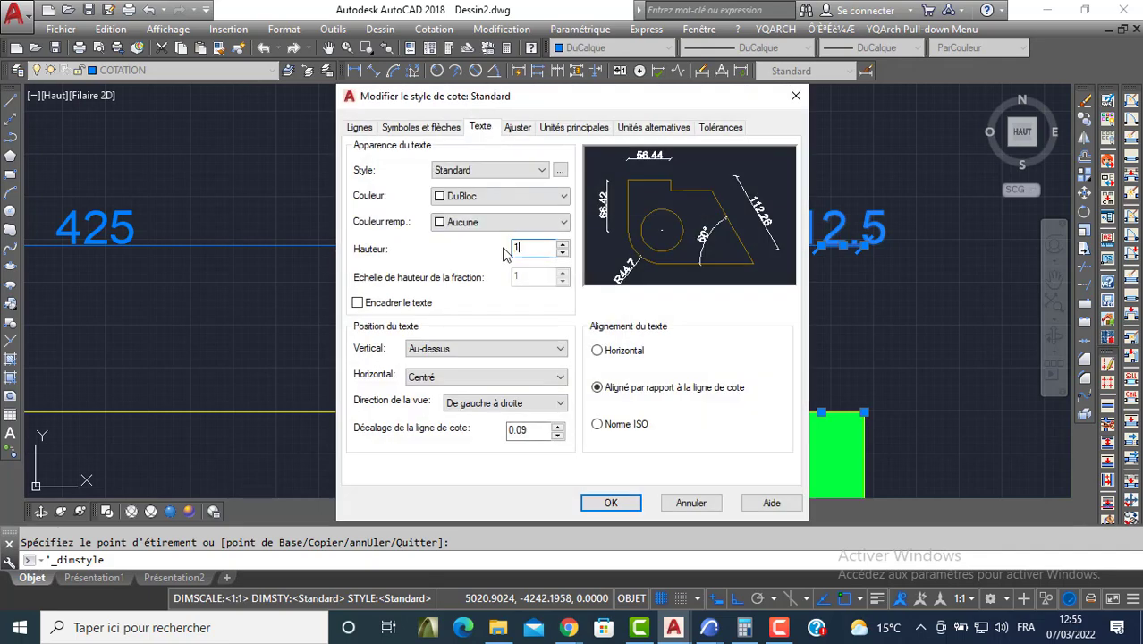
left_click(430, 128)
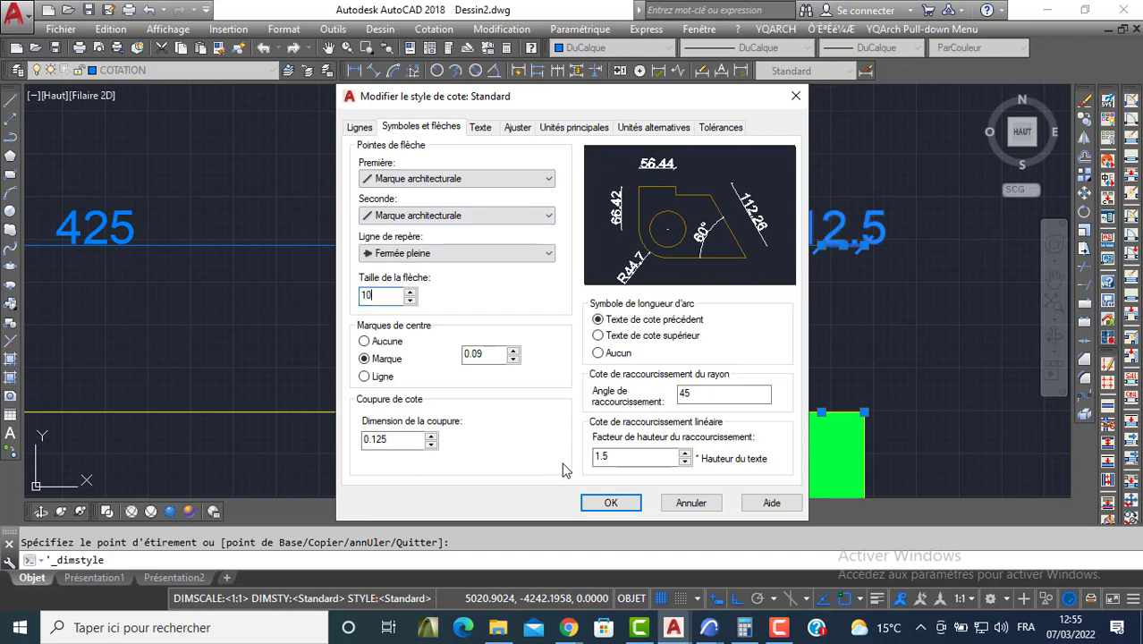
left_click(607, 504)
left_click(668, 437)
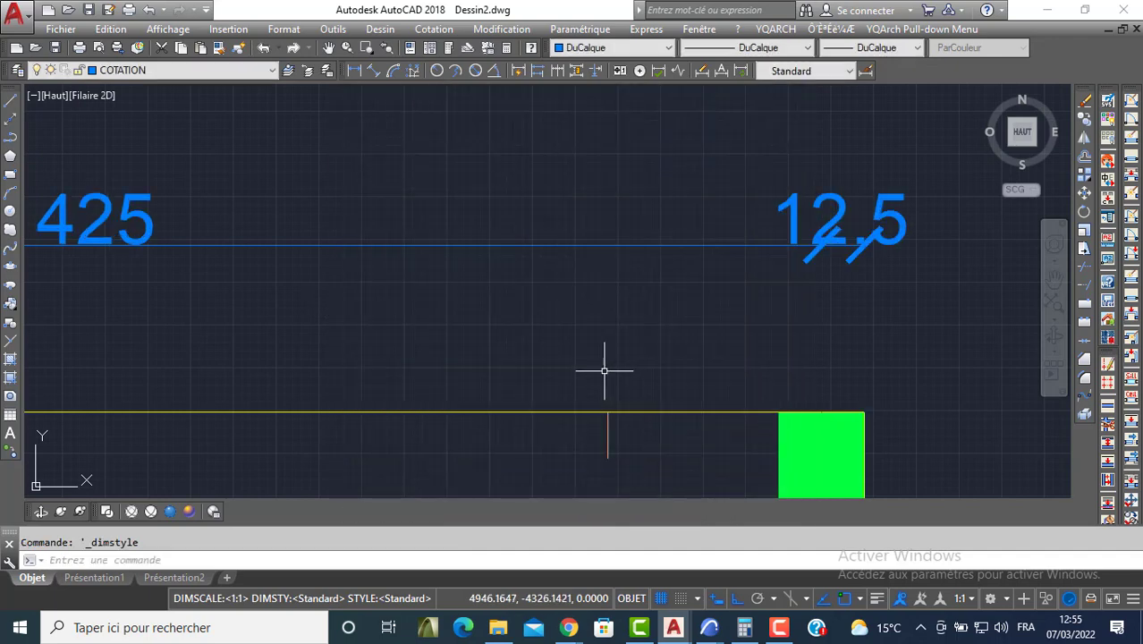
Place an overall linear dimension between the plan's two upper outer corners, 100 above the top edge.
scroll(559, 355, "down", 2)
scroll(645, 230, "down", 3)
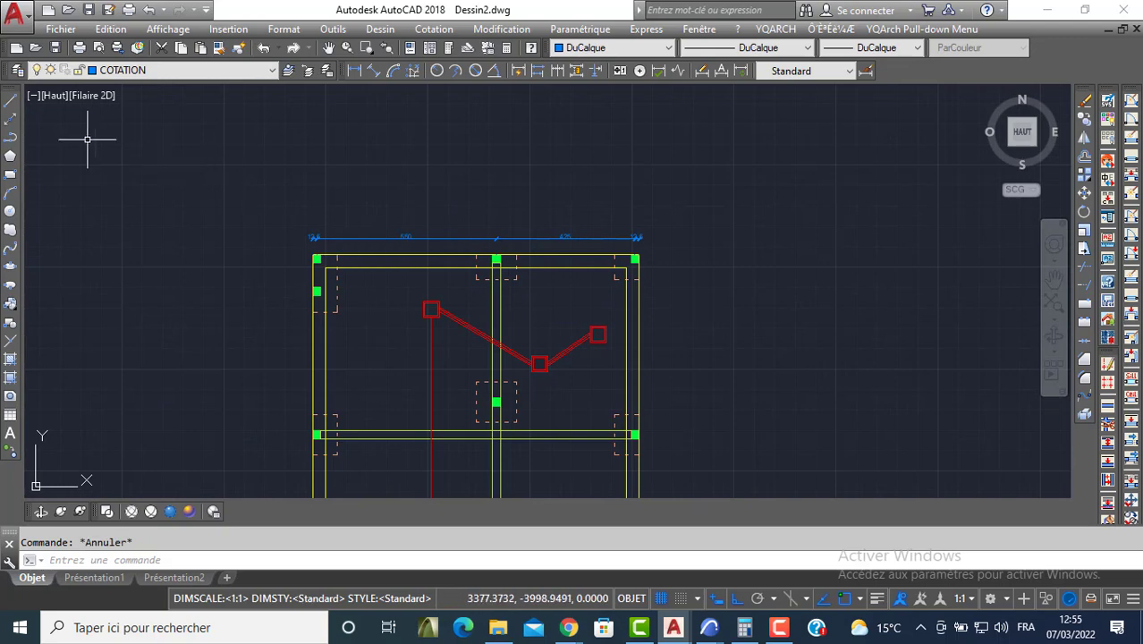
left_click(355, 72)
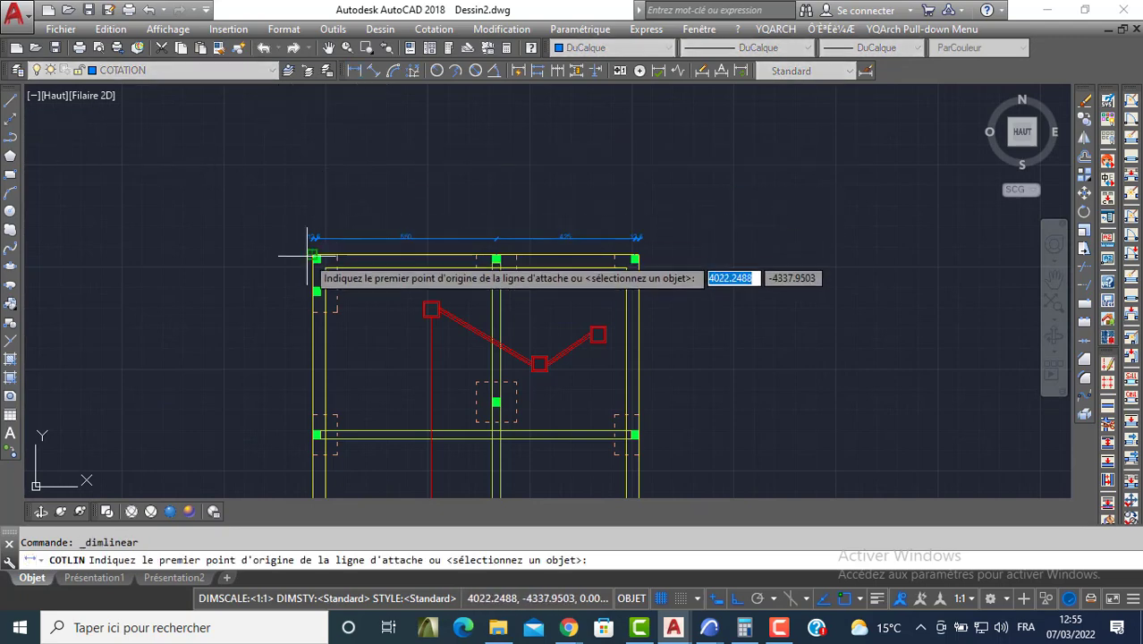
left_click(317, 258)
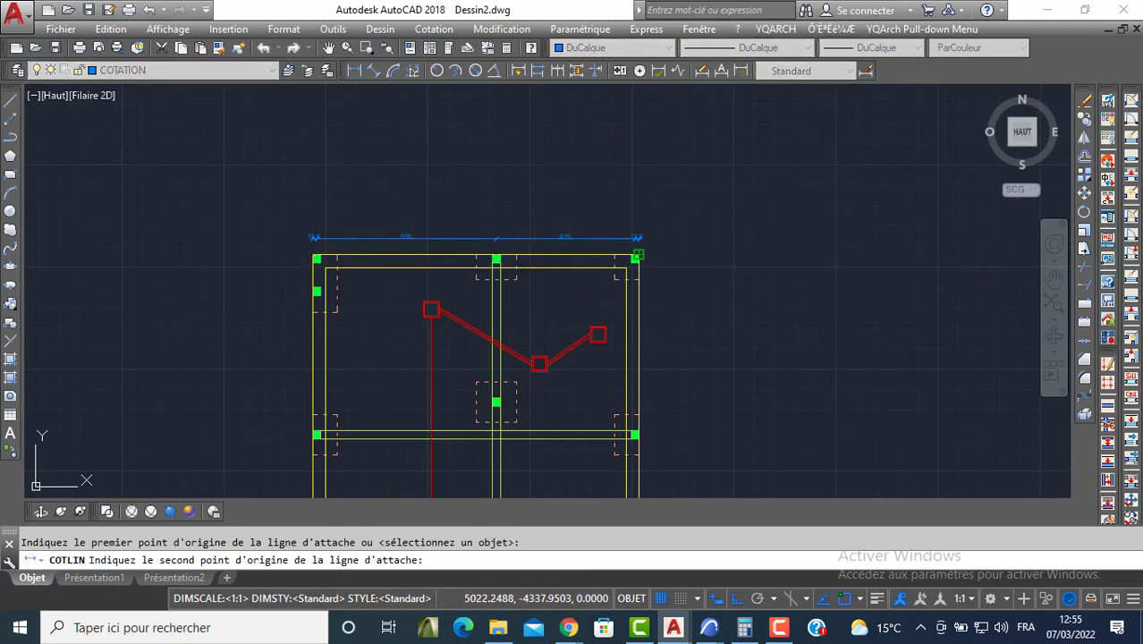
left_click(634, 258)
type("100")
key("Return")
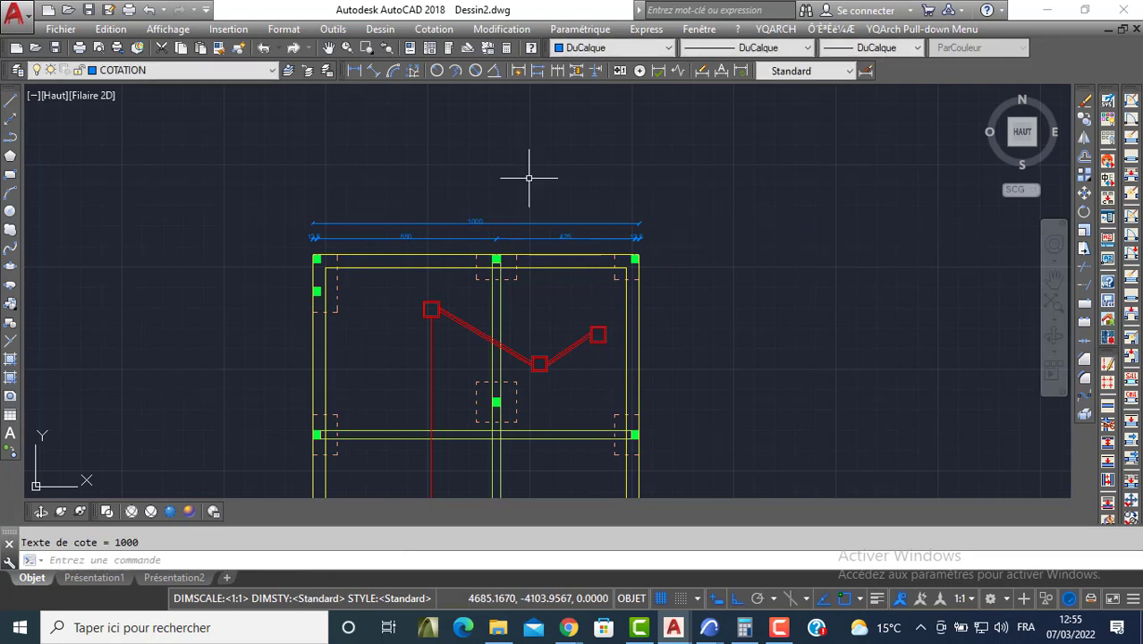
Place a vertical linear dimension from the plan's upper-left corner to the corner column's midpoint, with its line offset 50 outside.
left_click(354, 72)
scroll(313, 253, "up", 5)
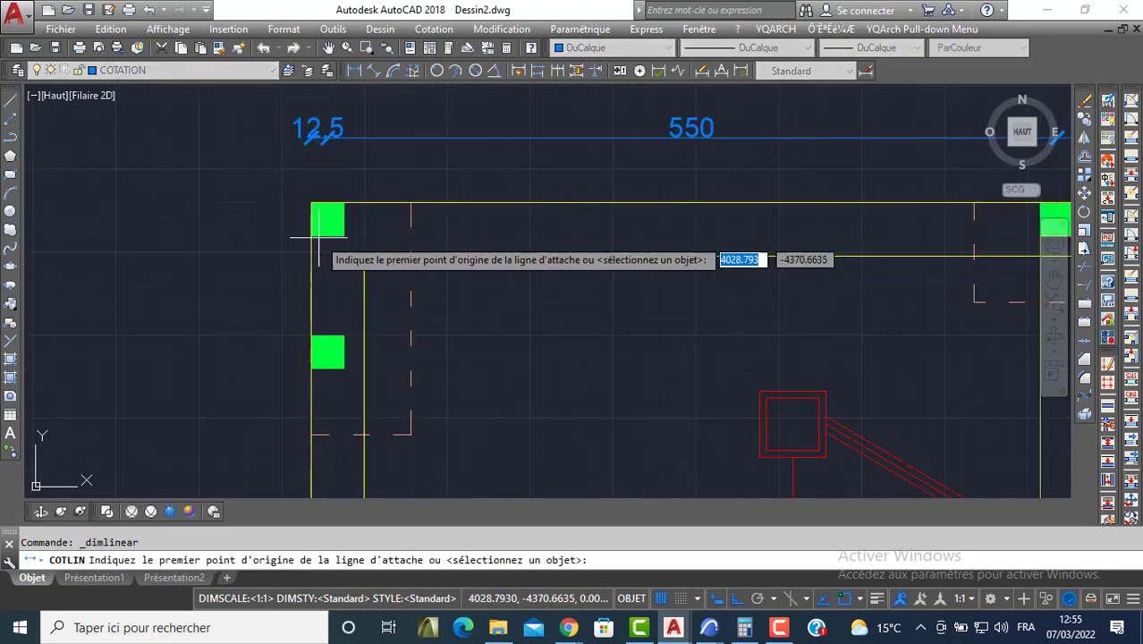
left_click(307, 212)
left_click(310, 204)
type("50")
key("Return")
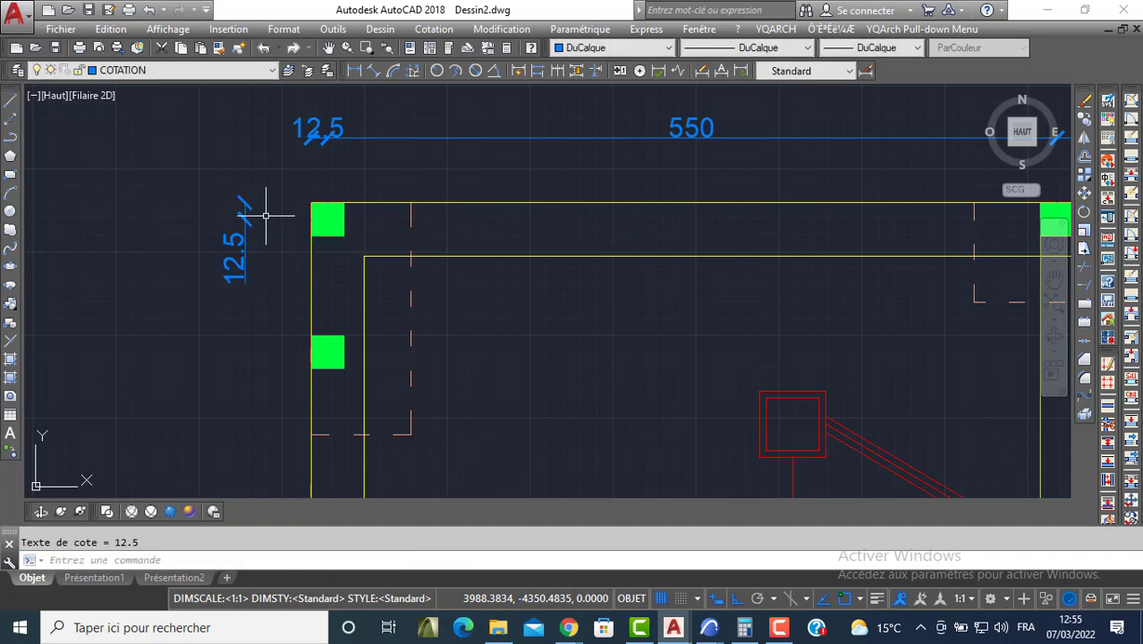
Continue the vertical dimension chain to the midpoints of the second and third columns along the plan's outer edge.
left_click(559, 73)
left_click(313, 351)
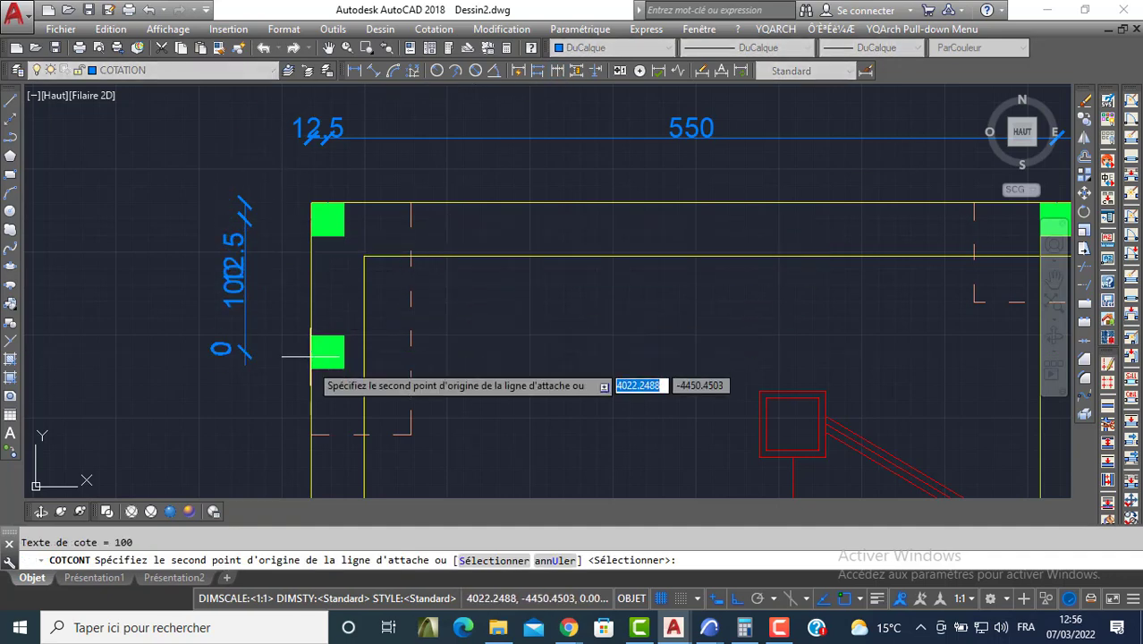
middle_click_drag(317, 394, 320, 175)
scroll(310, 263, "down", 6)
middle_click_drag(302, 377, 305, 326)
scroll(304, 325, "up", 6)
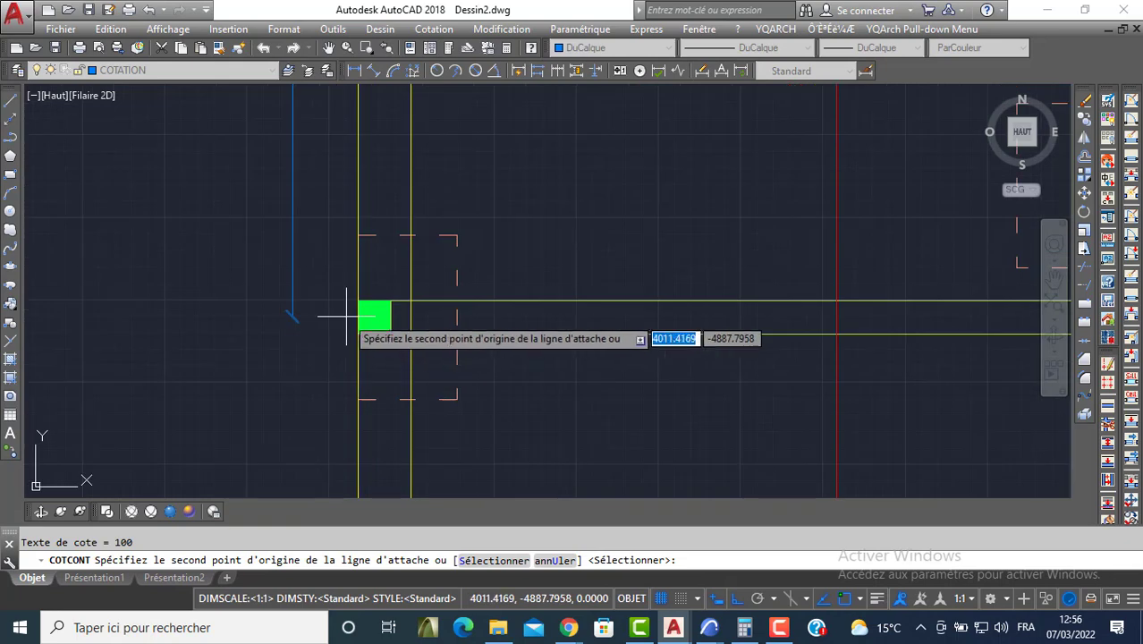
left_click(356, 318)
Continue the vertical chain to the lowest column on that edge, the adjacent corner, and the plan's lowest corner.
scroll(351, 325, "down", 5)
scroll(358, 329, "up", 6)
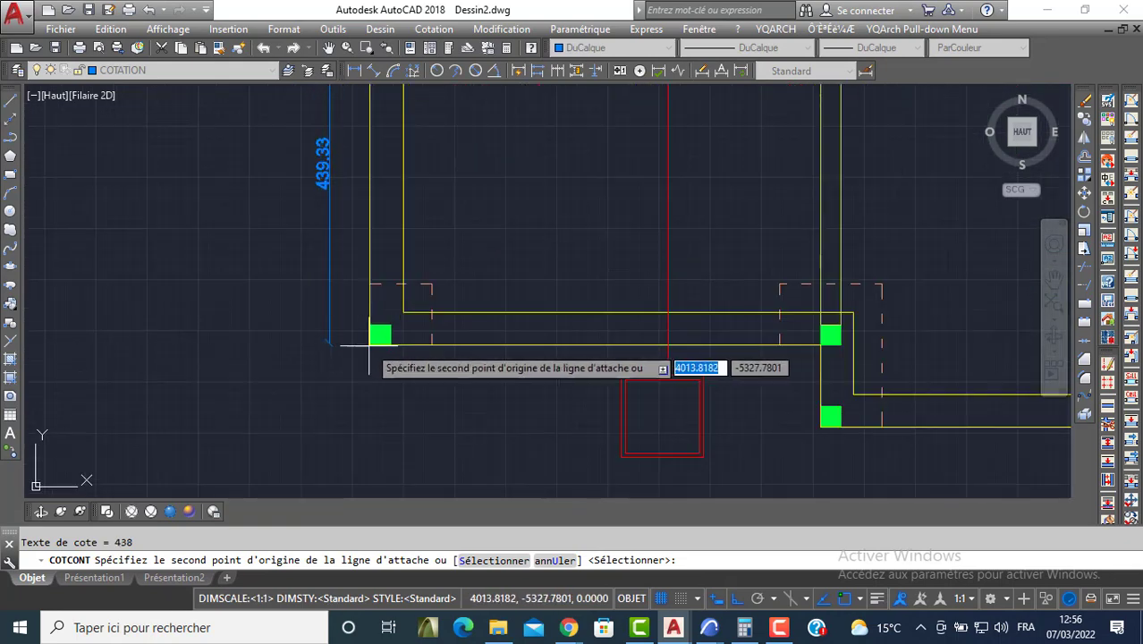
left_click(370, 344)
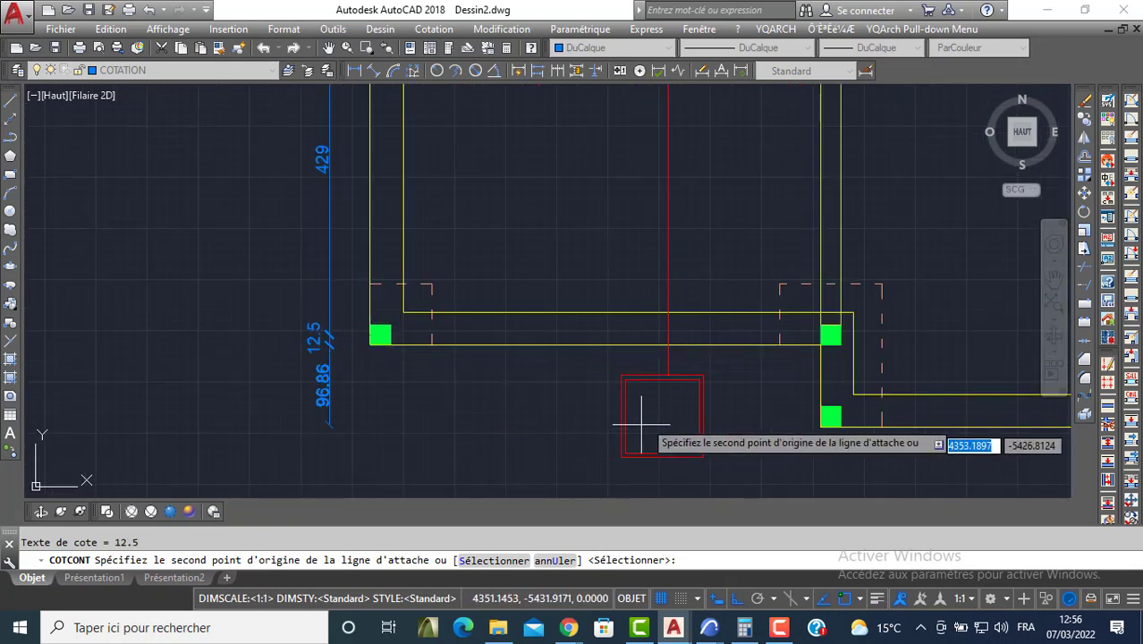
left_click(820, 427)
key("Return")
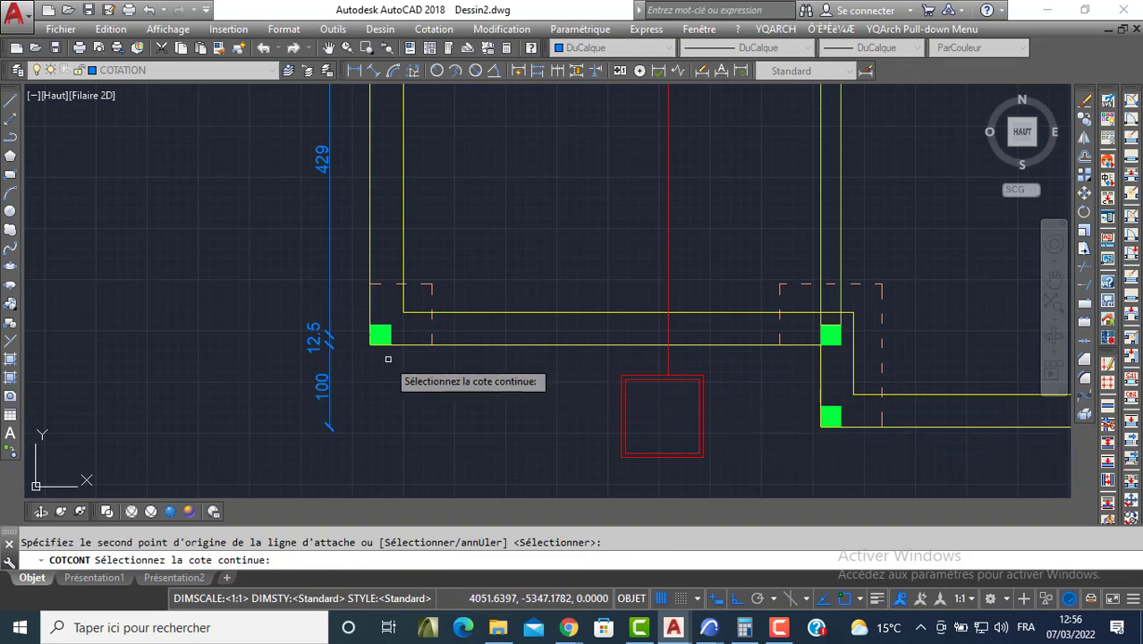
key("Return")
Move the text of the short 12.5 dimension at the vertical chain's upper end clear of the 100 text.
scroll(299, 338, "down", 6)
scroll(332, 228, "up", 6)
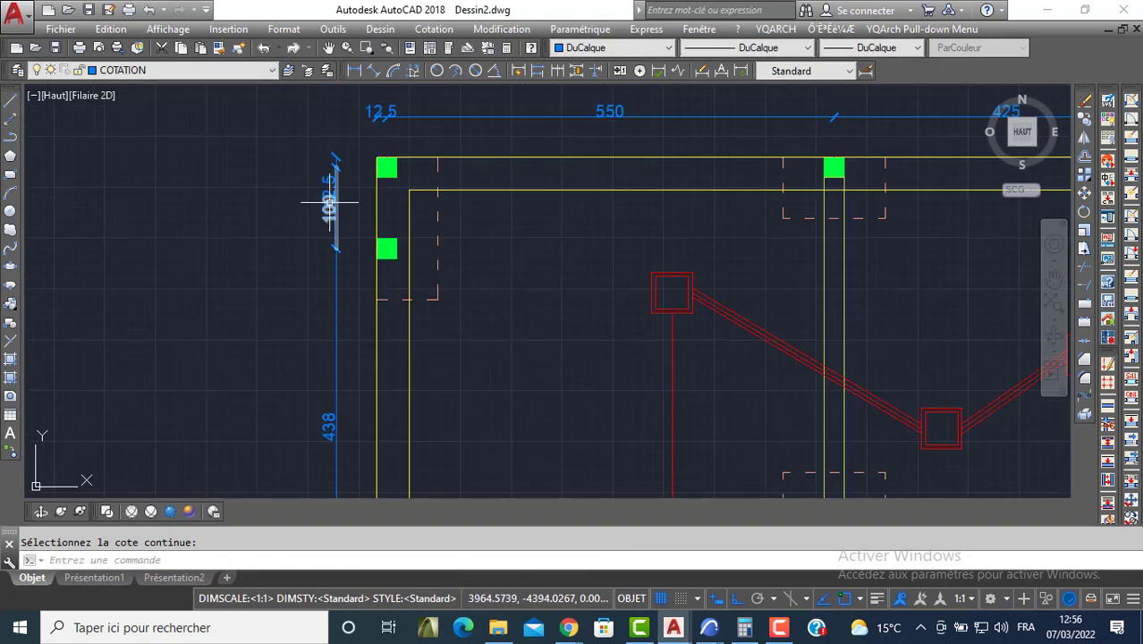
scroll(322, 202, "up", 3)
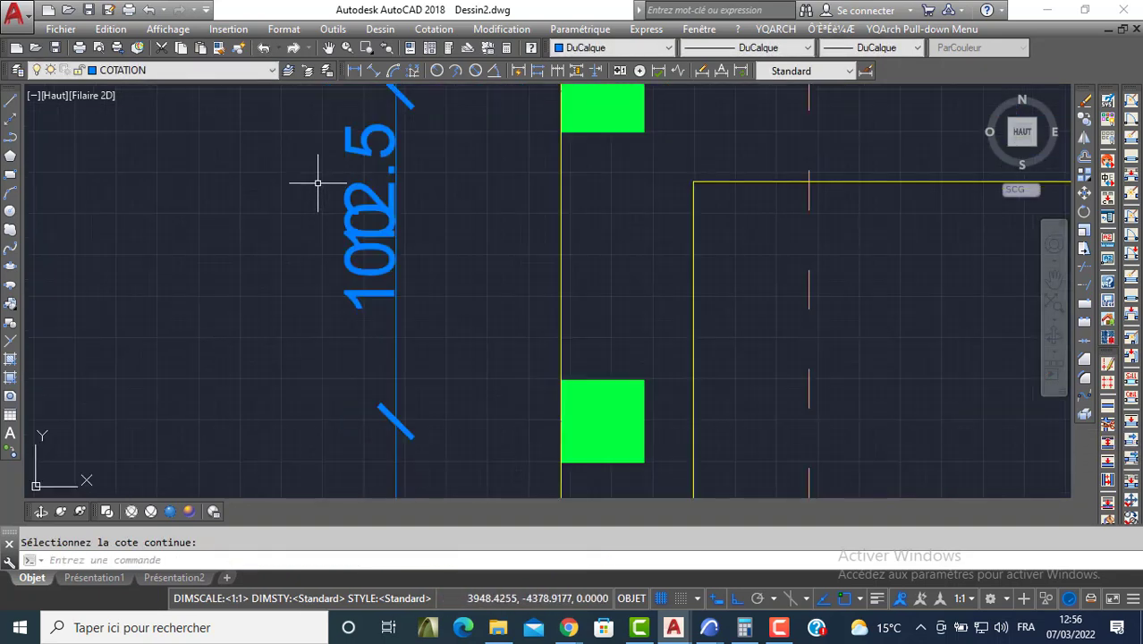
left_click(371, 186)
middle_click_drag(371, 98, 370, 229)
scroll(371, 238, "up", 3)
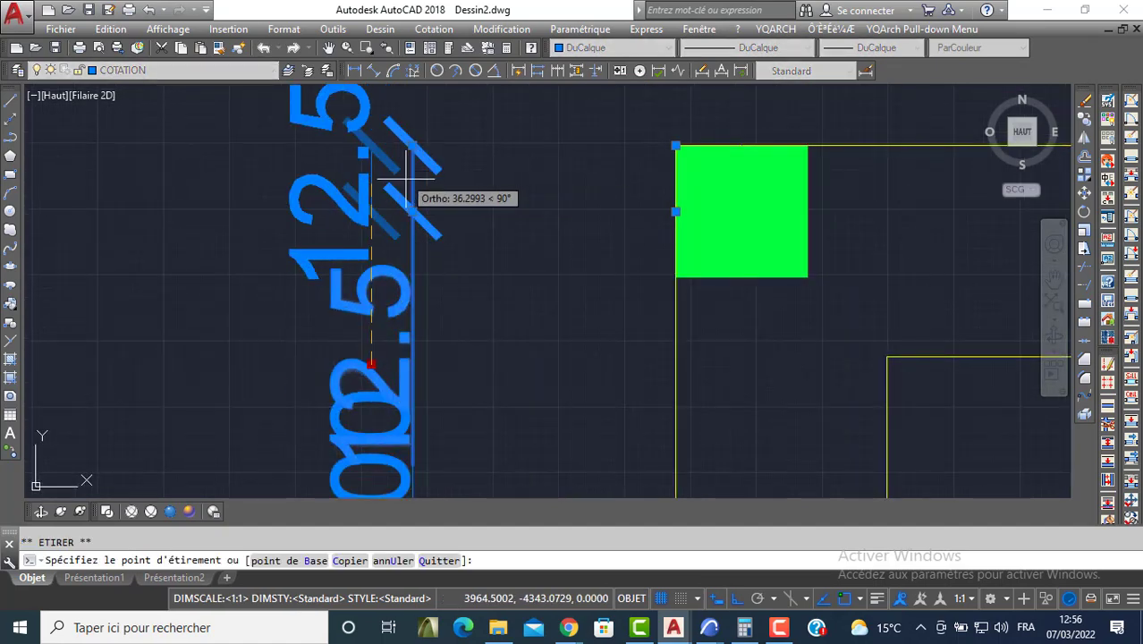
key("Escape")
scroll(396, 174, "down", 8)
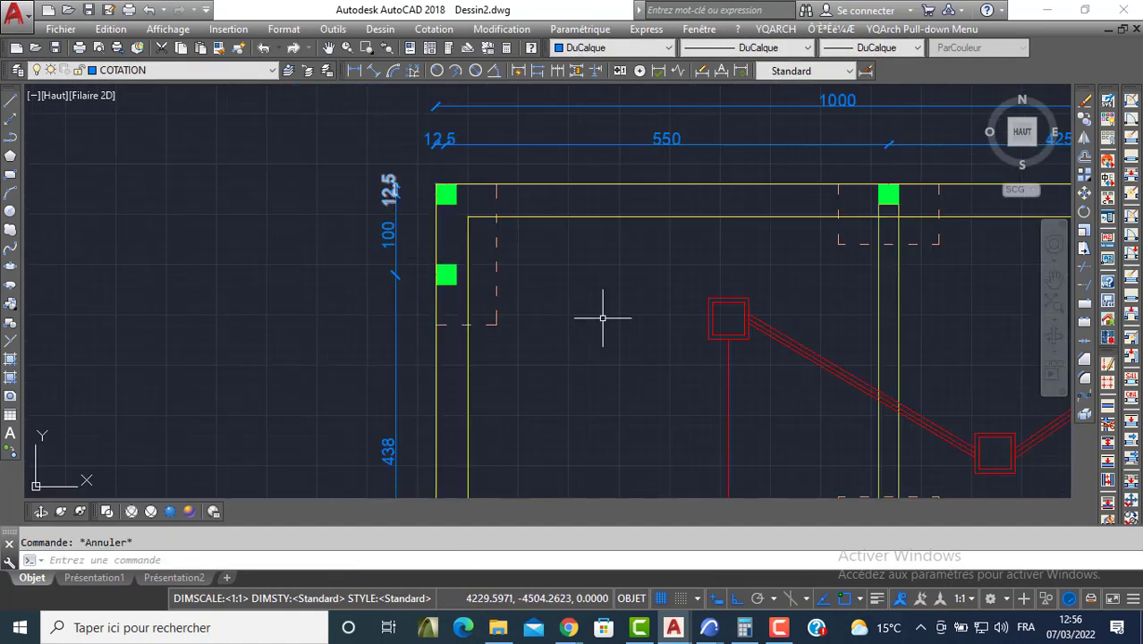
Turn off the CHAINAGES, LONGRINES, REGORAD, SEMELLES and COTATION layers so only the columns remain displayed.
middle_click_drag(651, 297, 544, 195)
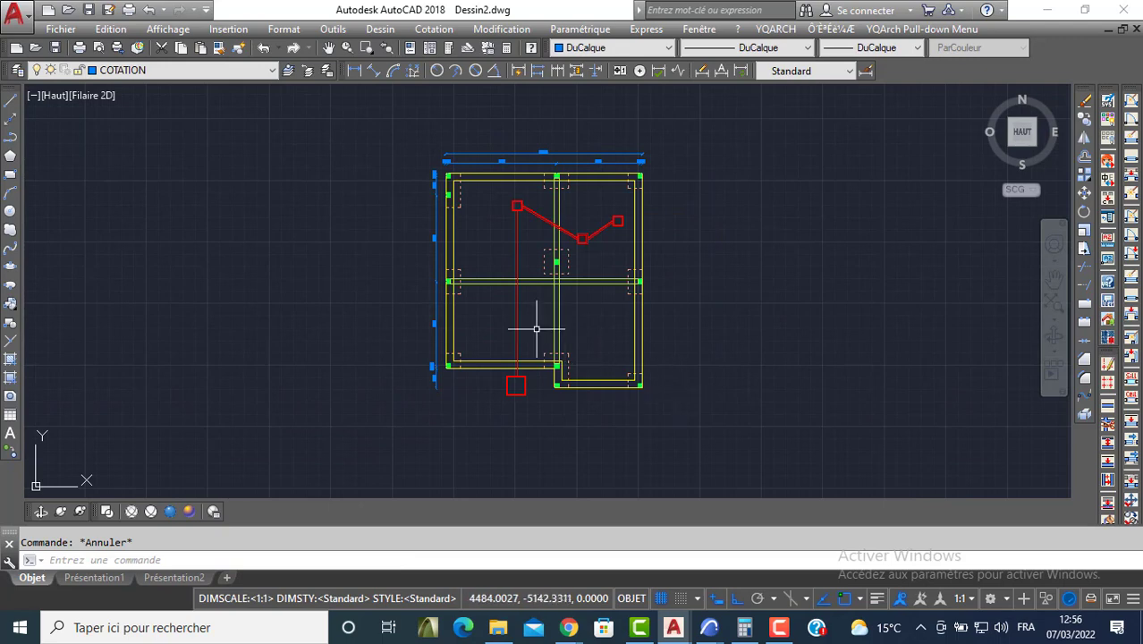
middle_click_drag(658, 307, 482, 241)
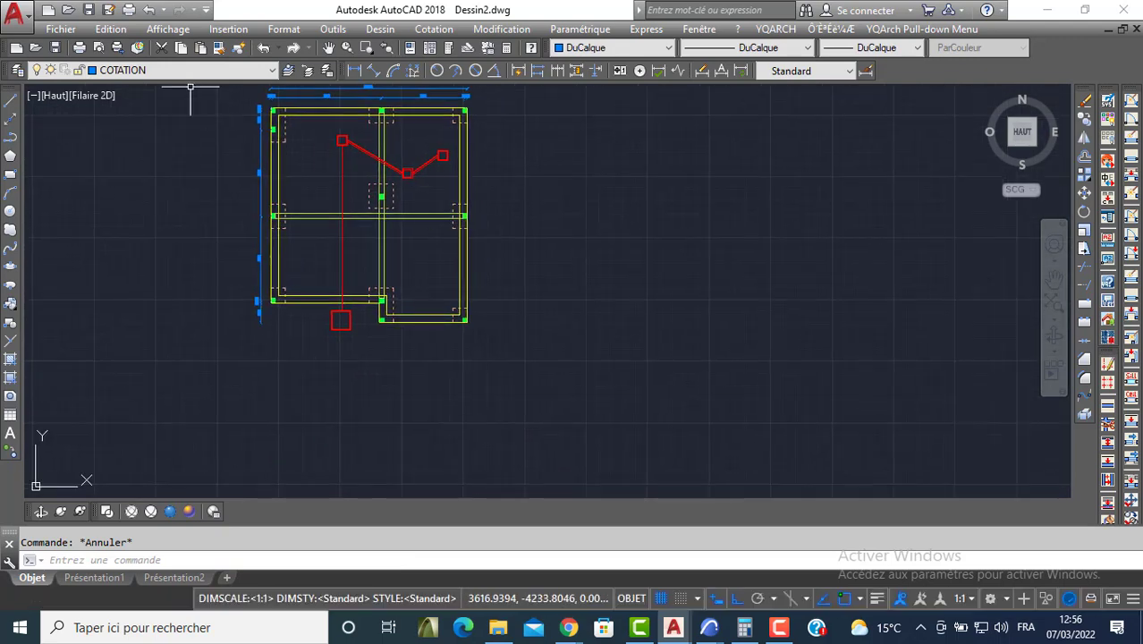
left_click(170, 70)
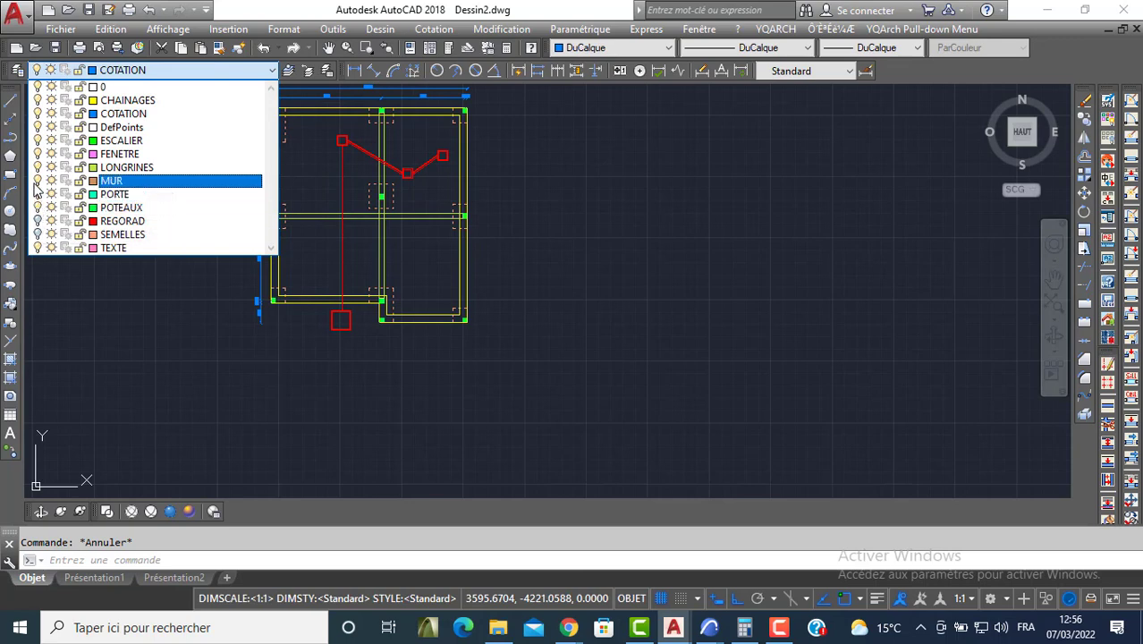
left_click(37, 101)
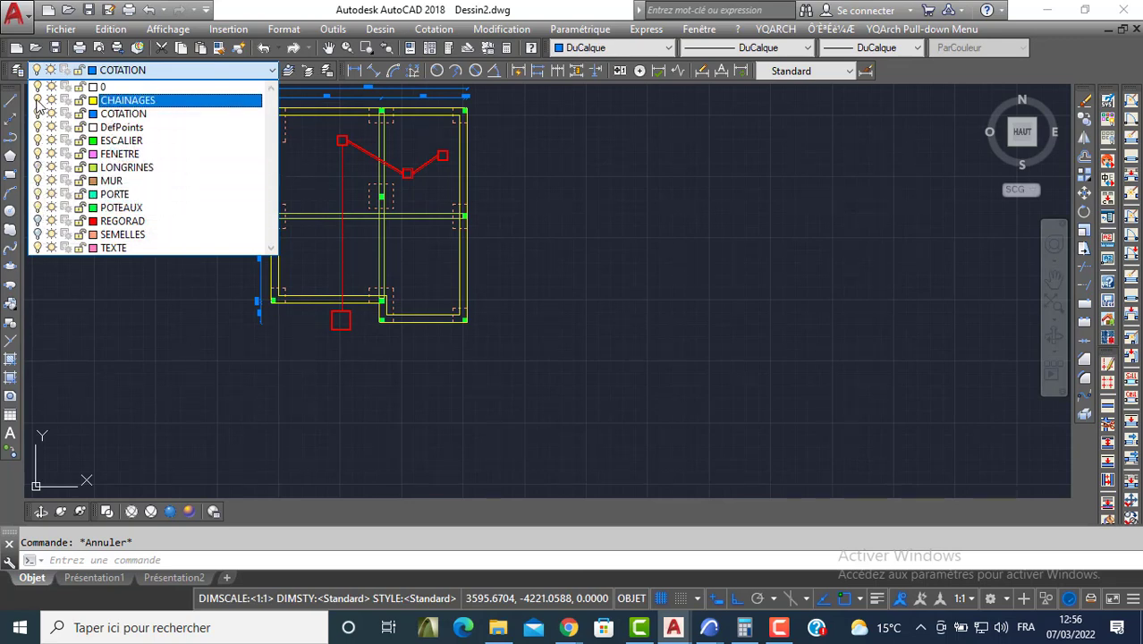
left_click(149, 303)
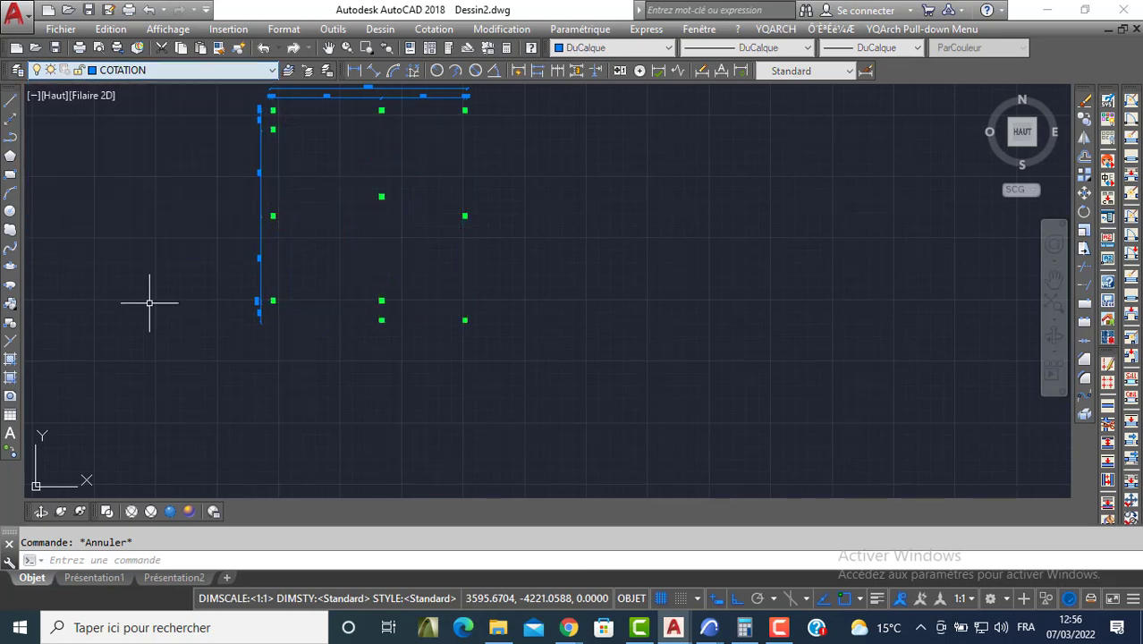
left_click(96, 71)
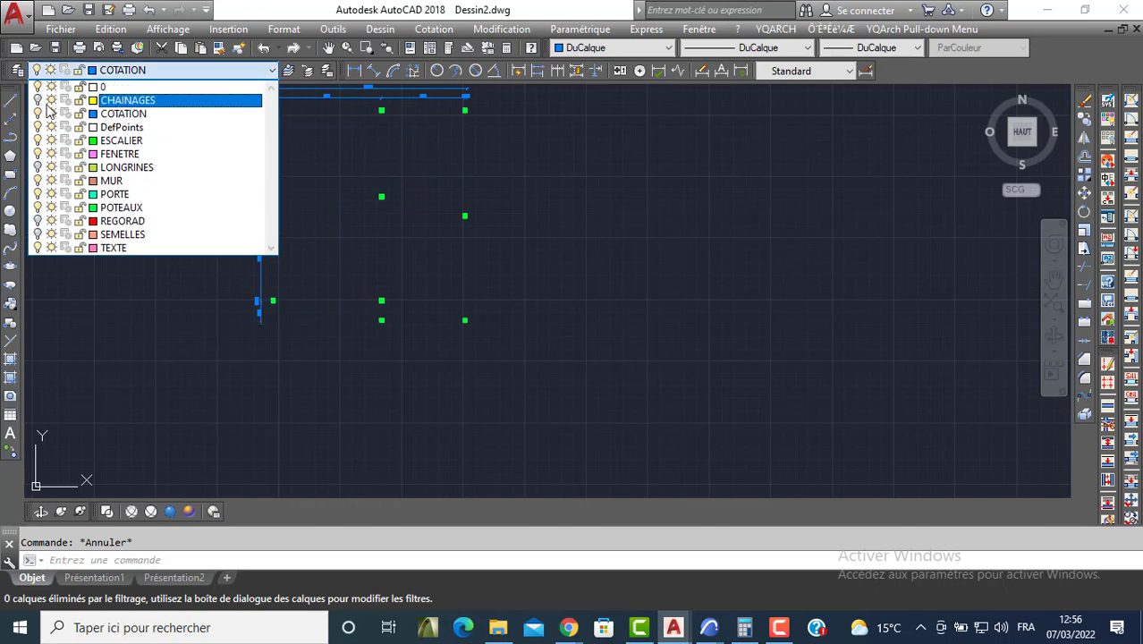
left_click(78, 310)
left_click(629, 351)
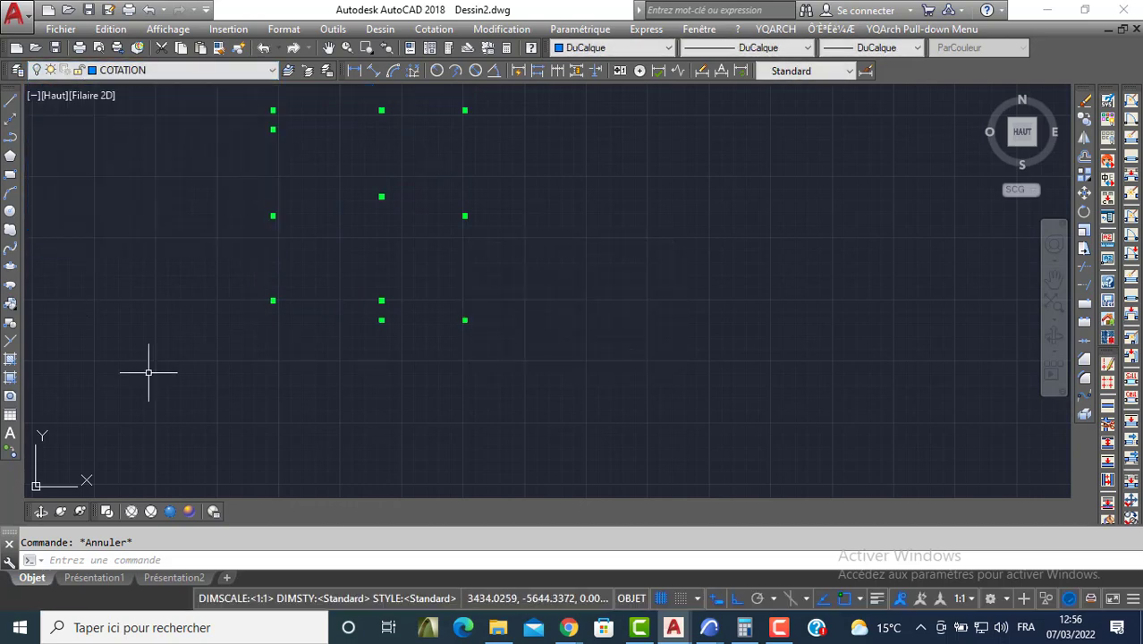
left_click(10, 436)
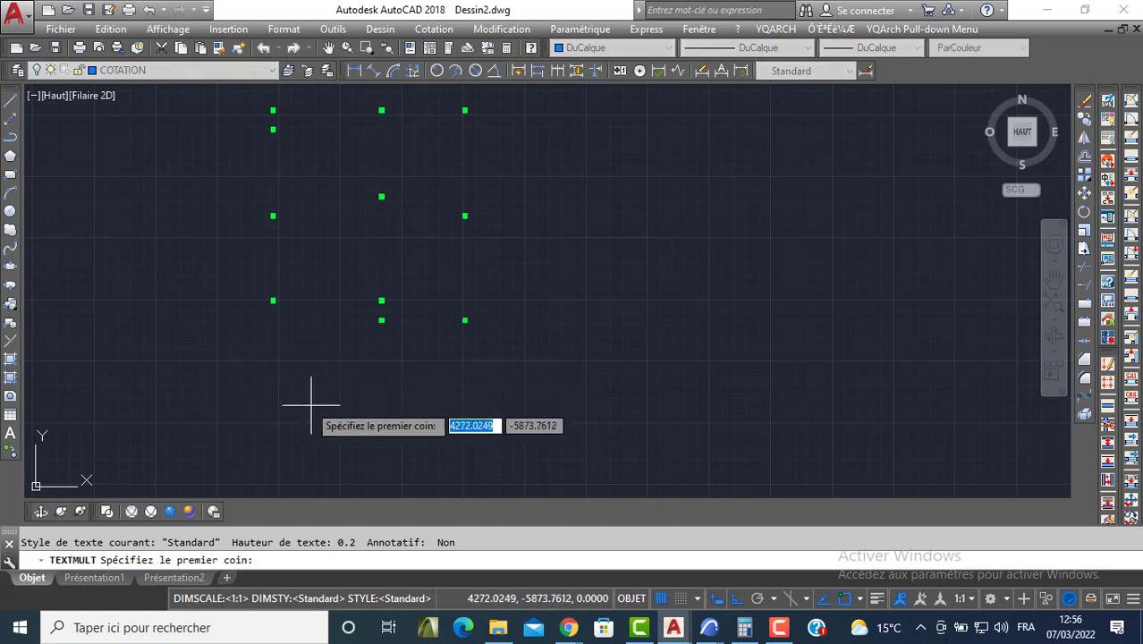
left_click(321, 390)
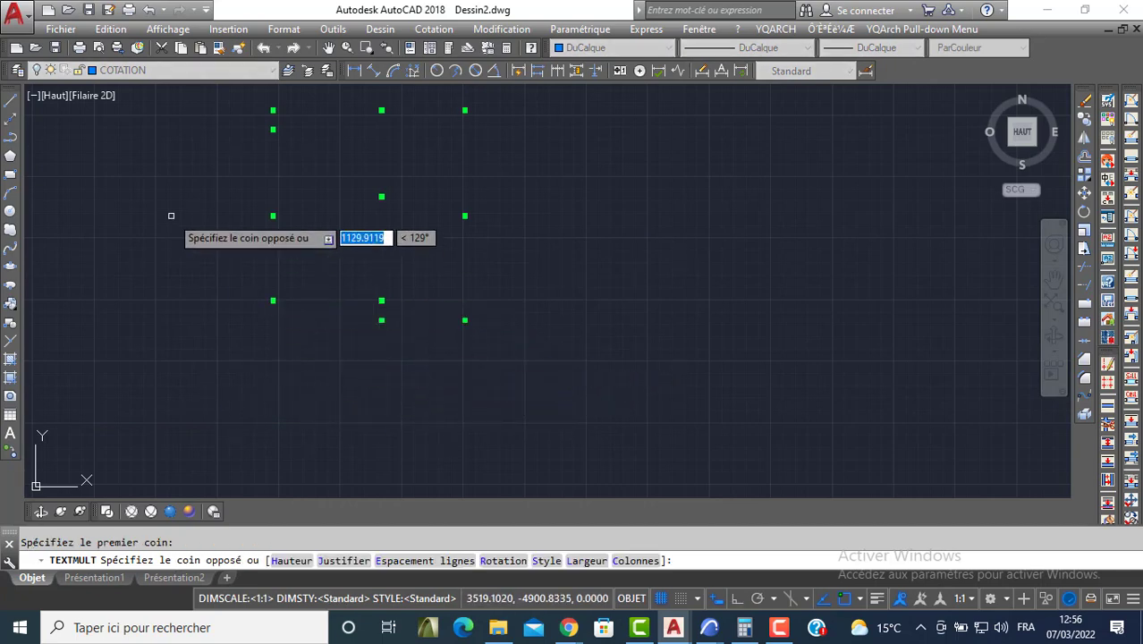
key("Escape")
Make TEXTE the current layer and add the multiline text "PLAN FONDATION" with height 30 below the columns.
left_click(126, 75)
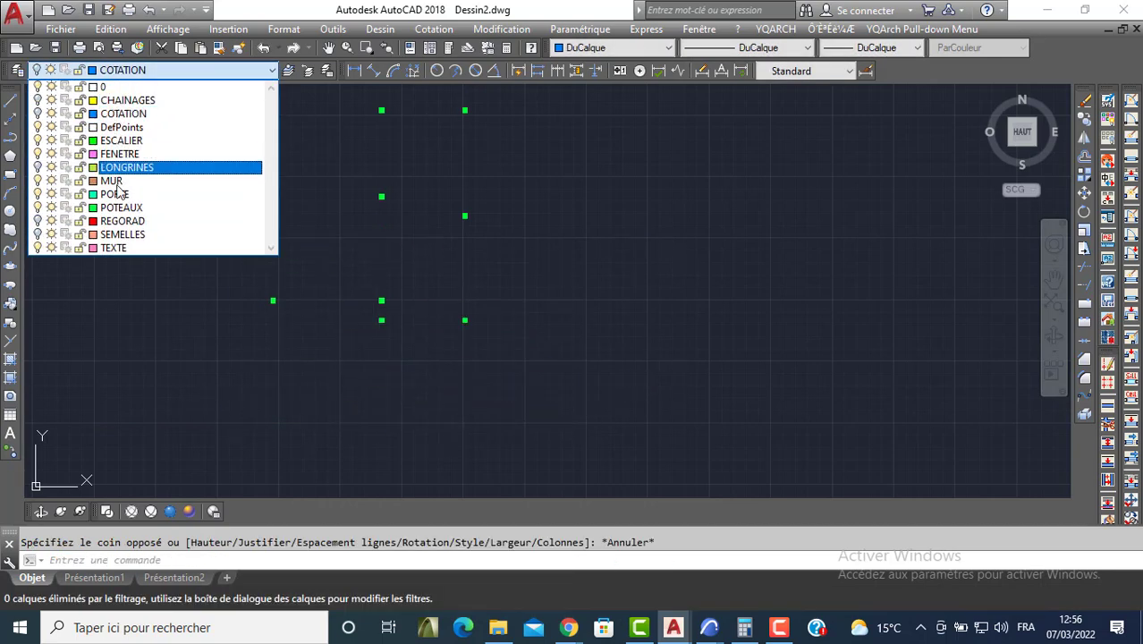
left_click(135, 248)
key("Return")
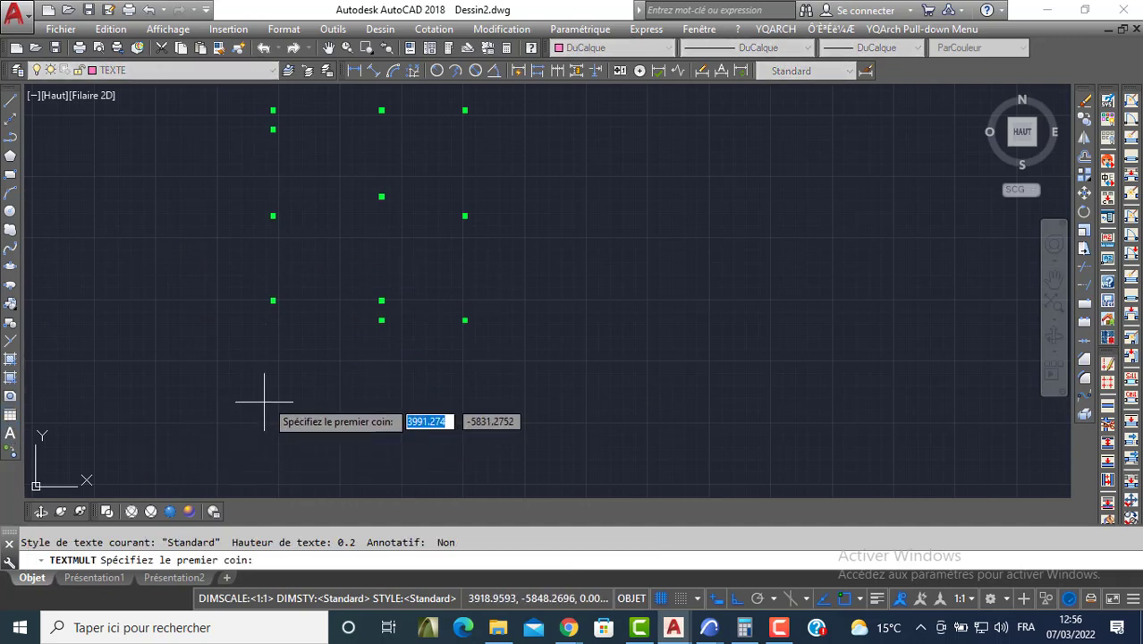
left_click(270, 372)
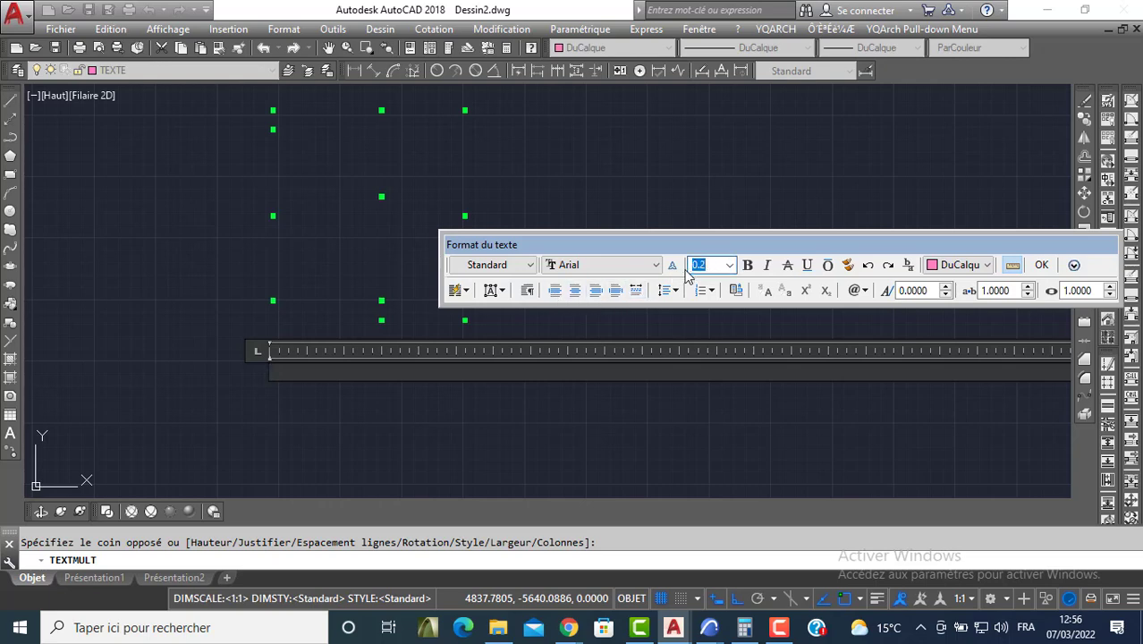
key("Return")
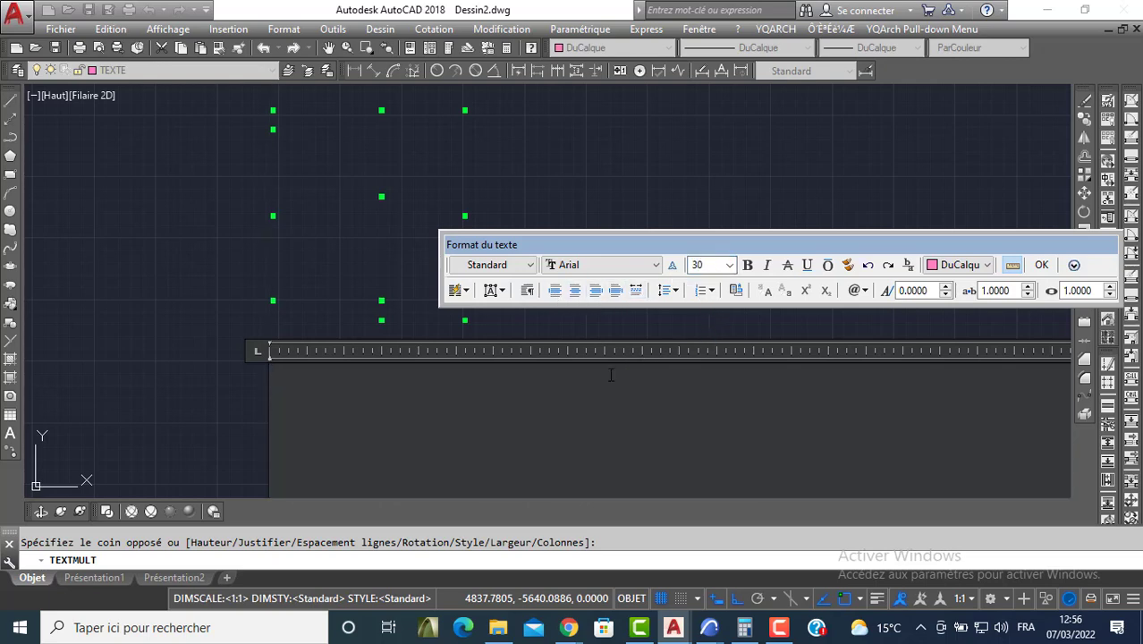
type("PLAN DU SO")
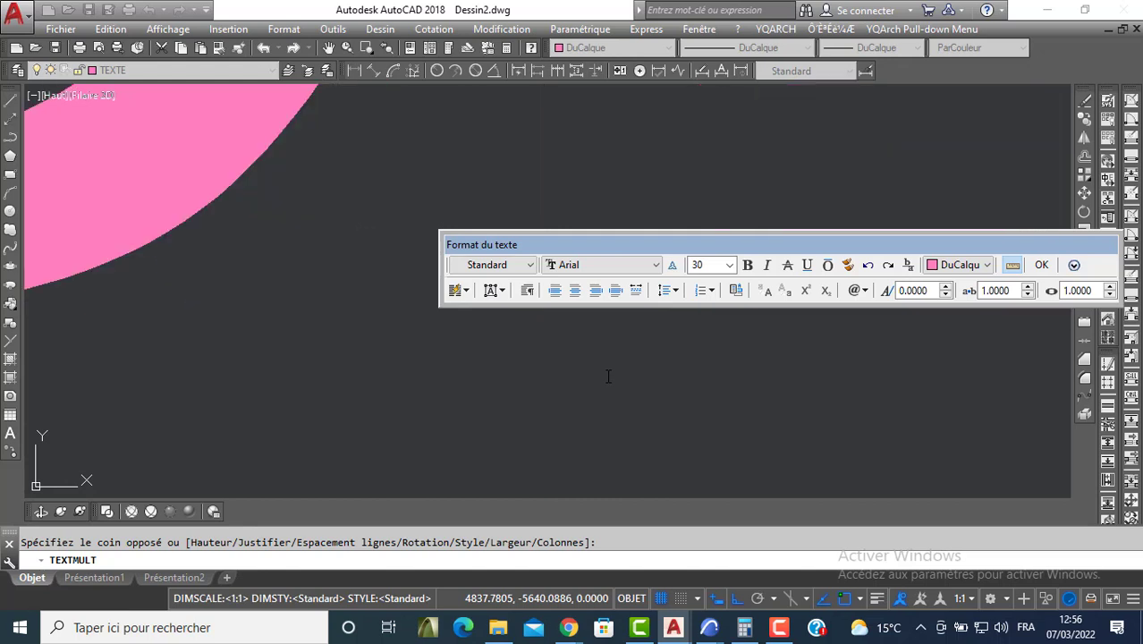
type("ATION")
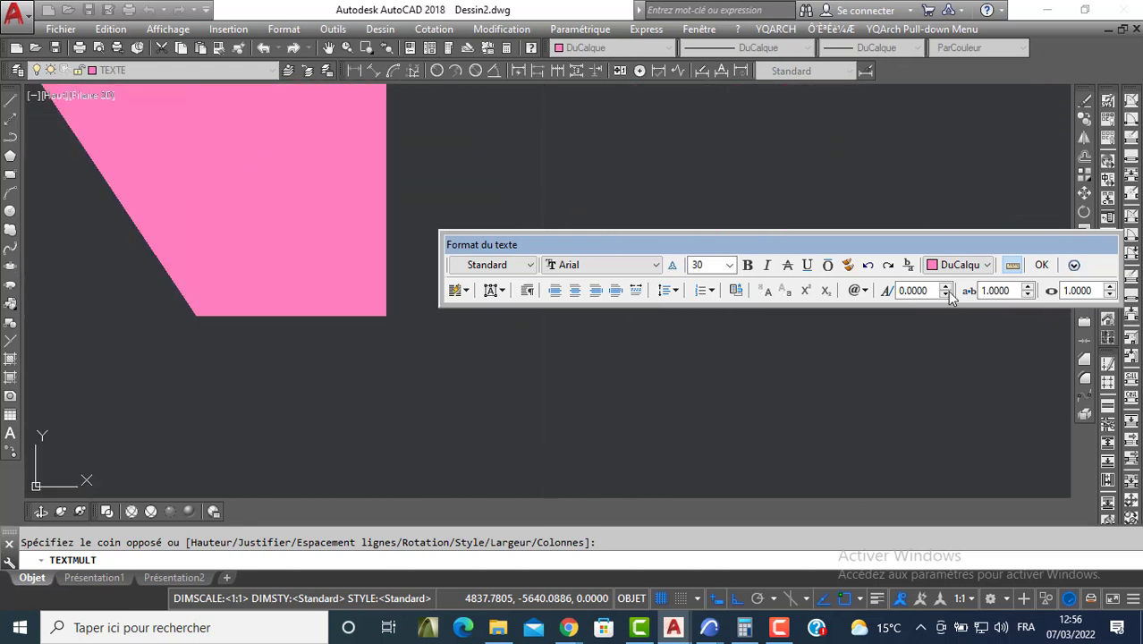
left_click(1041, 264)
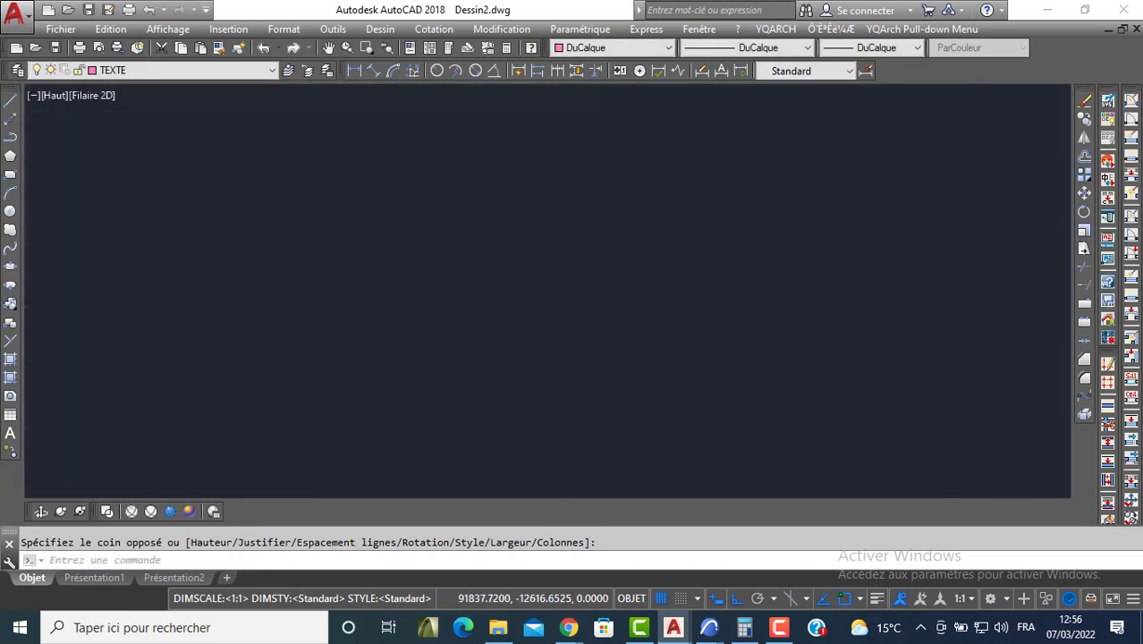
Move the PLAN FONDATION title so it sits roughly centred beneath the lowest columns.
scroll(548, 273, "down", 6)
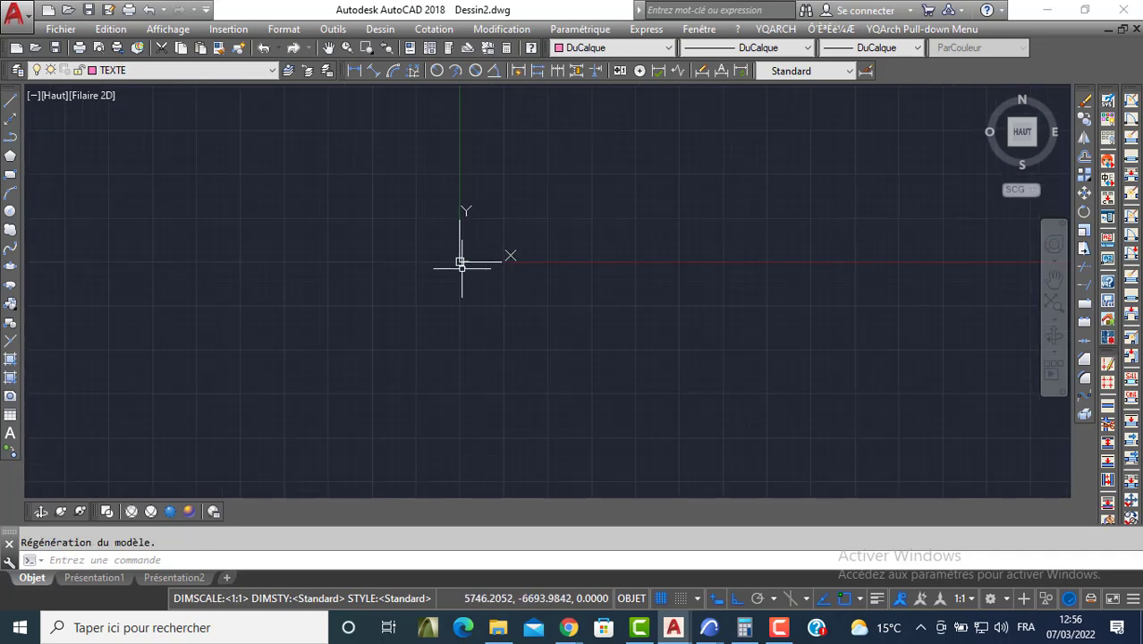
scroll(489, 196, "up", 5)
mouse_move(498, 161)
middle_mouse_down()
mouse_move(485, 248)
mouse_move(438, 351)
middle_mouse_up()
middle_click_drag(424, 248, 388, 363)
scroll(420, 334, "down", 4)
middle_click_drag(431, 309, 415, 348)
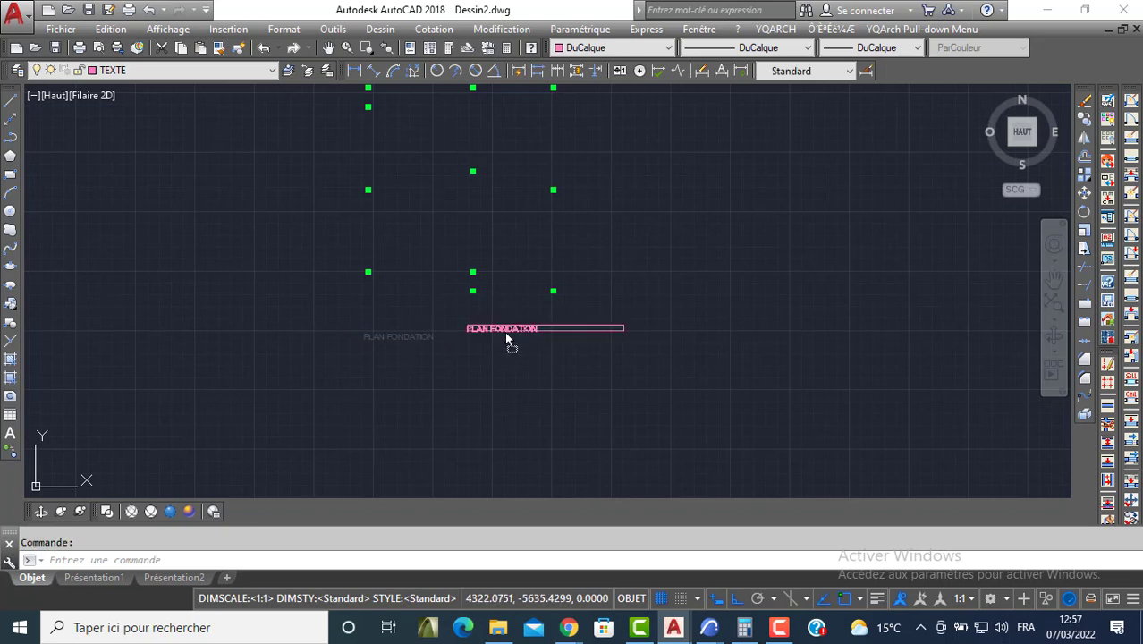
scroll(474, 328, "up", 5)
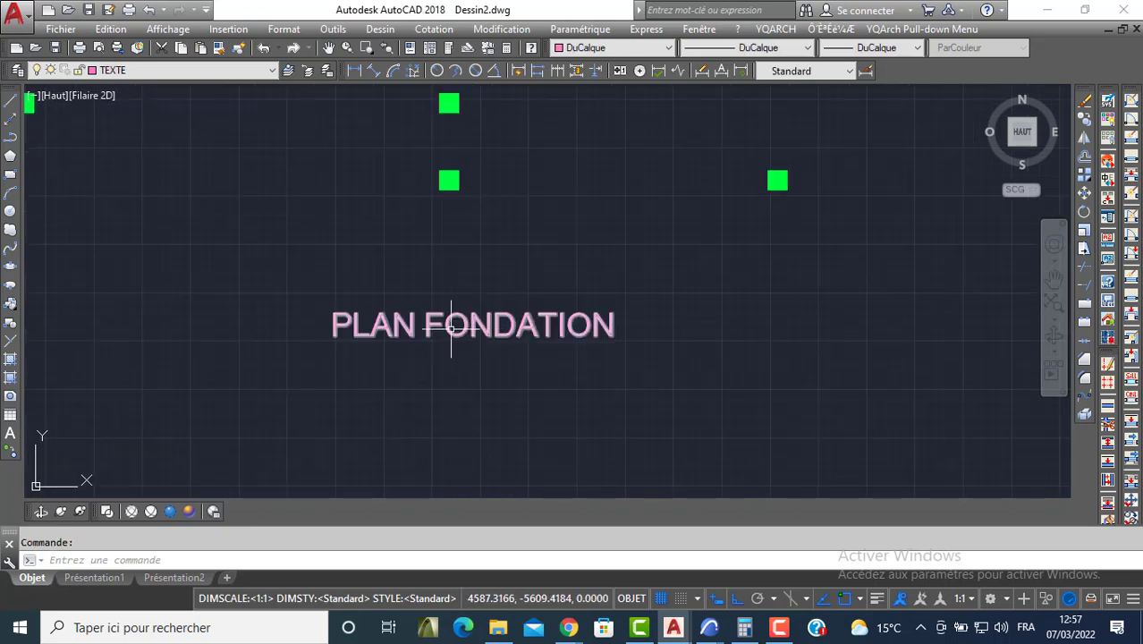
left_click(434, 331)
left_click_drag(428, 325, 394, 300)
Set the text height of the whole PLAN FONDATION title to 40.
double_click(572, 298)
left_click_drag(577, 300, 410, 304)
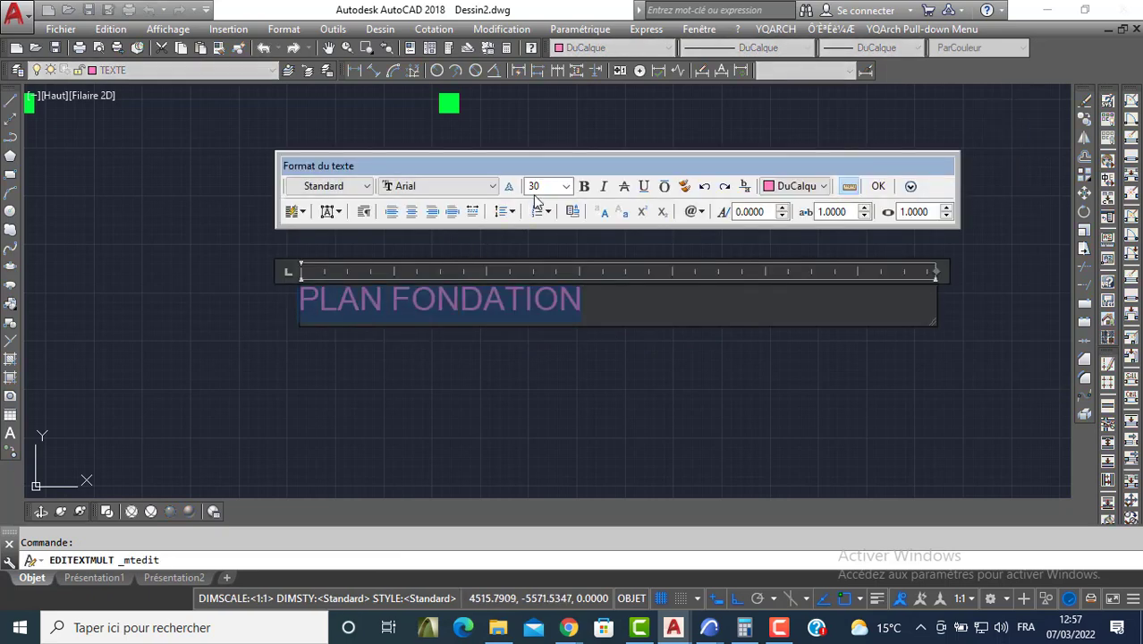
type("40")
key("Return")
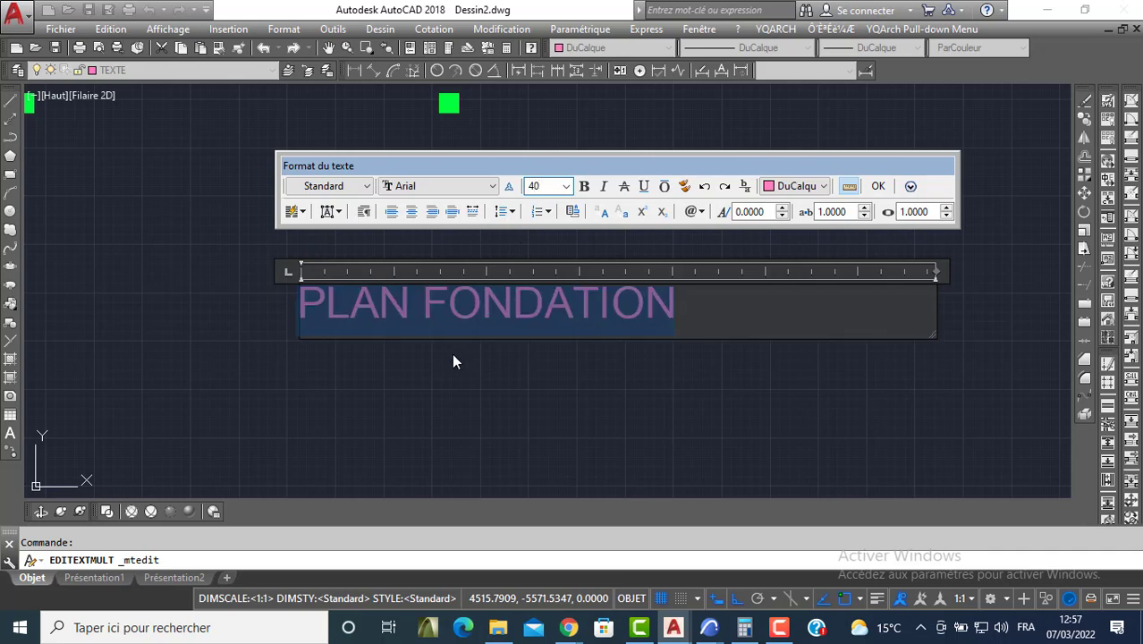
left_click(407, 369)
Copy all the foundation plan columns horizontally into the empty area to the right, leaving out the title.
scroll(438, 323, "down", 5)
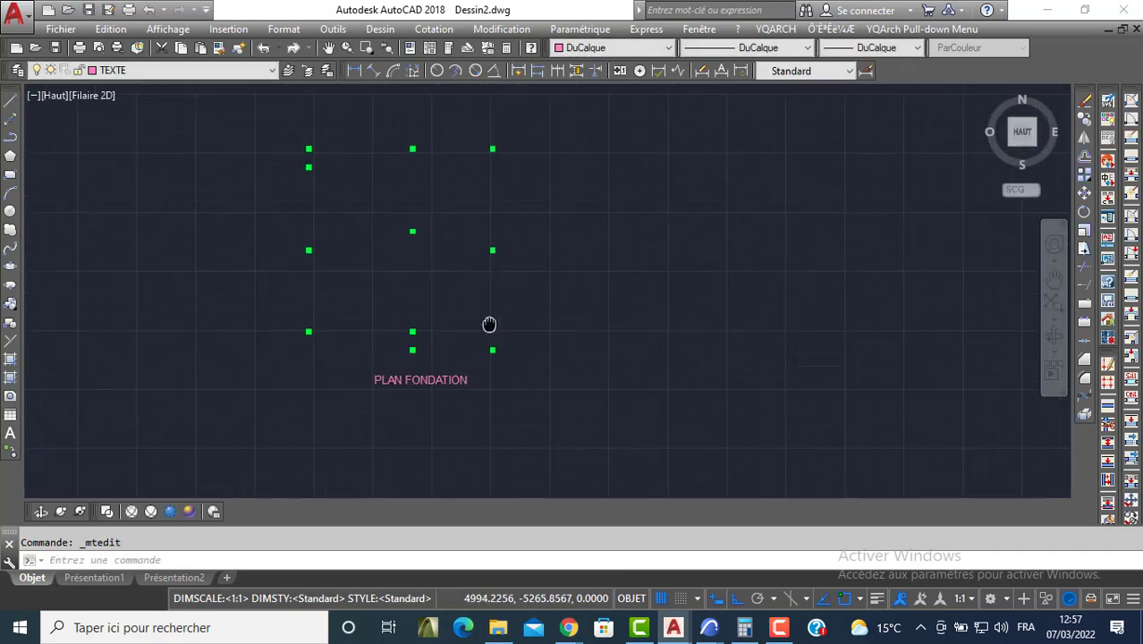
left_click(281, 134)
left_click(523, 361)
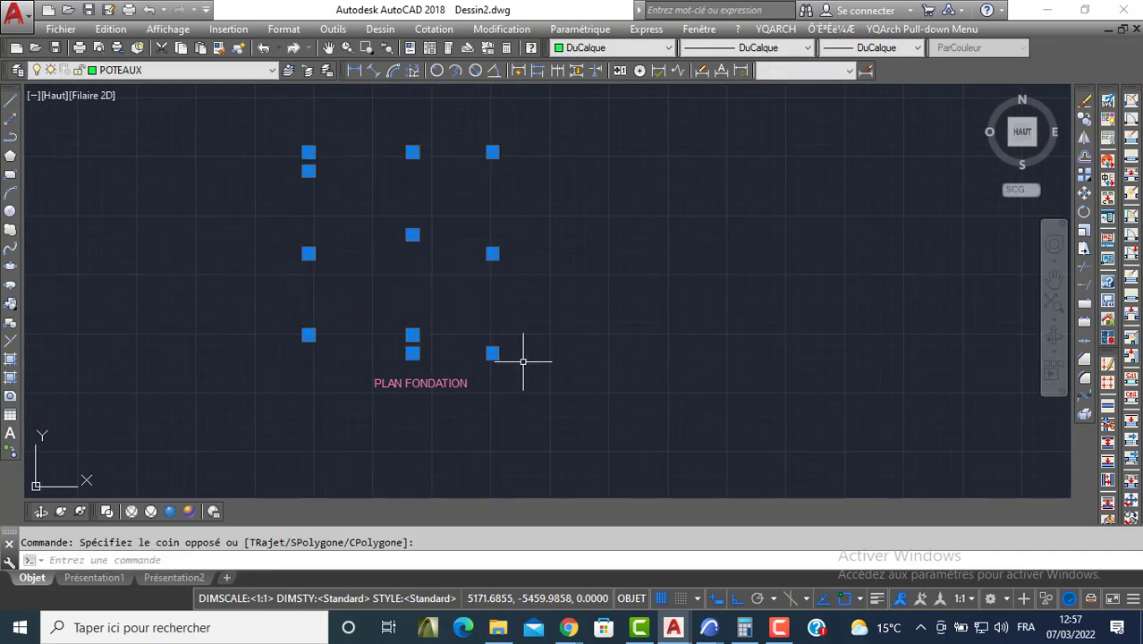
type("CP")
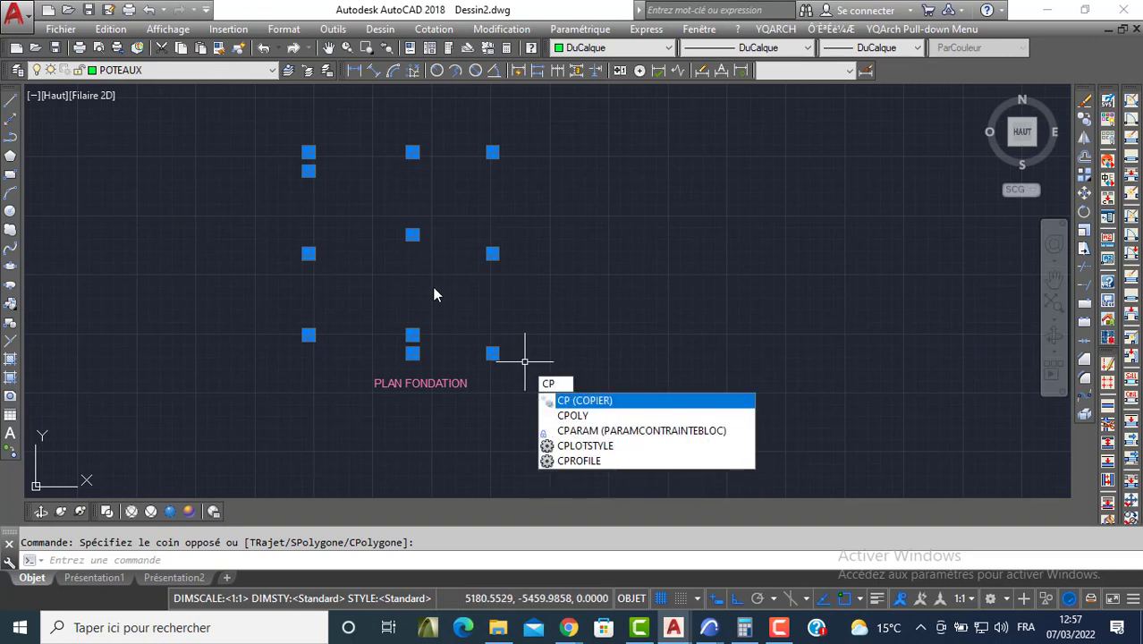
key("Return")
left_click(412, 270)
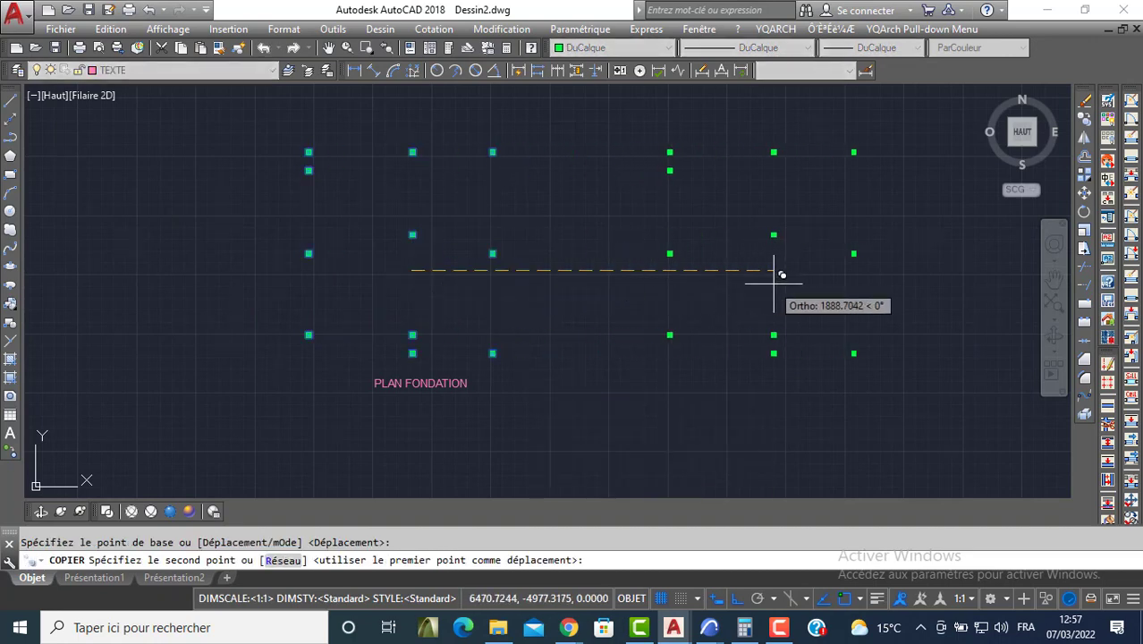
left_click(779, 272)
key("Return")
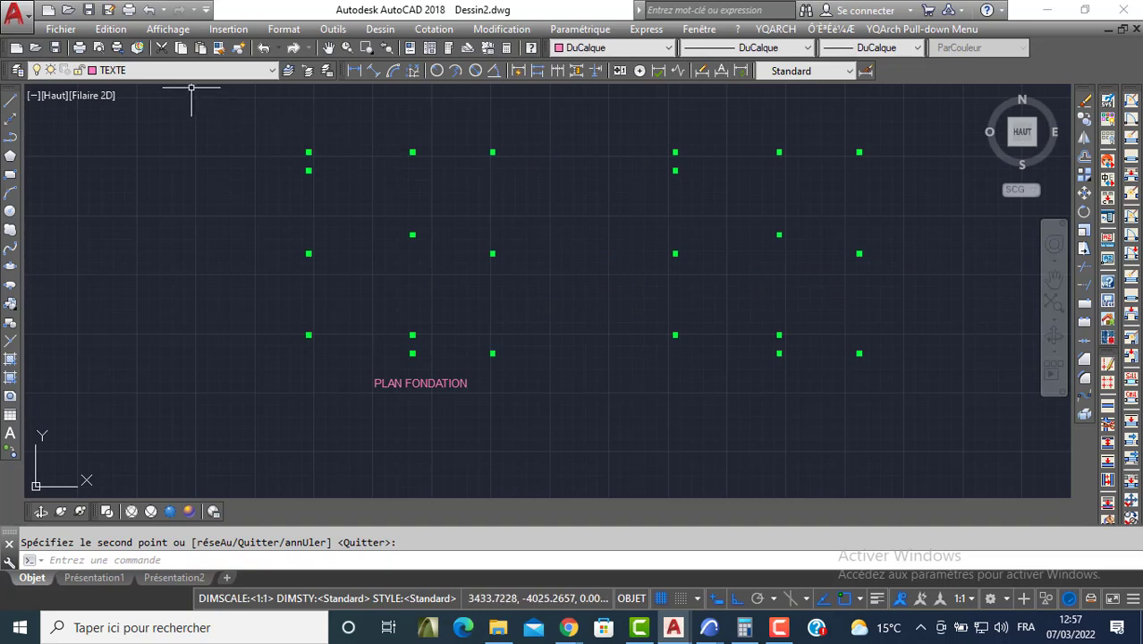
Turn the CHAINAGES, COTATION, LONGRINES, REGORAD and SEMELLES layers back on.
left_click(165, 69)
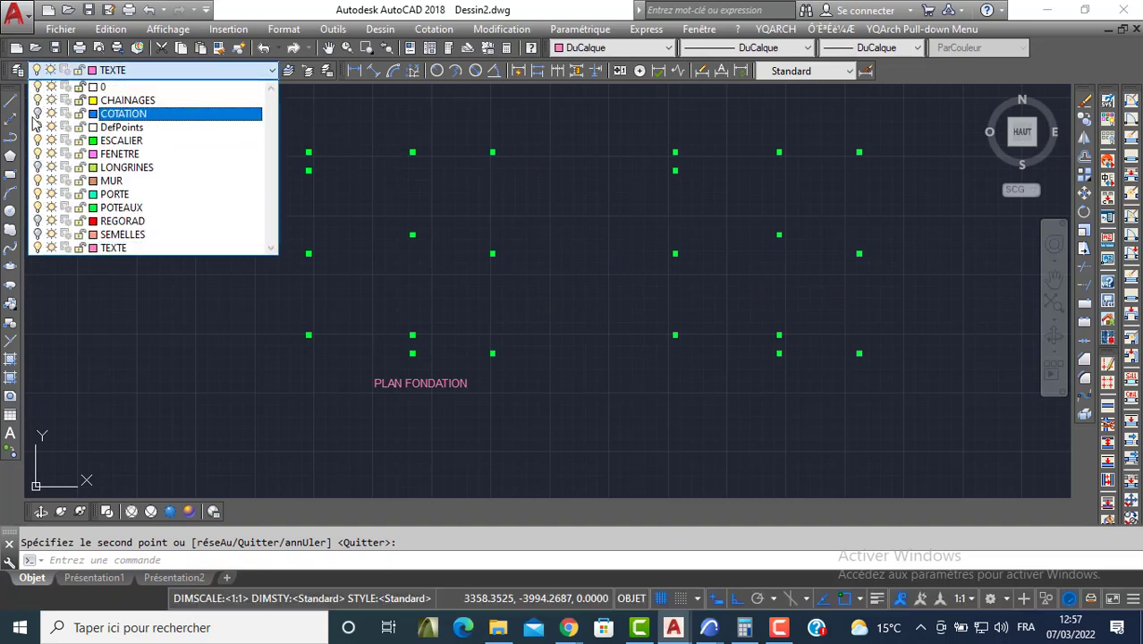
left_click(38, 236)
left_click(157, 315)
middle_click_drag(723, 293, 472, 284)
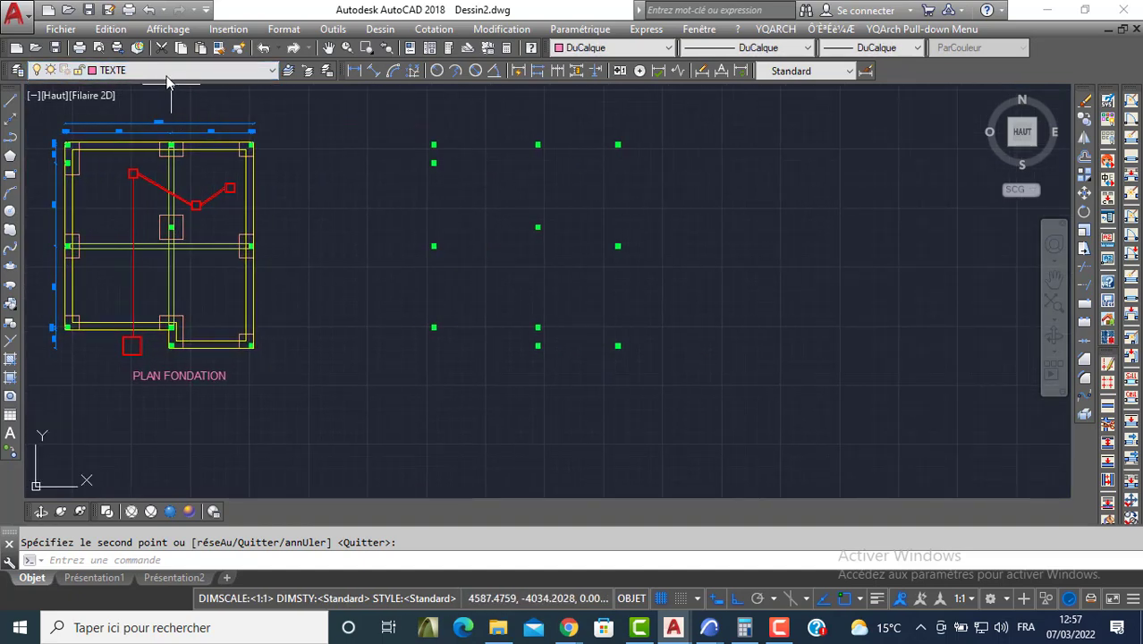
Make MUR the current layer and run a polyline from the copied top-right column's outer corner along the top and down the left side.
left_click(161, 71)
left_click(127, 182)
left_click(9, 137)
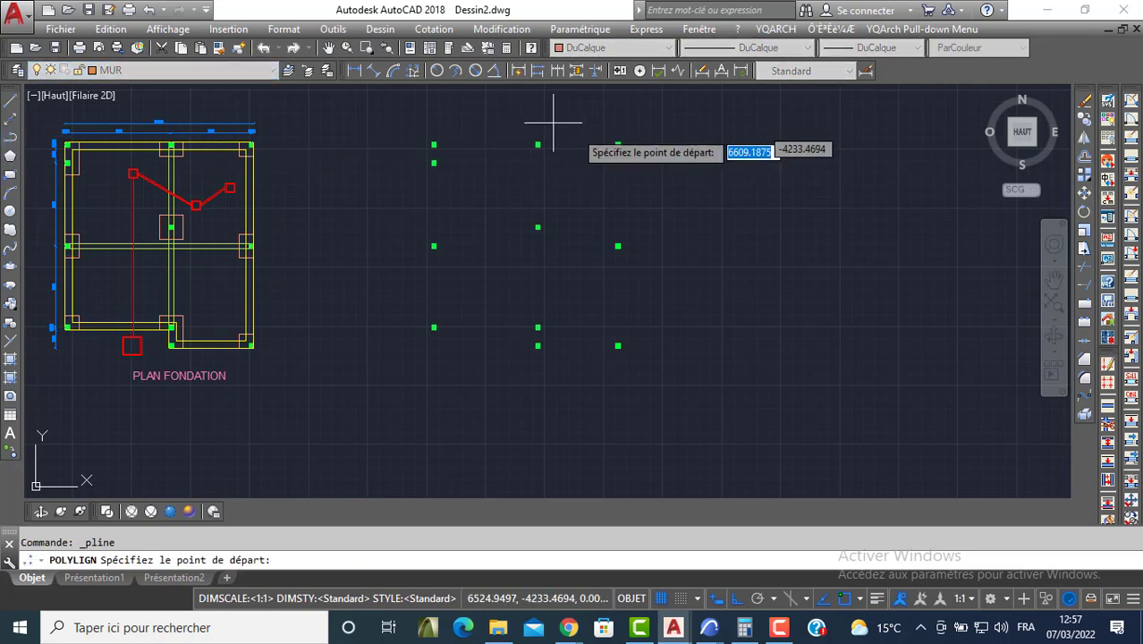
scroll(598, 136, "up", 4)
left_click(658, 153)
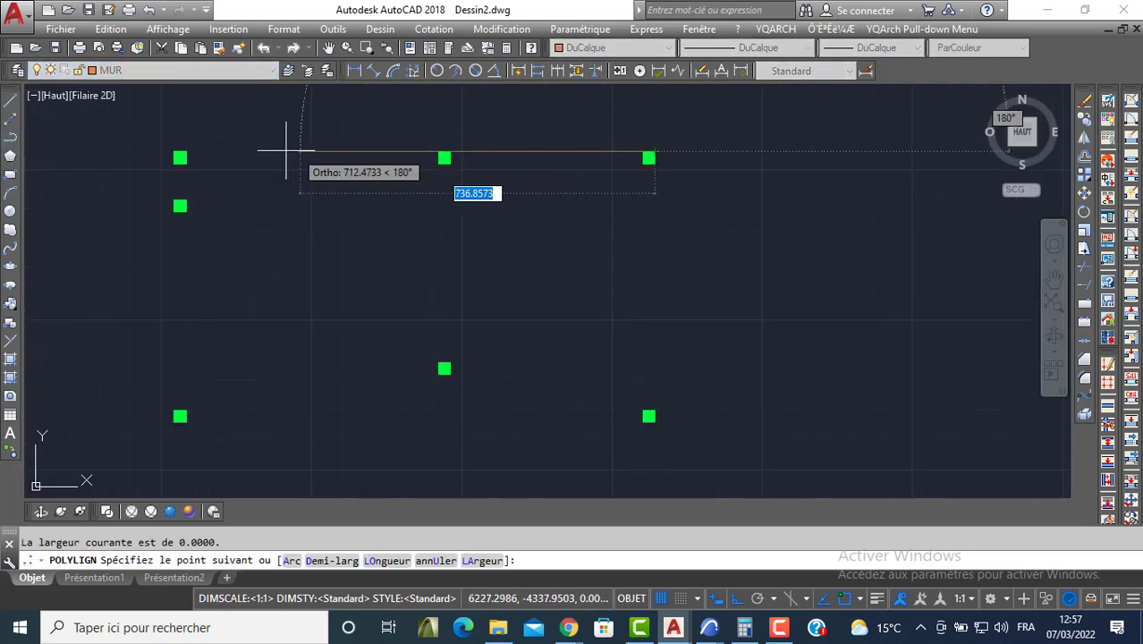
scroll(187, 344, "down", 4)
middle_click_drag(187, 340, 201, 265)
scroll(186, 385, "up", 4)
left_click(199, 390)
Continue the outer wall polyline along the bottom columns with a 100 downward jog at the middle, then up the right side to its start.
left_click(482, 387)
type("100")
key("Return")
left_click(700, 437)
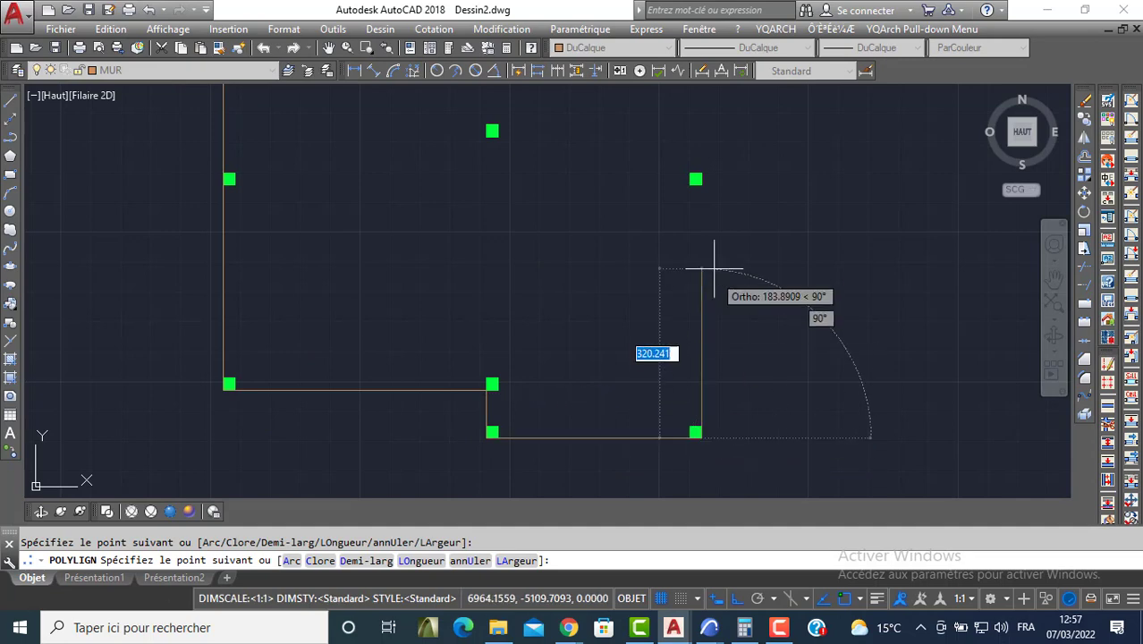
scroll(724, 413, "down", 5)
scroll(739, 212, "up", 4)
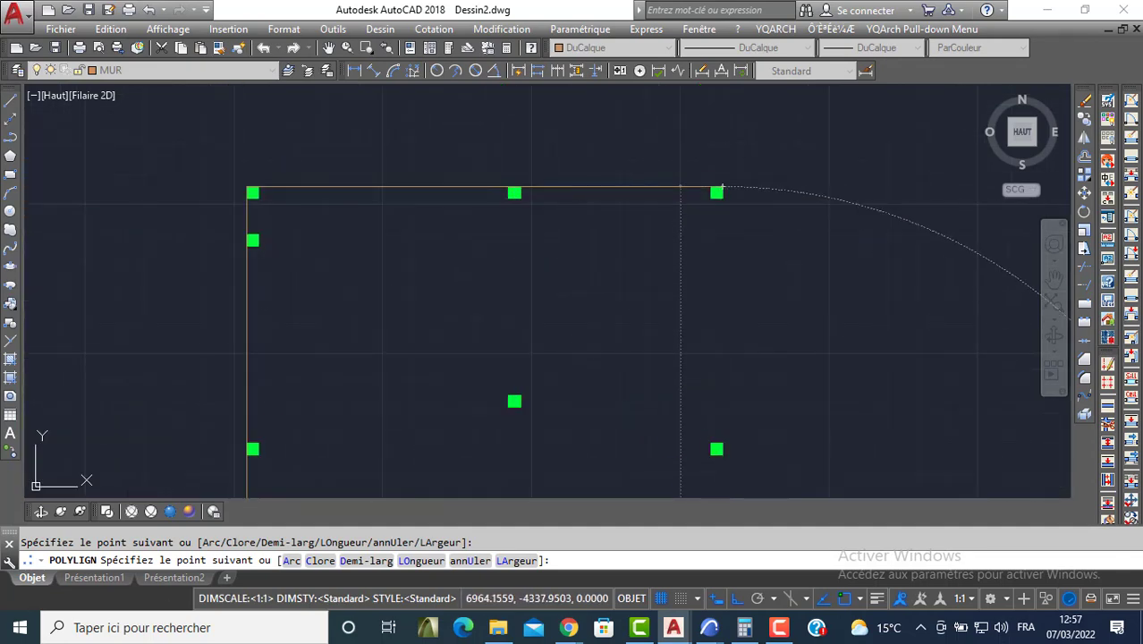
left_click(726, 189)
key("Return")
Offset the outer wall polyline 25 inward to form the inner wall face.
type("DEC")
key("Return")
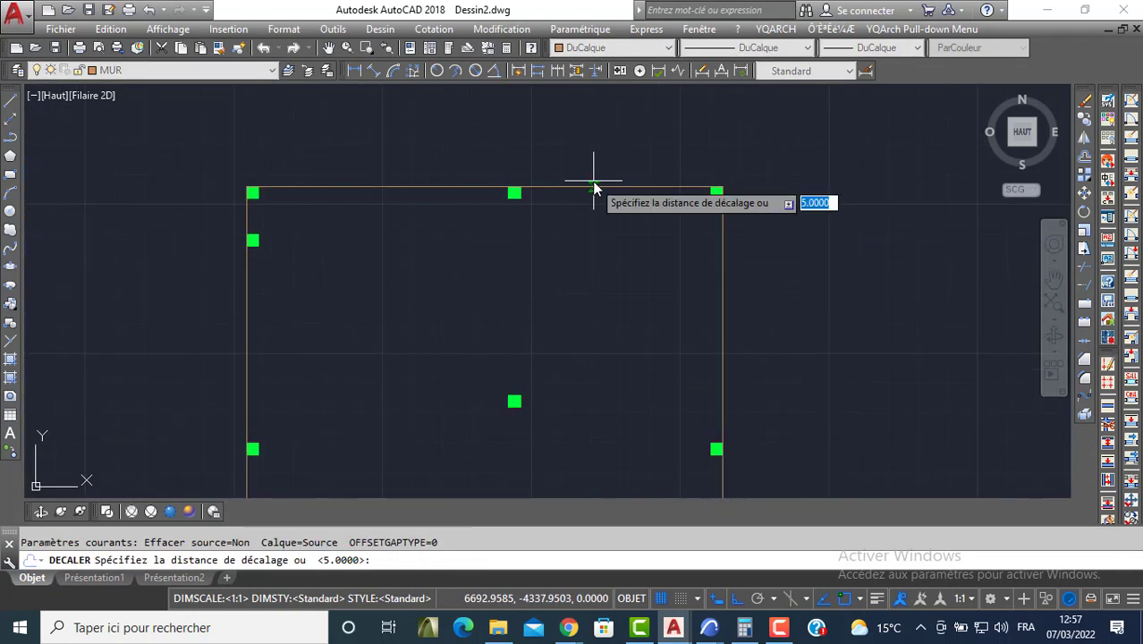
type("25")
key("Return")
left_click(590, 185)
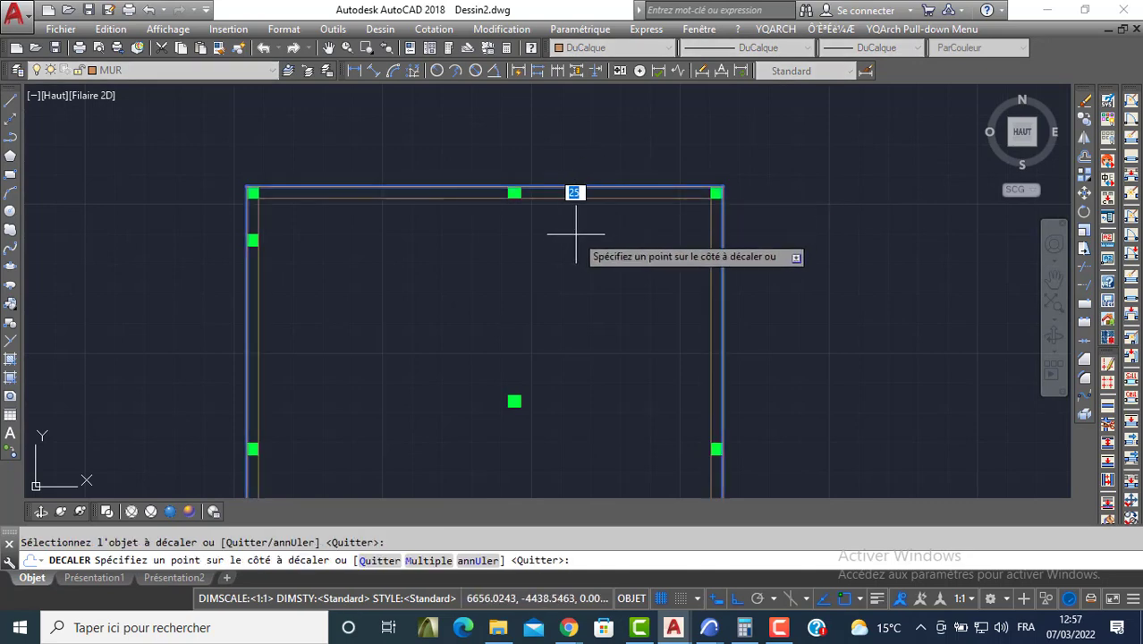
left_click(577, 234)
key("Return")
Draw a 10-wide vertical partition with lines between the top-middle column and the column below it.
scroll(572, 238, "down", 2)
middle_click_drag(592, 271, 538, 232)
type("L")
key("Return")
scroll(492, 177, "up", 2)
left_click(475, 168)
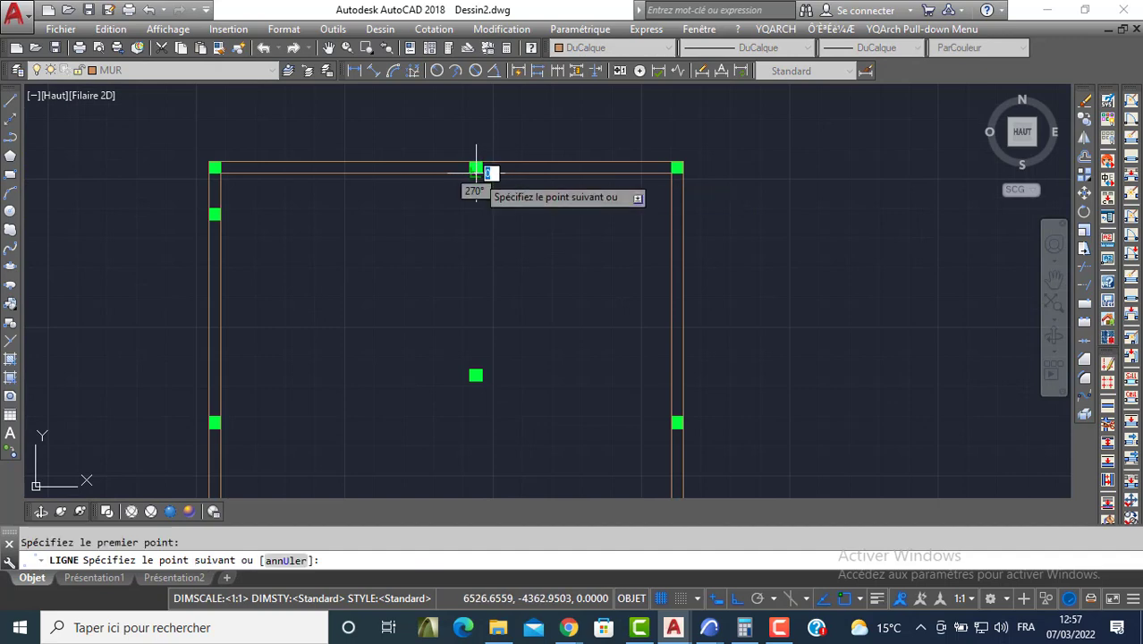
key("Escape")
key("Return")
left_click(477, 169)
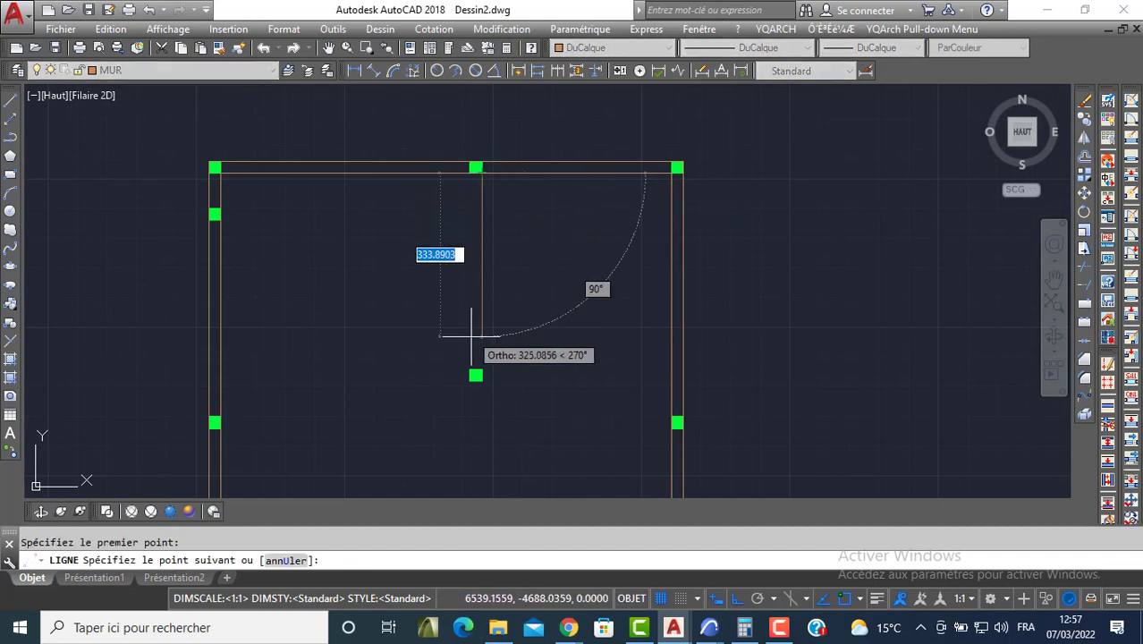
left_click(481, 370)
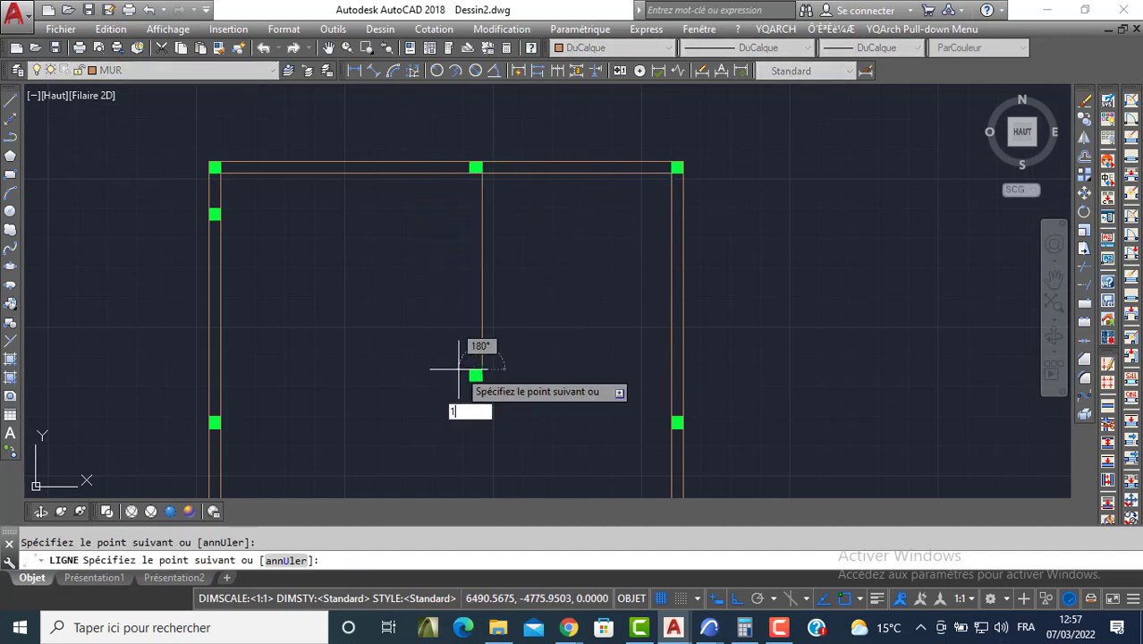
key("Return")
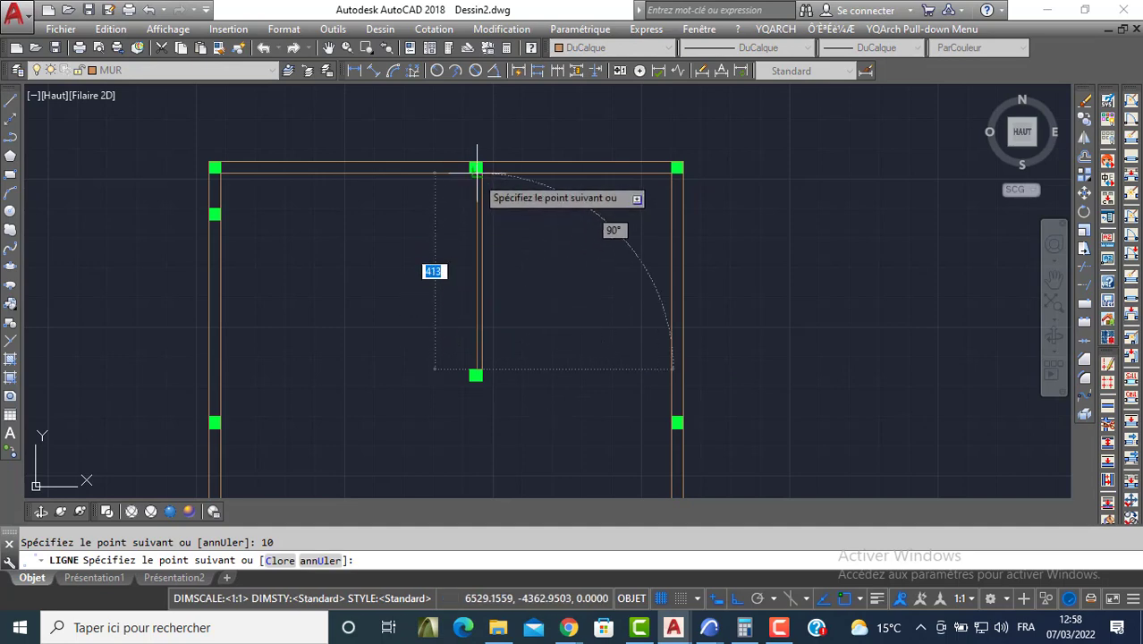
key("Escape")
Explode the inner wall polyline into separate lines.
middle_click_drag(564, 278, 502, 221)
key("Escape")
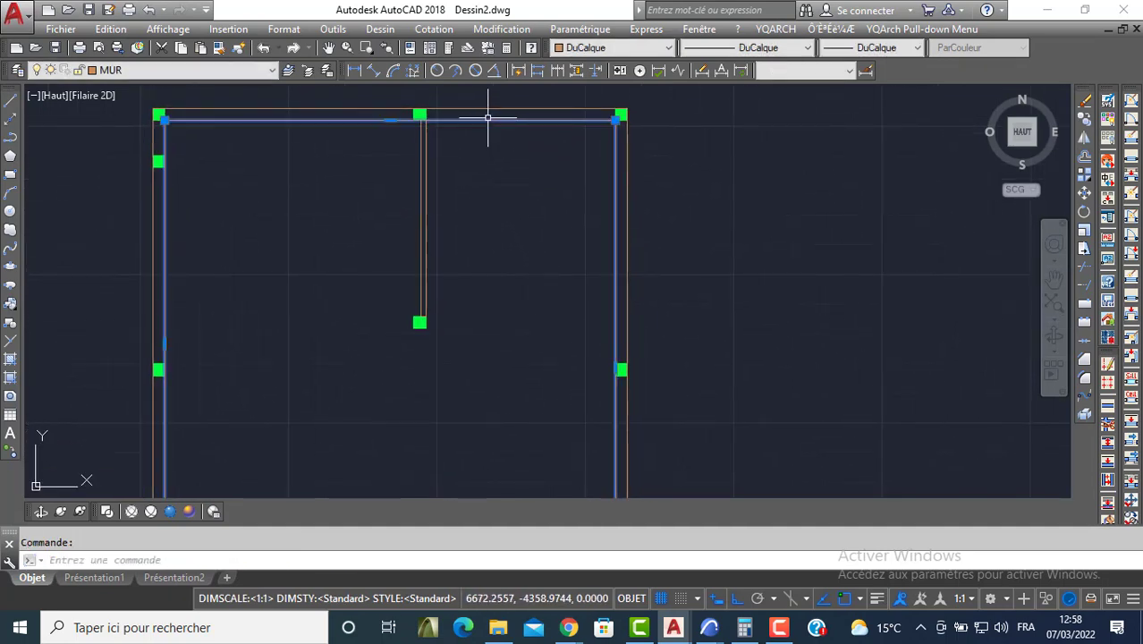
type("D")
key("Return")
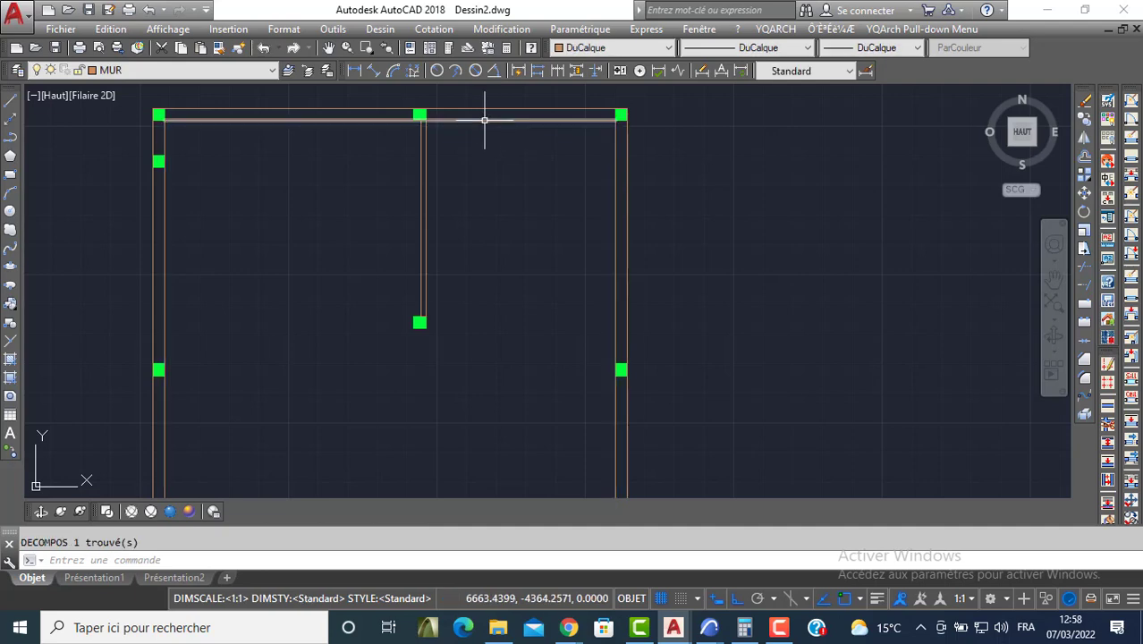
type("AJ")
key("Escape")
scroll(426, 117, "up", 4)
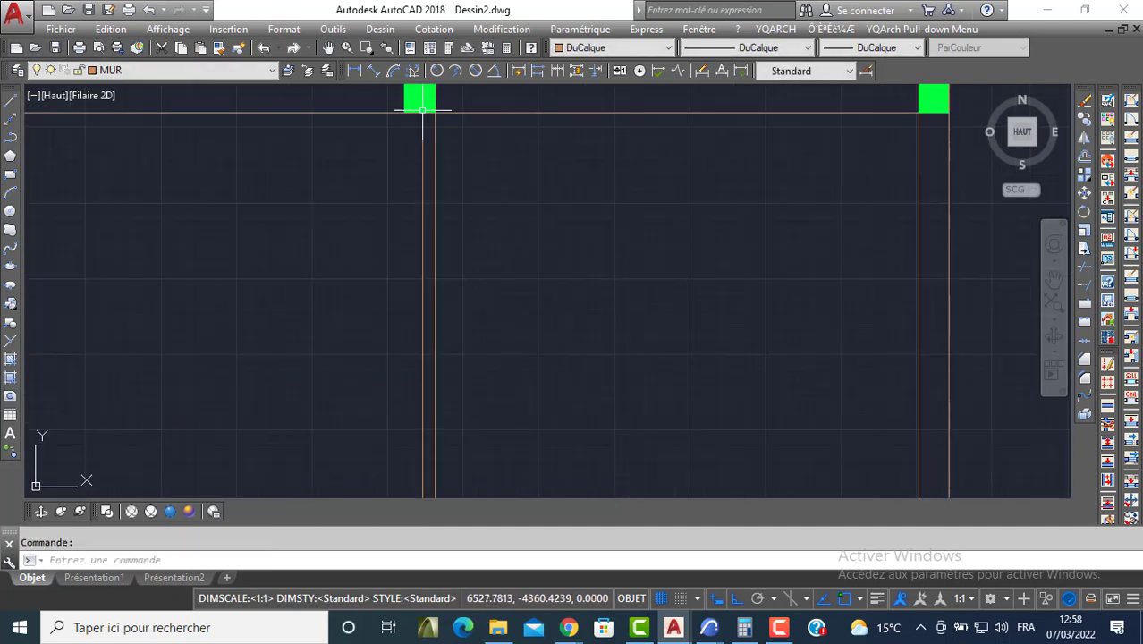
key("Return")
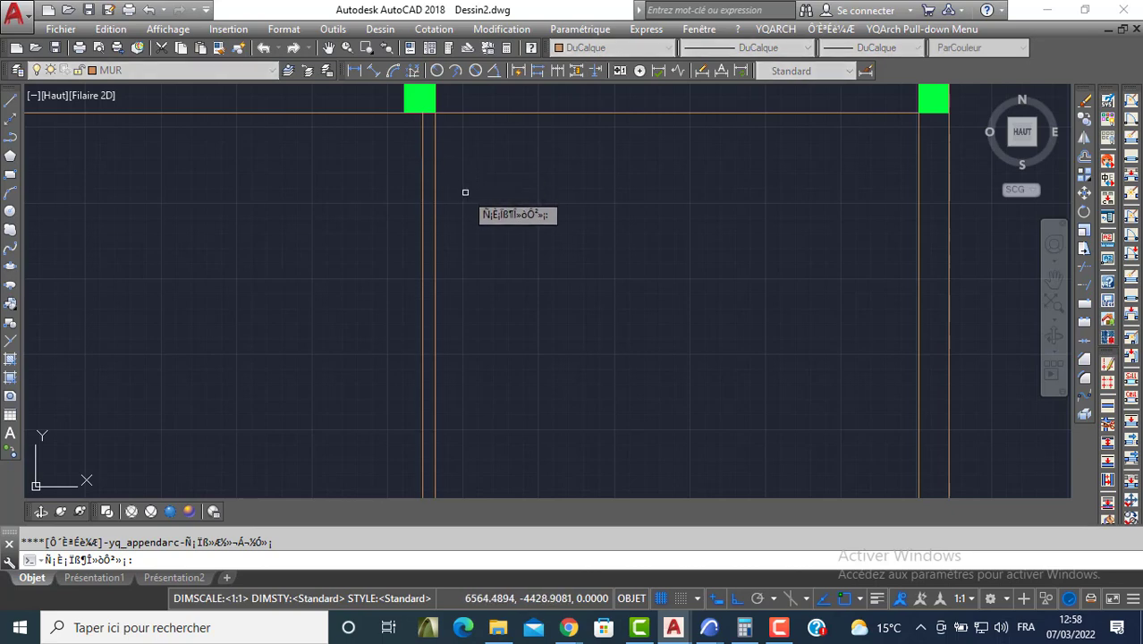
key("Escape")
type("AJ")
key("Return")
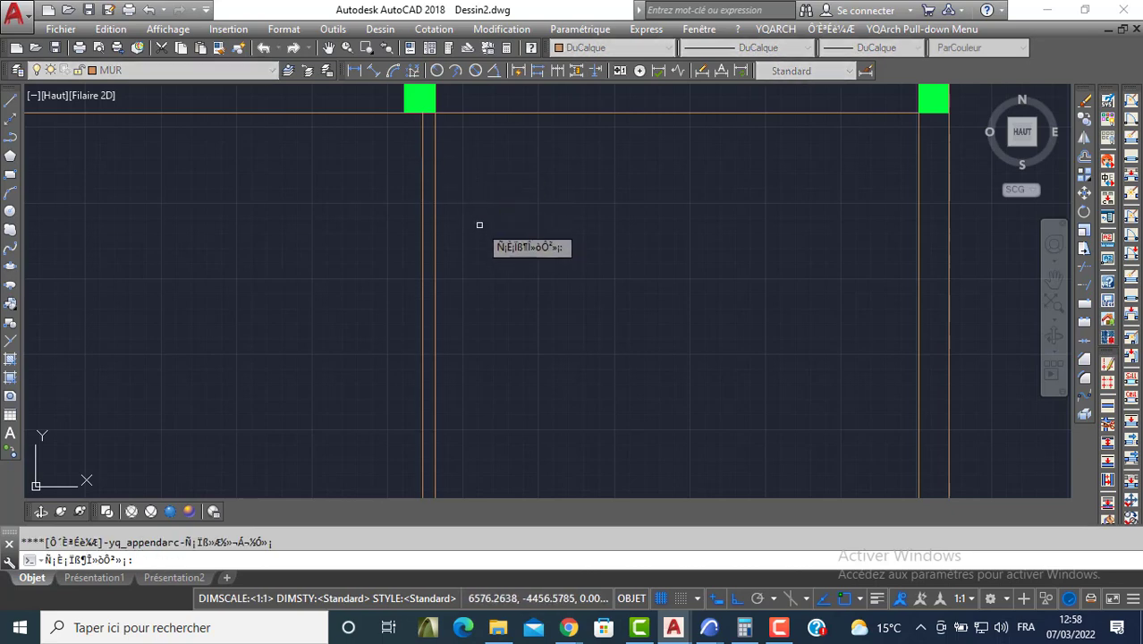
key("Escape")
Trim the inner top wall line between the two partition lines, using all objects as cutting edges.
key("Return")
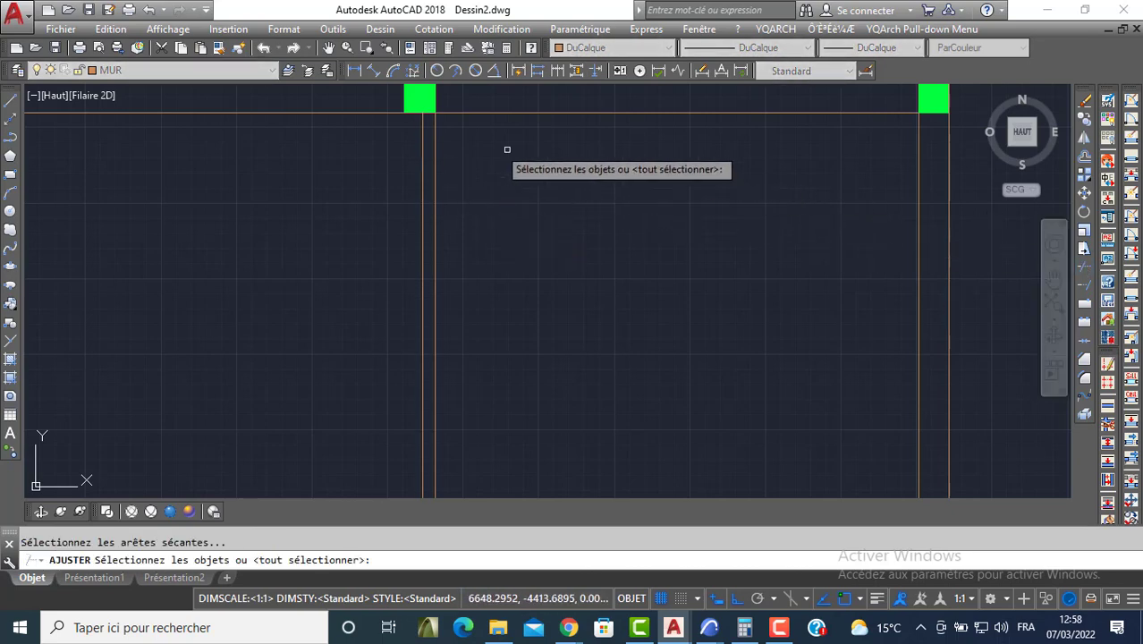
key("Return")
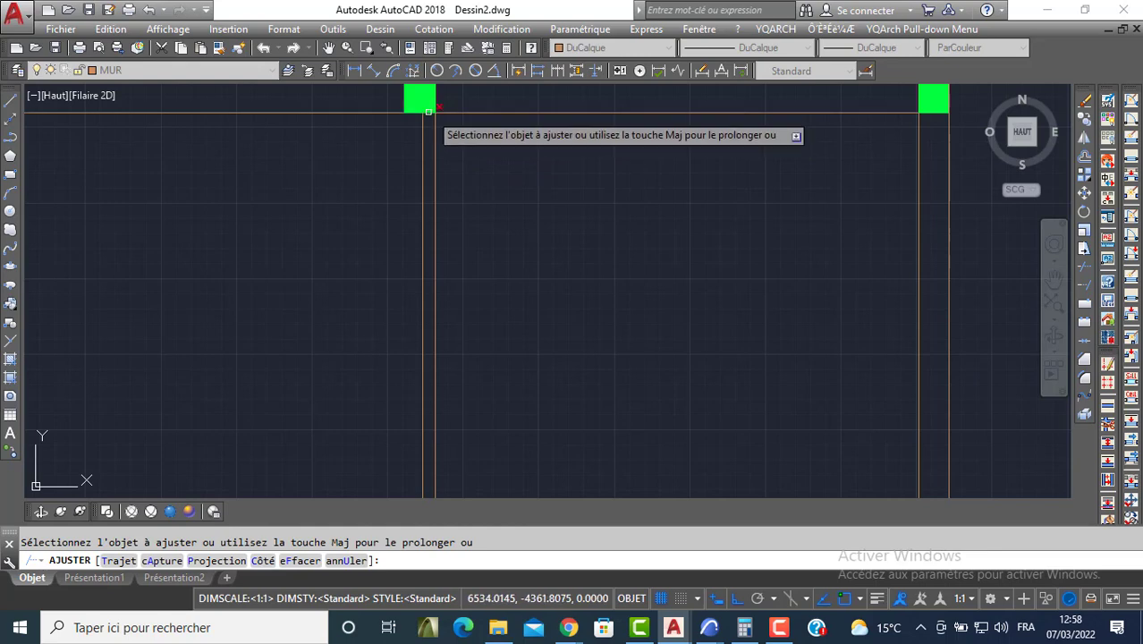
key("Return")
Offset the inner top wall line right of the partition 390 downward.
key("Return")
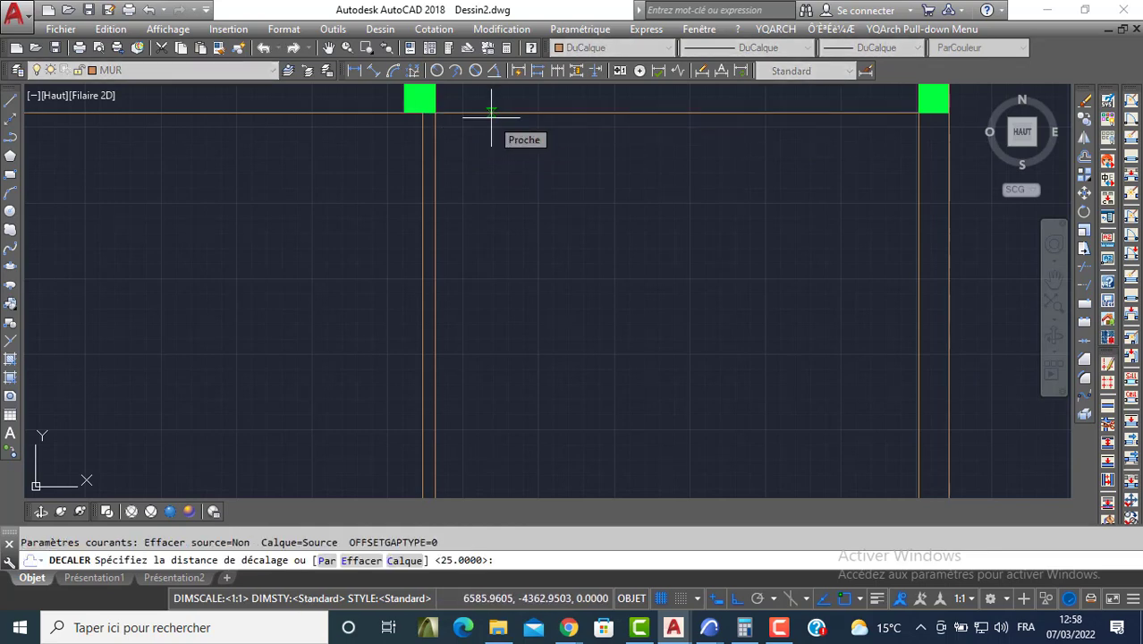
type("39")
key("Return")
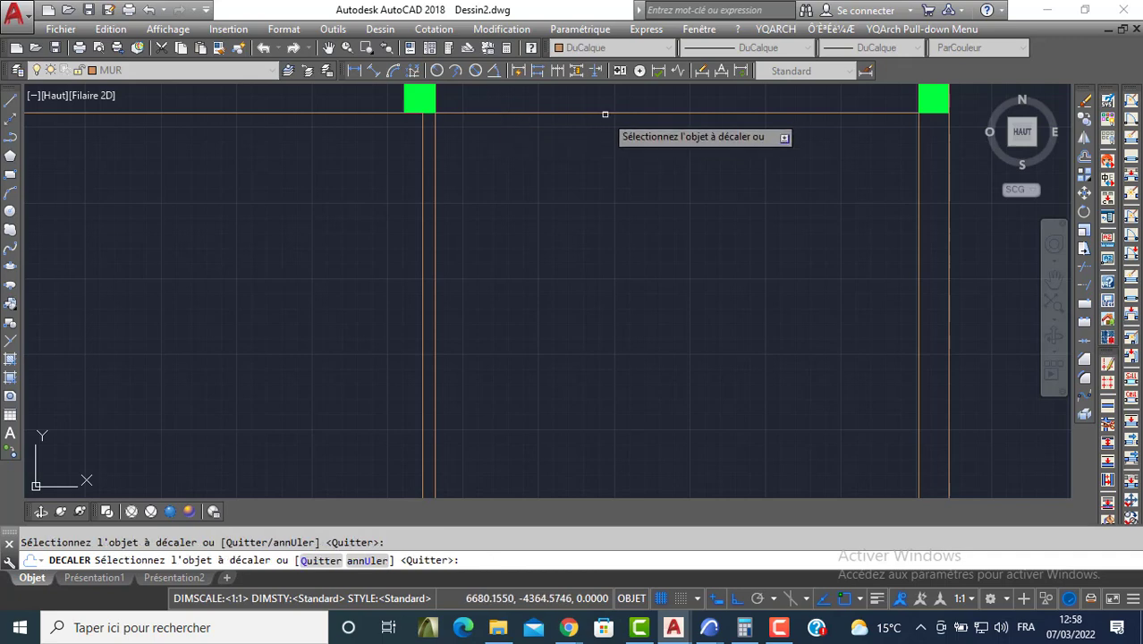
left_click(604, 113)
left_click(614, 166)
scroll(640, 253, "down", 4)
middle_click_drag(640, 253, 563, 155)
key("Return")
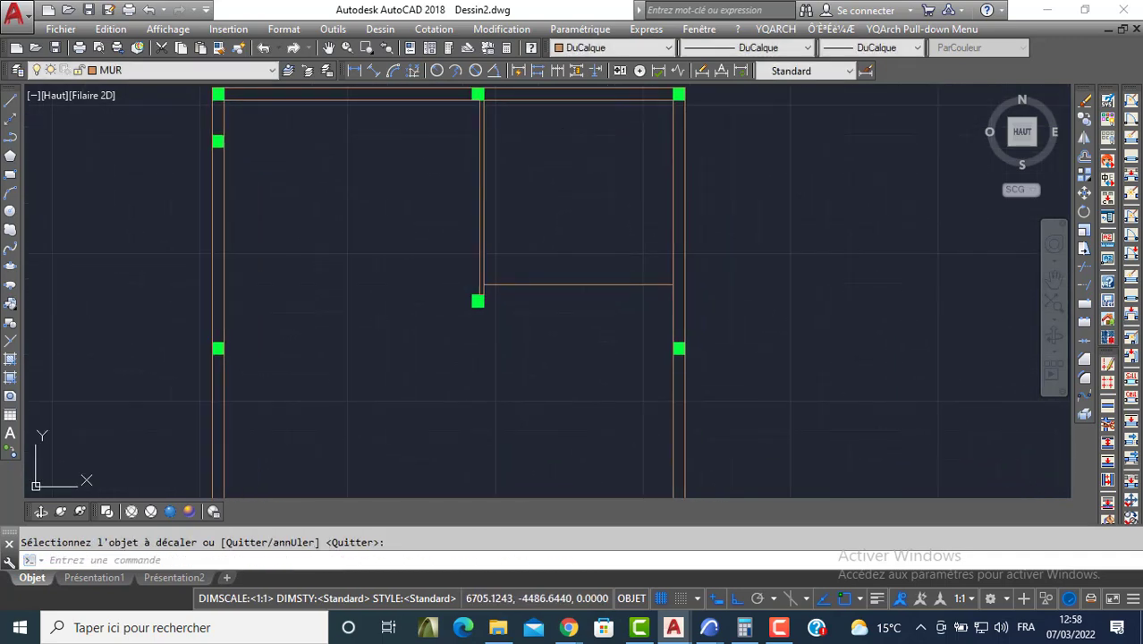
Offset the horizontal line right of the partition by 10 for the second face of the cross wall.
key("Return")
type("10")
key("Return")
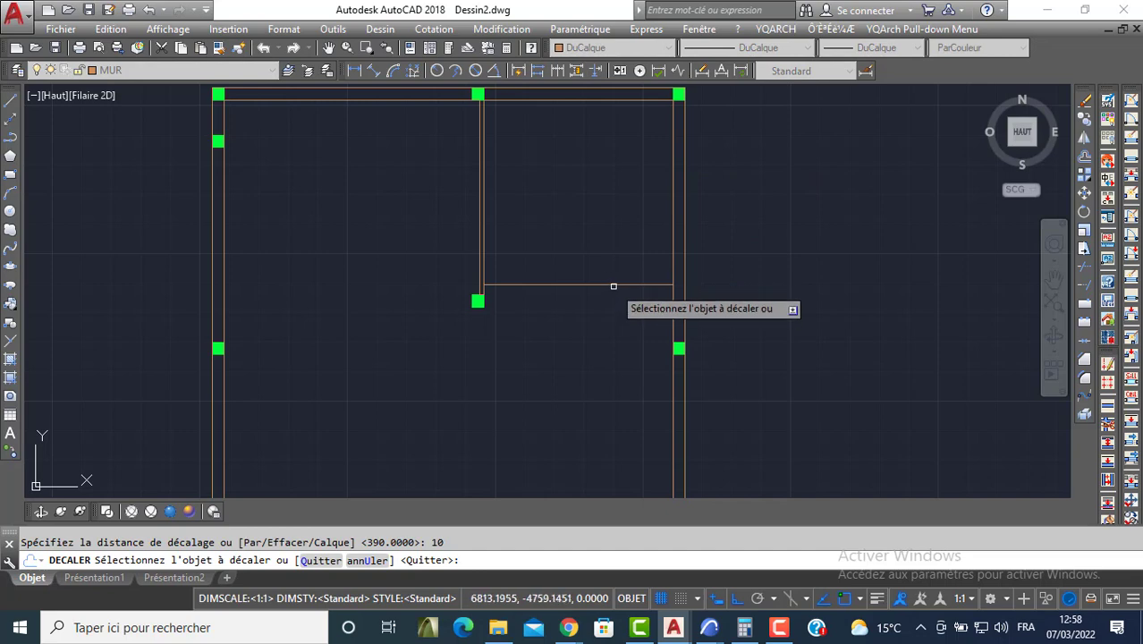
left_click(614, 284)
left_click(607, 283)
middle_click_drag(578, 326, 521, 266)
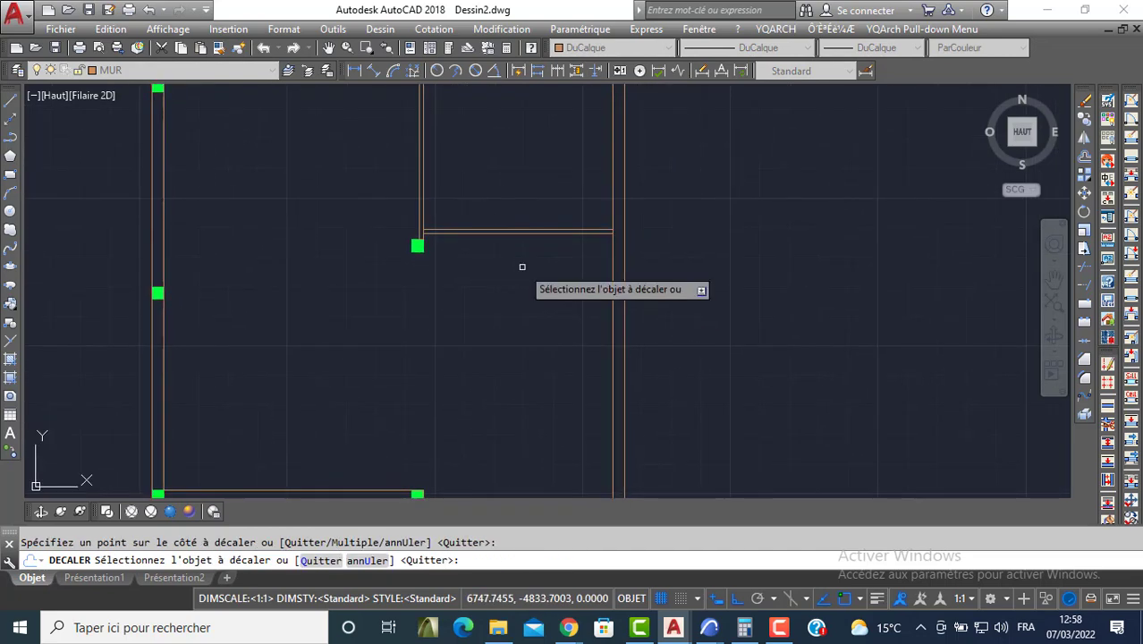
key("Return")
key("Escape")
Delete the two horizontal offset lines between the partition and the right wall.
left_click(529, 216)
left_click(516, 243)
key("Delete")
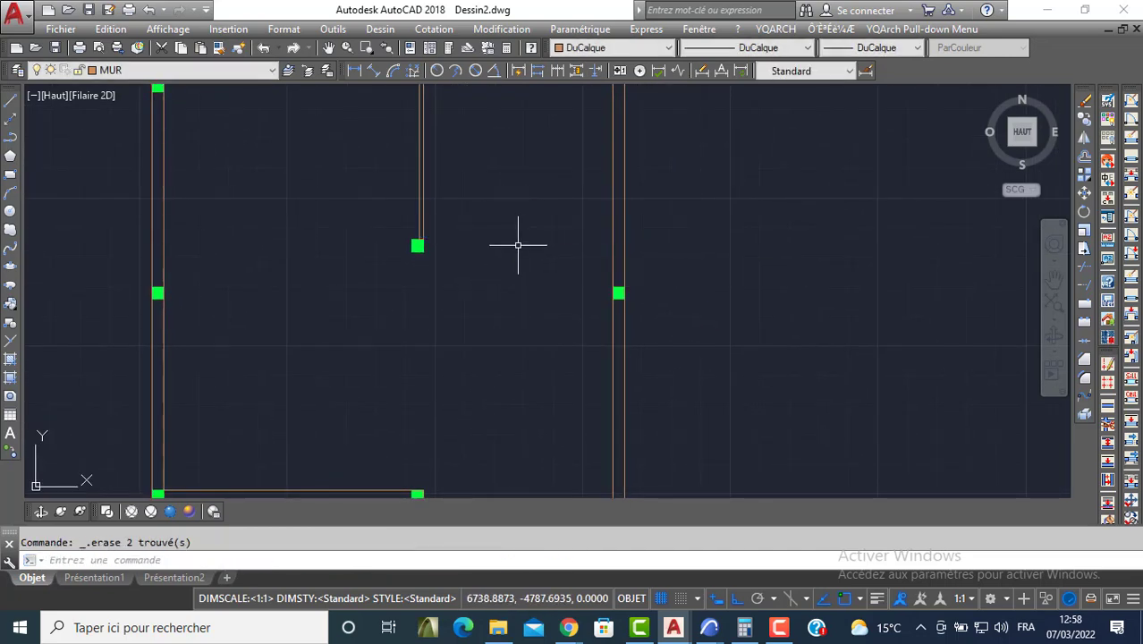
Draw a 10-thick horizontal partition with lines from the central column's lower right corner to the right wall's inner face and back.
type("l")
key("Return")
scroll(465, 314, "up", 2)
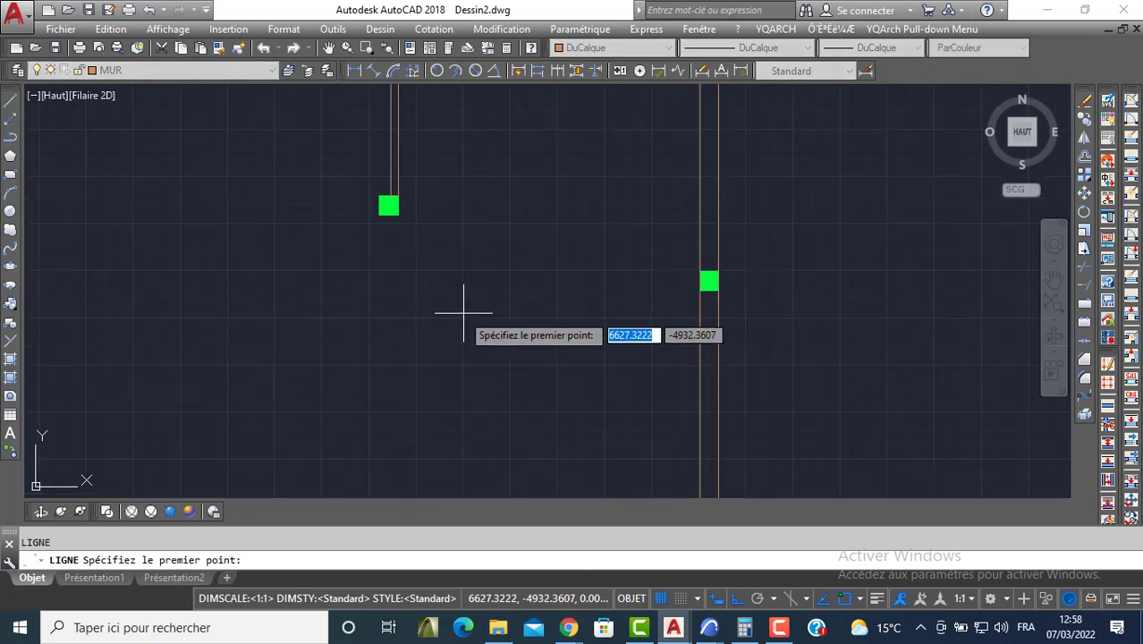
left_click(392, 209)
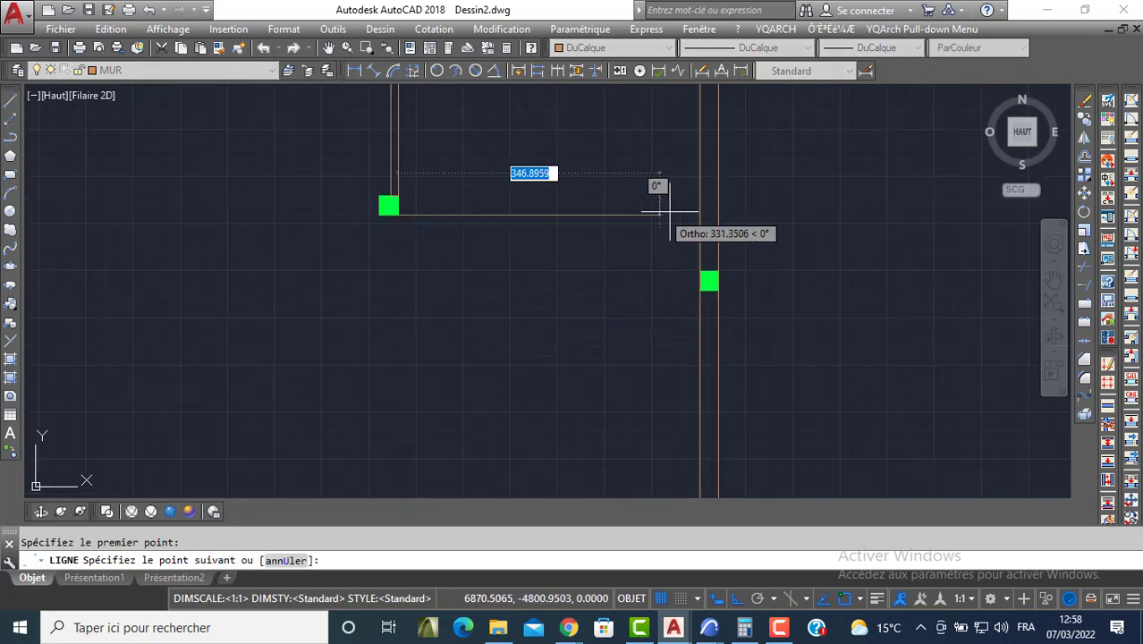
left_click(698, 214)
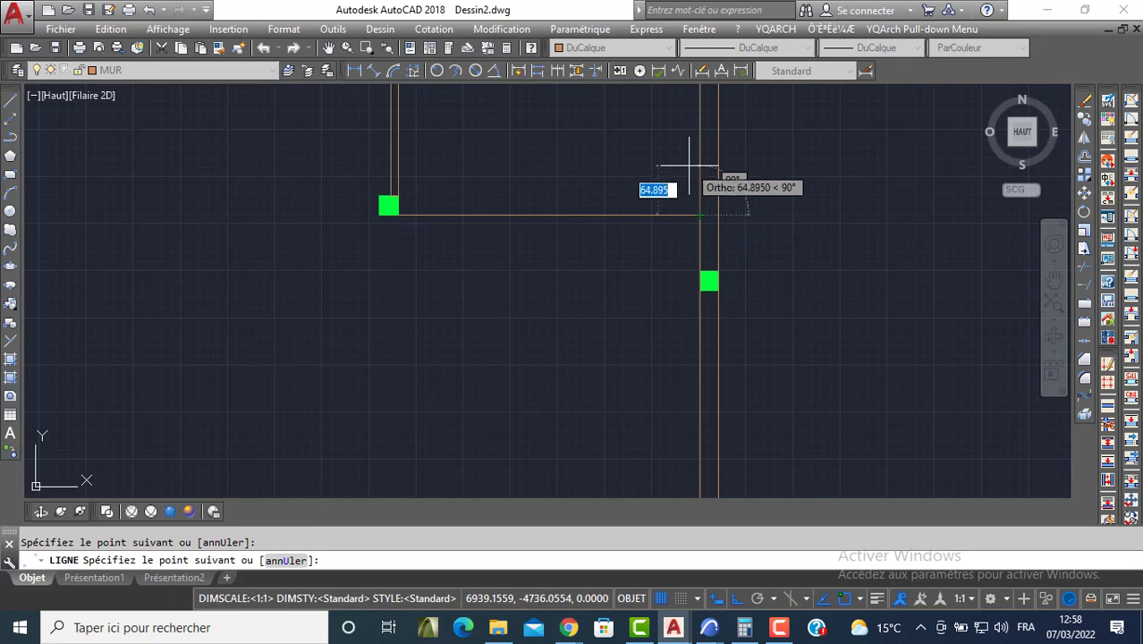
type("10")
key("Return")
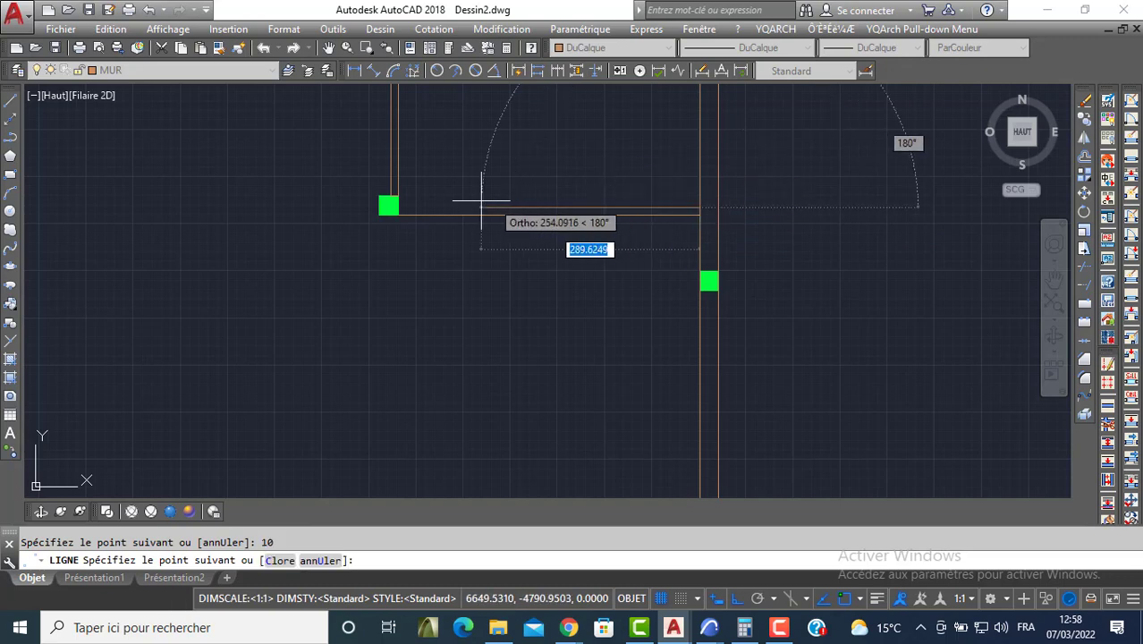
left_click(396, 208)
key("Return")
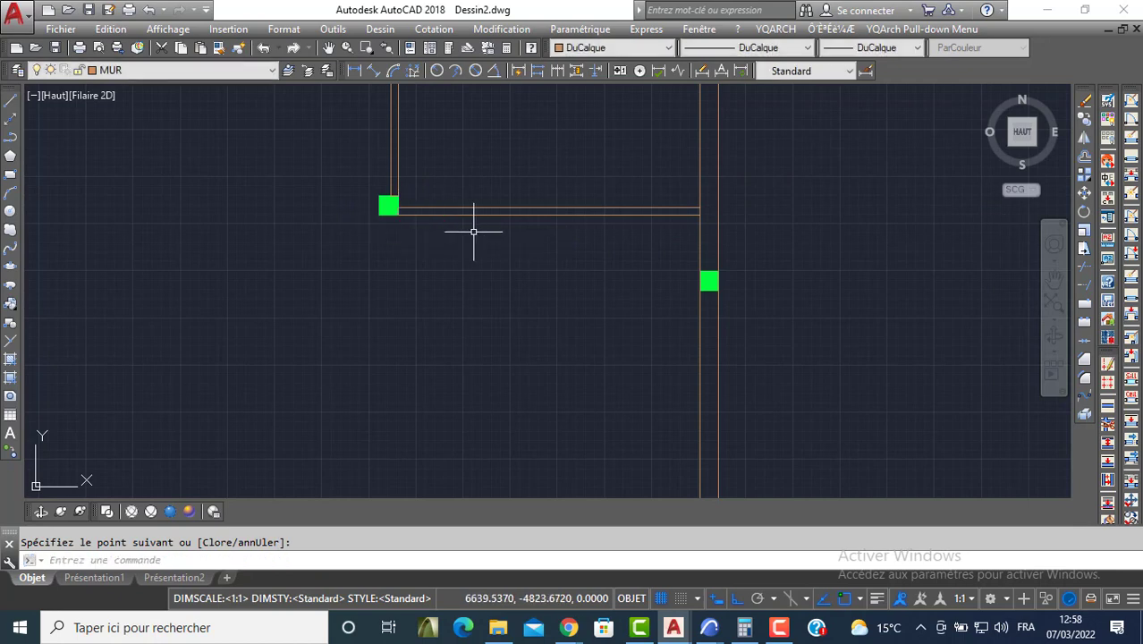
Offset the lower line of the horizontal partition beside the central column 250 downward.
type("de")
key("Return")
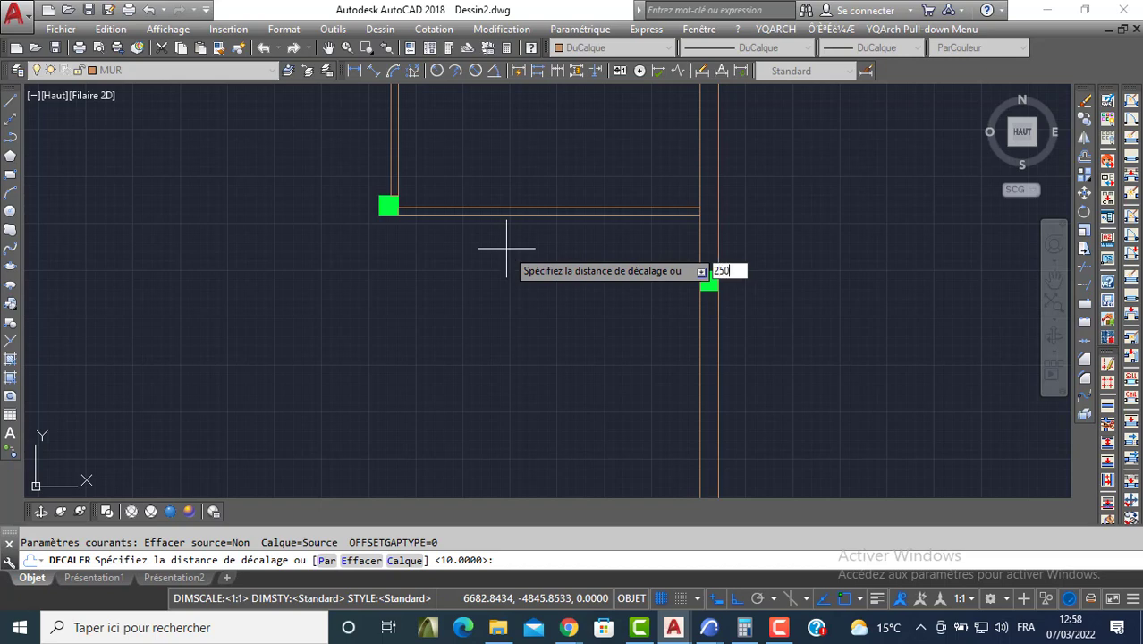
key("Return")
left_click(525, 212)
left_click(525, 253)
Offset the new horizontal line 10 downward for the second face of the lower partition.
scroll(518, 262, "down", 3)
key("Return")
key("Return")
type("10")
key("Return")
left_click(497, 298)
left_click(491, 331)
Close the open left end of the lower partition with a short line between its two faces.
key("Return")
type("l")
key("Return")
scroll(434, 332, "up", 2)
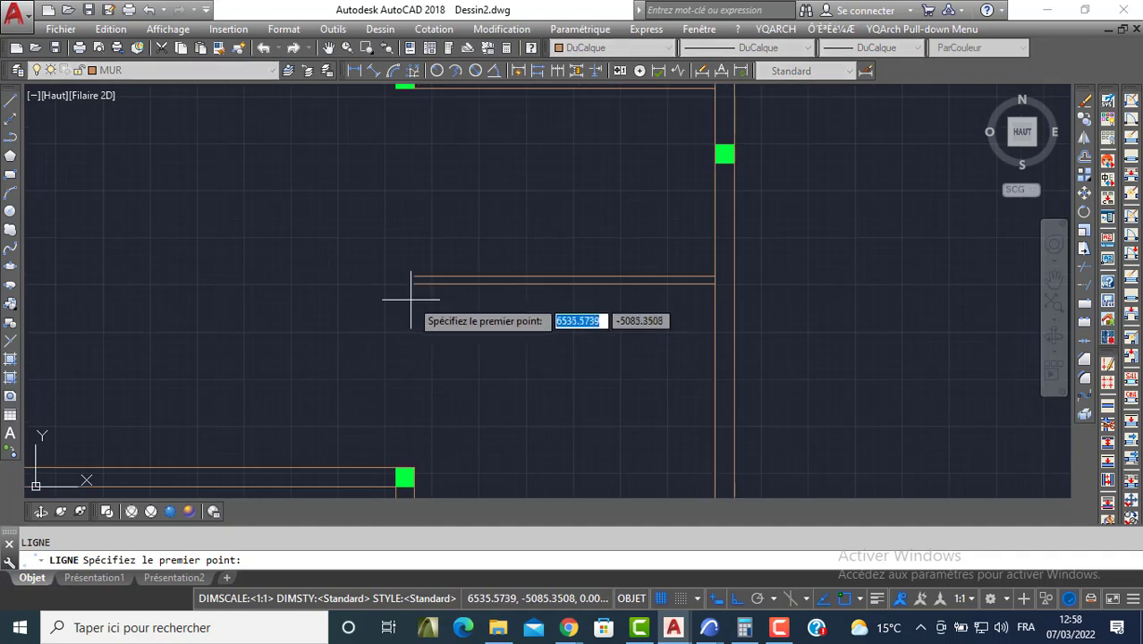
left_click(415, 276)
left_click(414, 282)
key("Return")
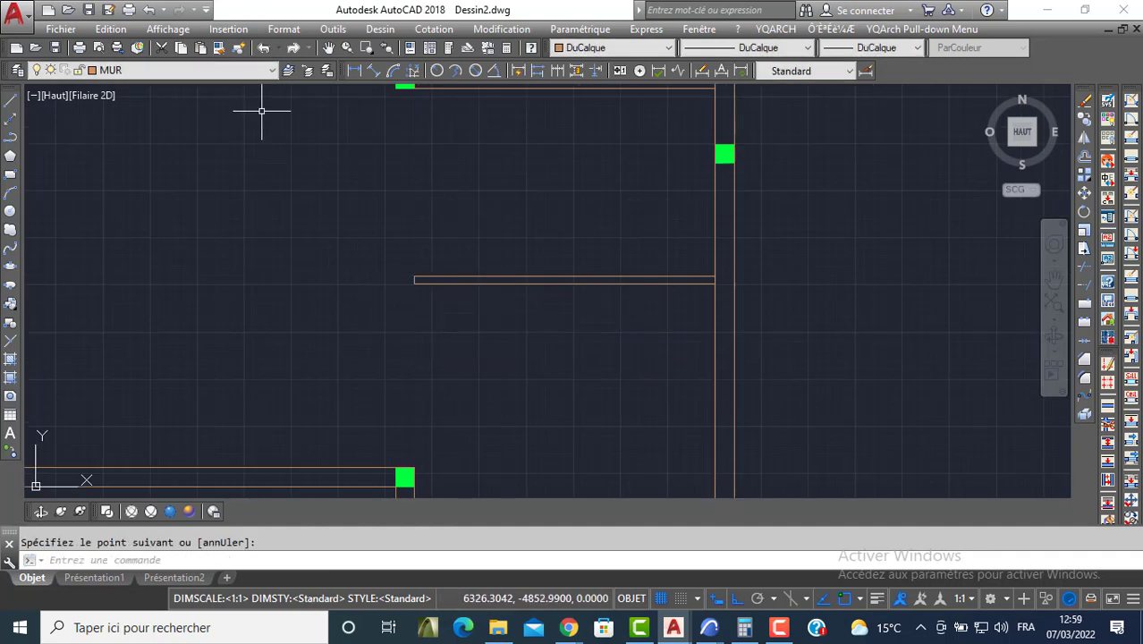
On the ESCALIER layer, draw a 120 by 120 square landing with lines from the corner of the upper partition and right wall.
left_click(179, 71)
left_click(136, 139)
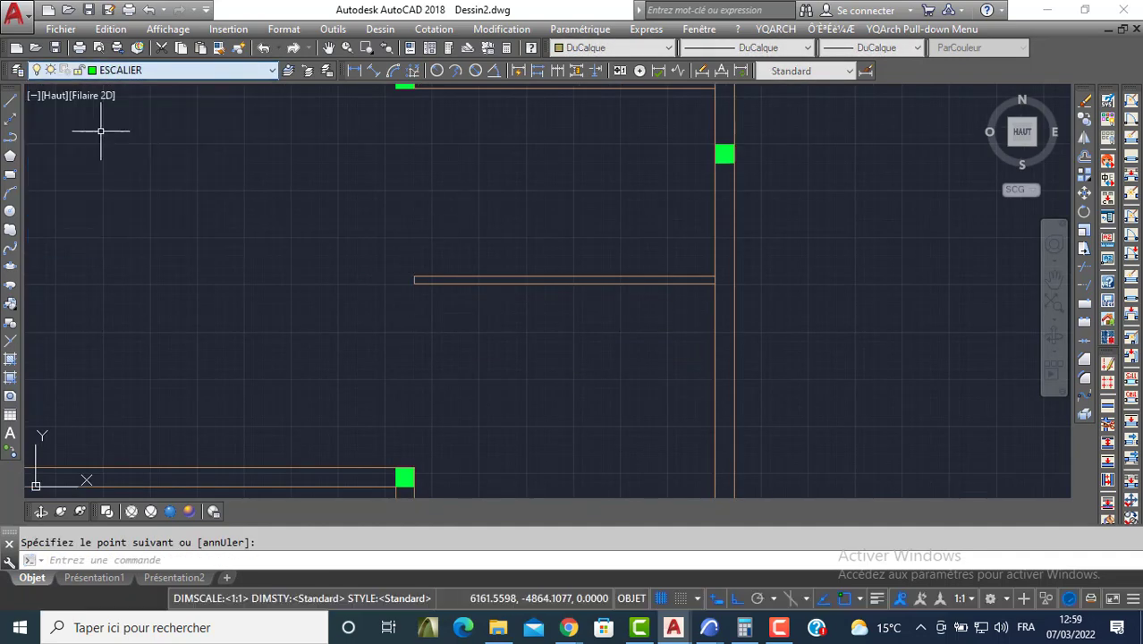
left_click(12, 103)
middle_click_drag(478, 105, 496, 178)
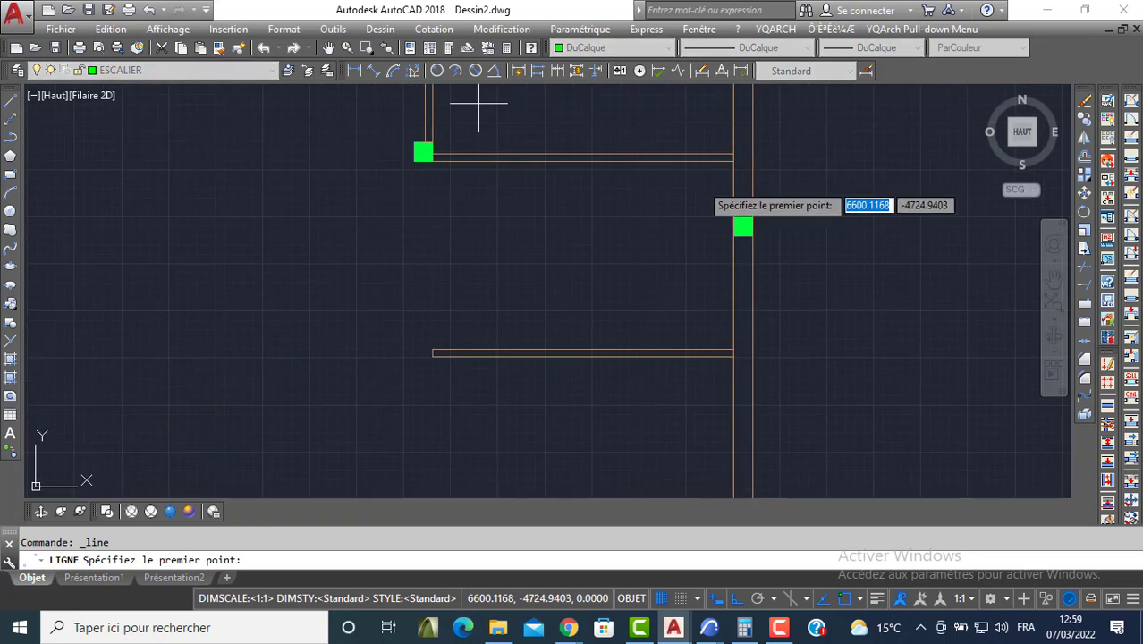
left_click(733, 161)
type("120")
key("Return")
type("1120")
key("Return")
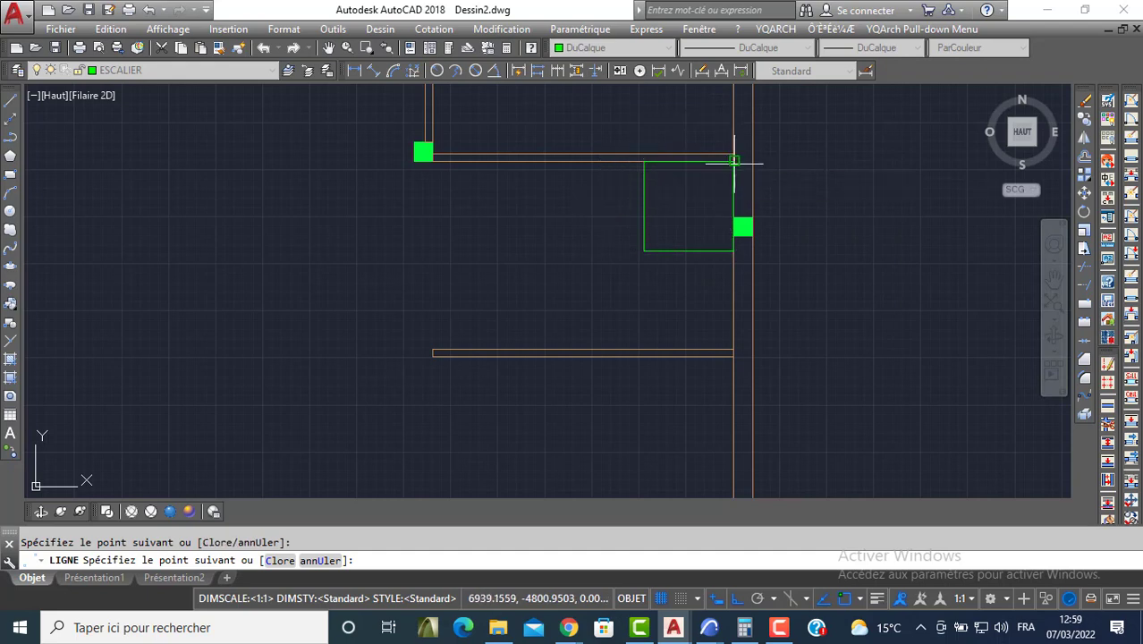
key("Return")
Offset the landing's left edge repeatedly to the left at 30 spacing, using the Multiple option, for the stair treads.
type("DEC")
key("Return")
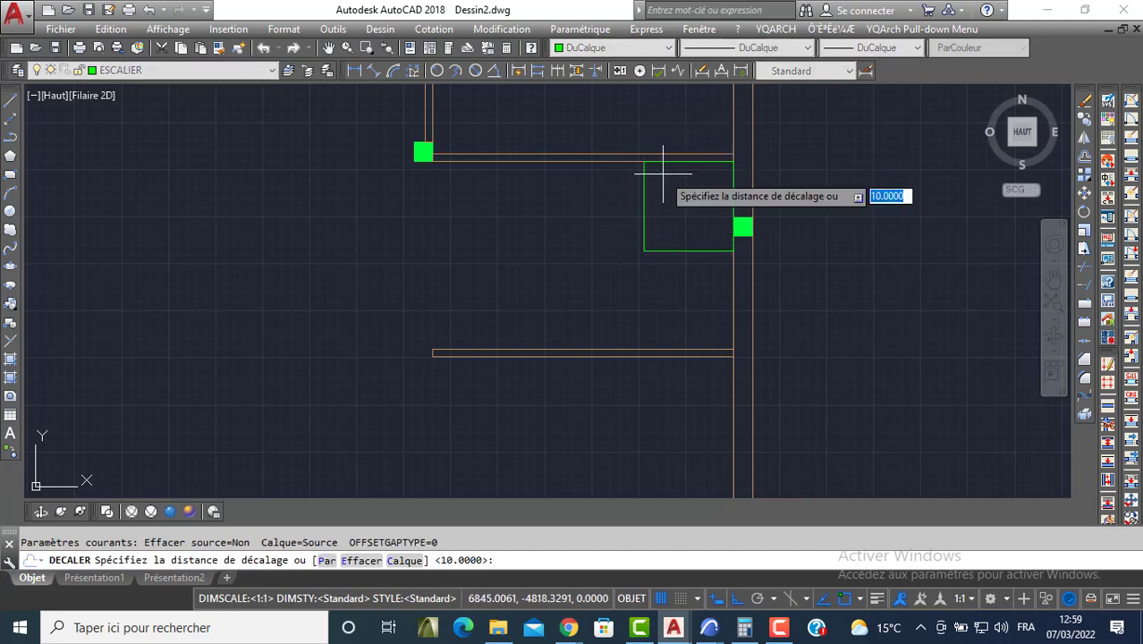
type("30")
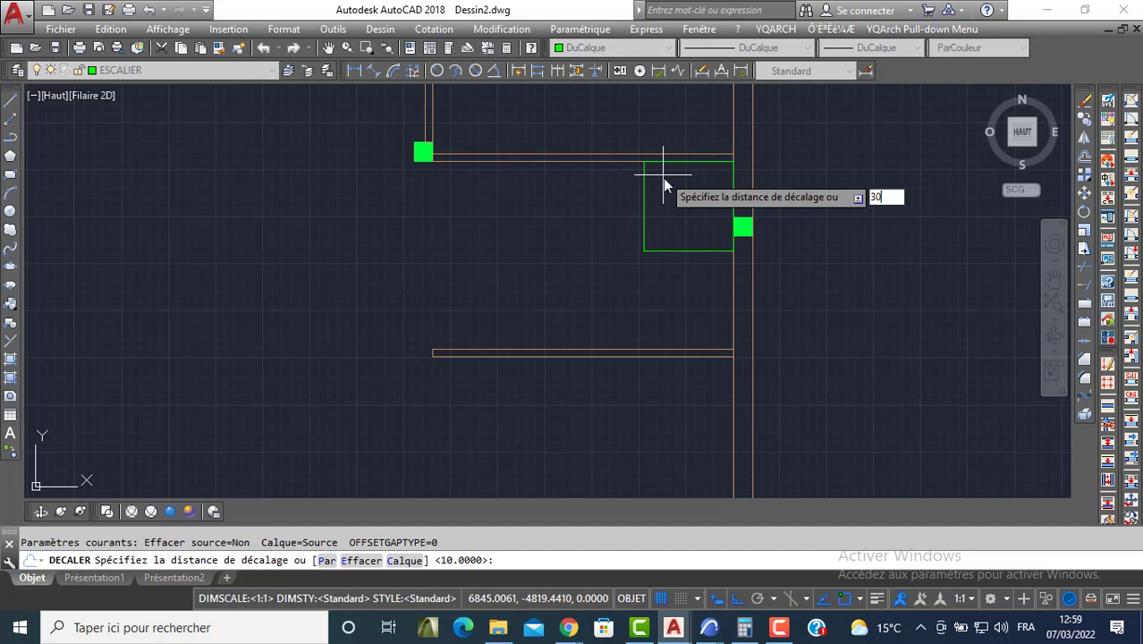
key("Return")
left_click(643, 192)
right_click(624, 205)
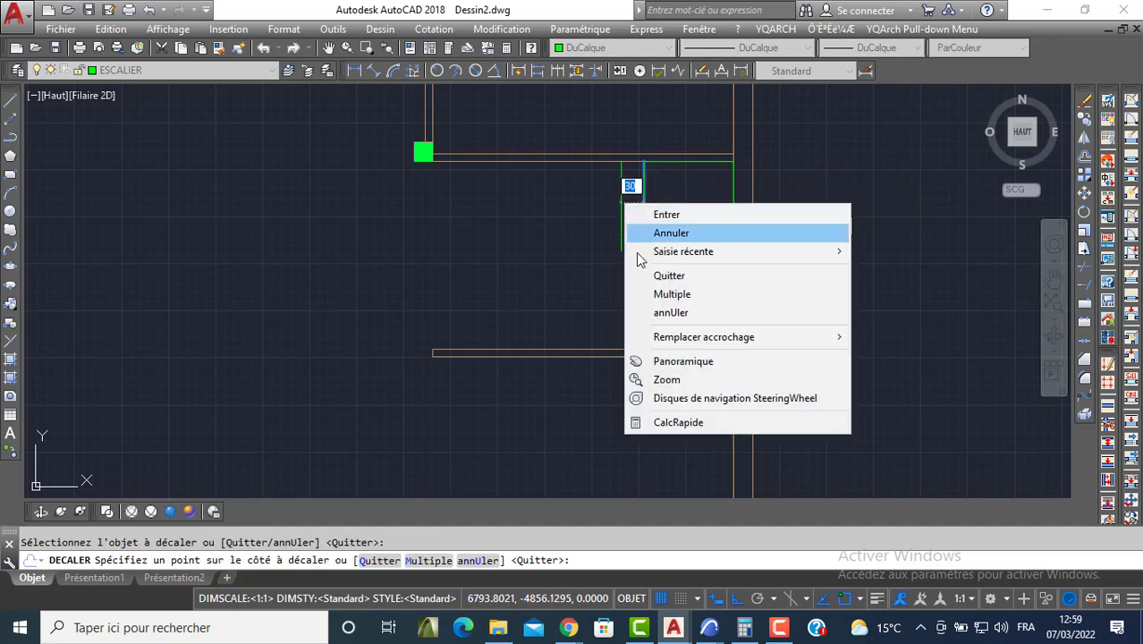
left_click(671, 295)
left_click(507, 309)
left_click(502, 308)
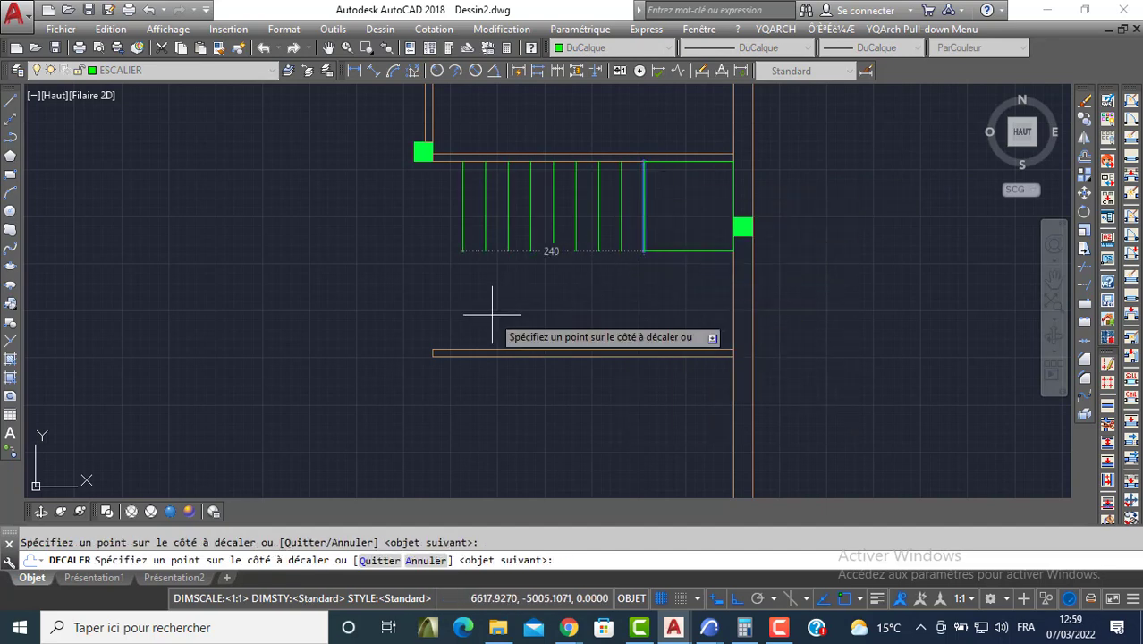
key("Return")
type("j")
key("Escape")
Draw the upper and lower edges of the six-tread flight up to the landing and delete the extra leftmost tread line.
key("Return")
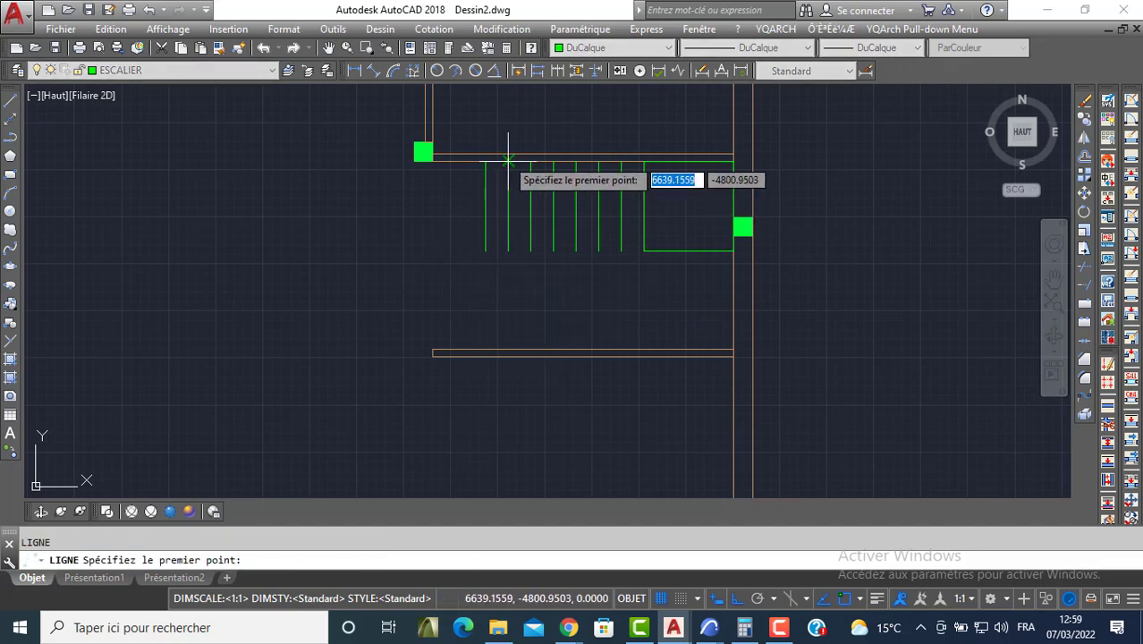
left_click(508, 161)
left_click(644, 161)
key("Return")
key("Return")
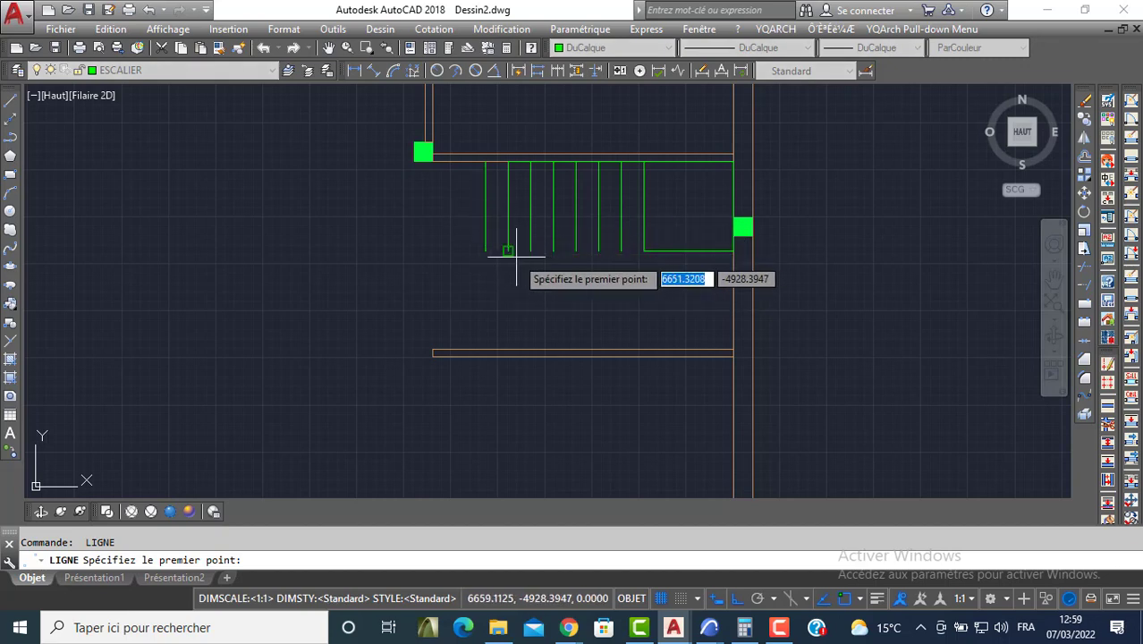
left_click(508, 251)
left_click(642, 251)
key("Return")
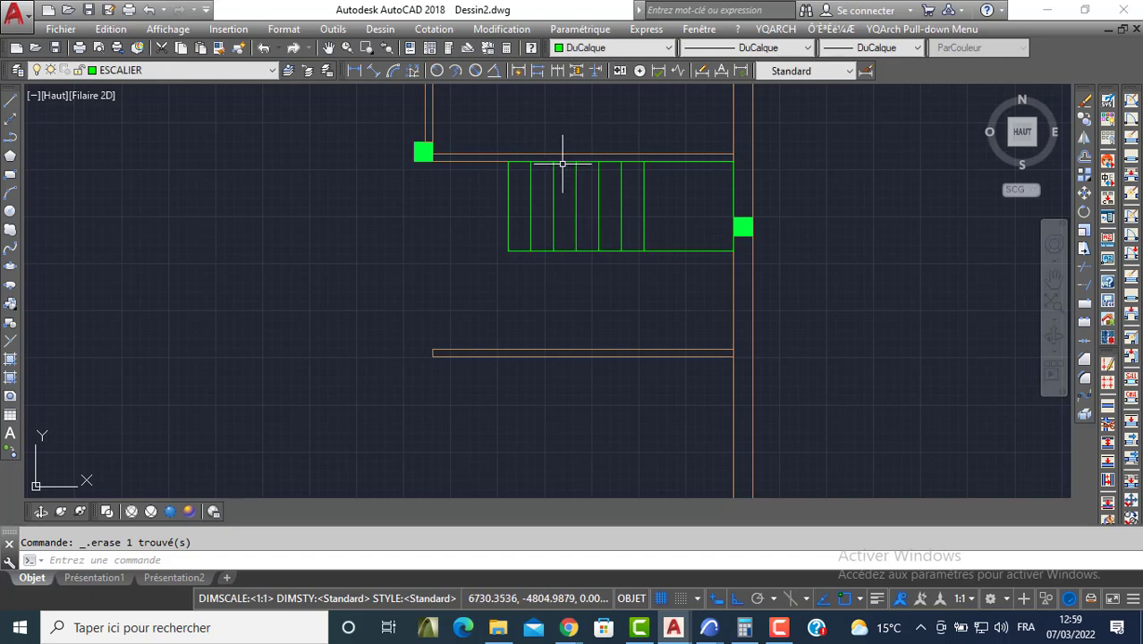
left_click(493, 155)
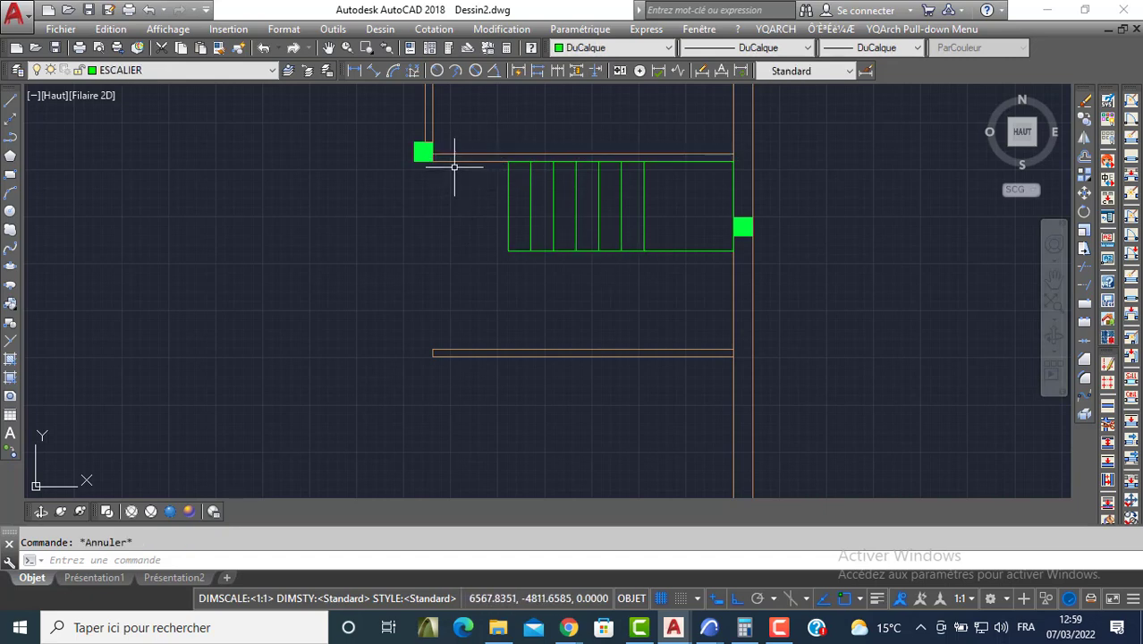
left_click(464, 132)
left_click(637, 270)
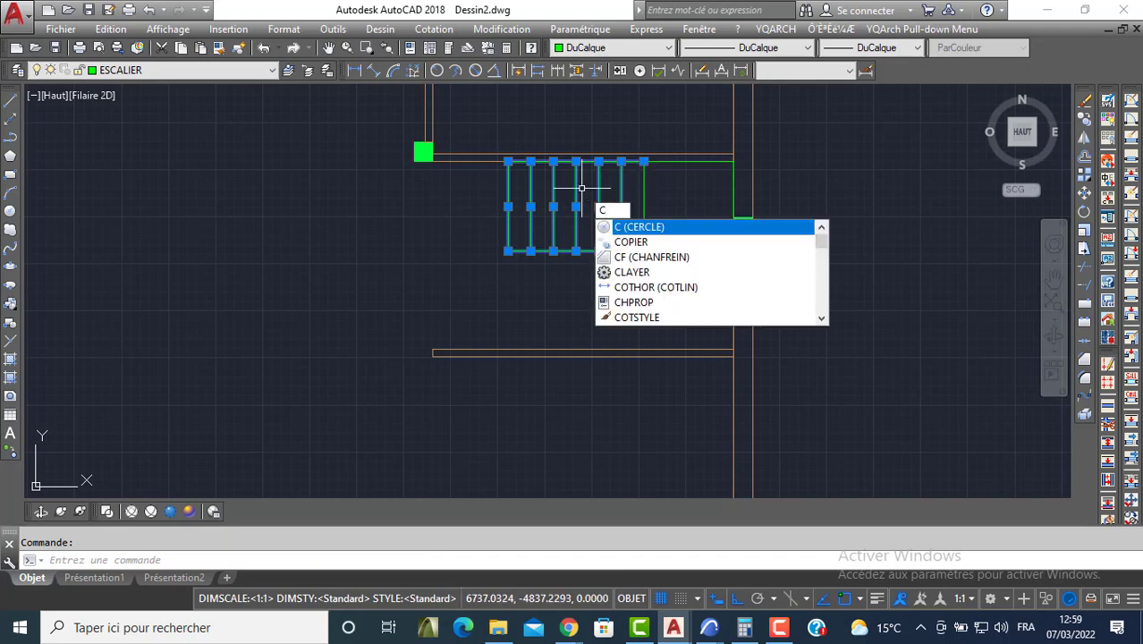
type("o")
key("Return")
key("Escape")
Copy the whole flight with its landing from its lower right corner down to the lower partition's corner at the right wall.
left_click(488, 134)
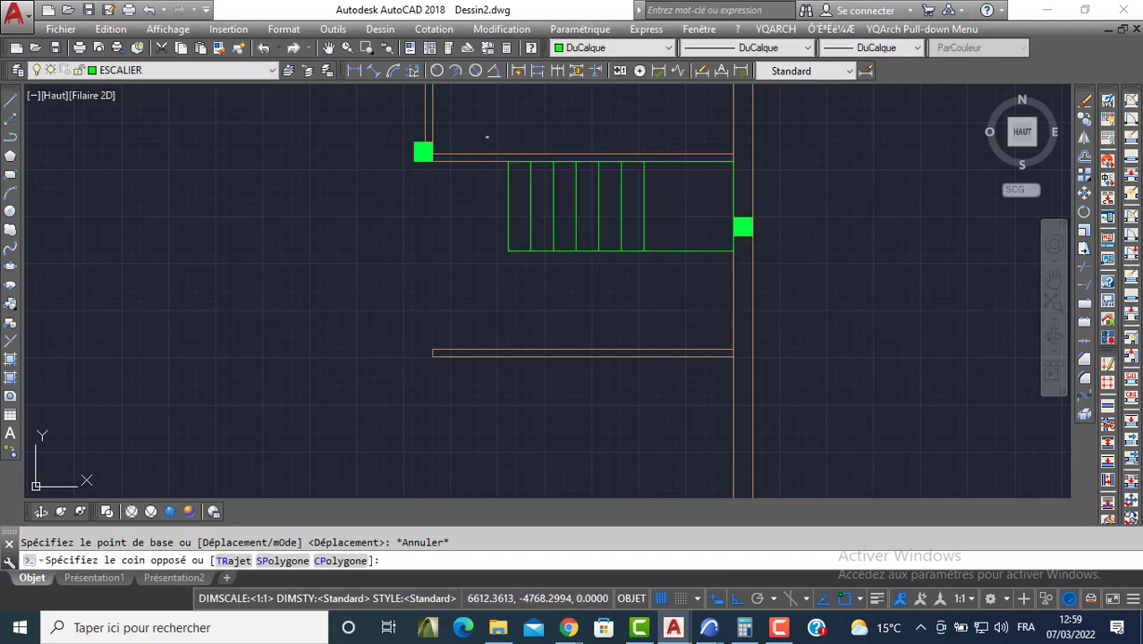
left_click(739, 261)
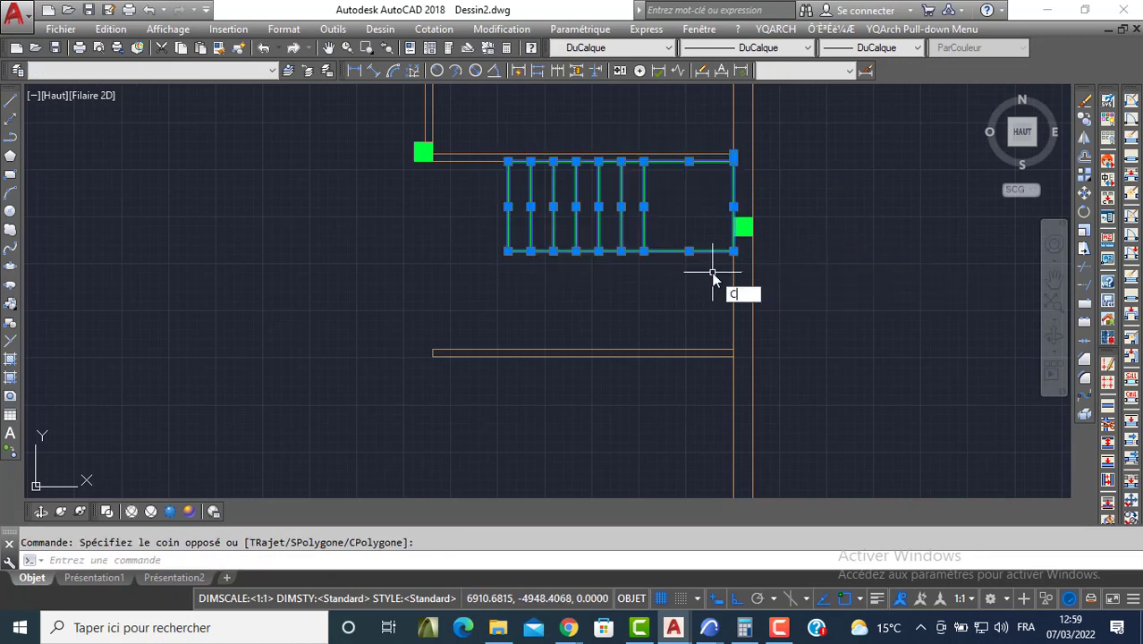
key("Return")
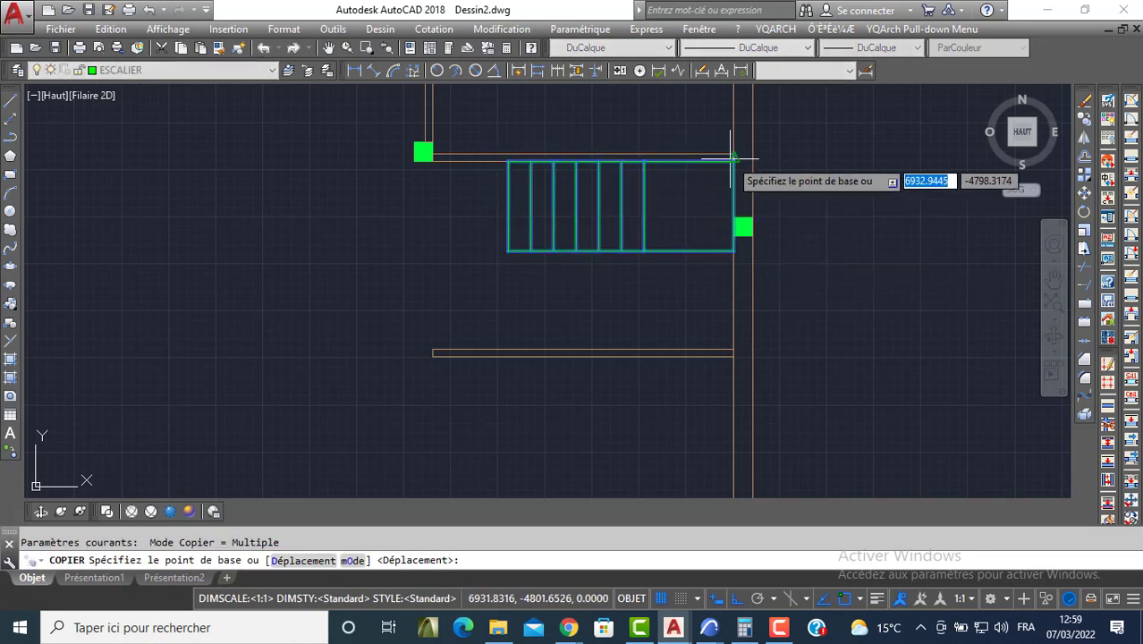
left_click(733, 250)
left_click(733, 349)
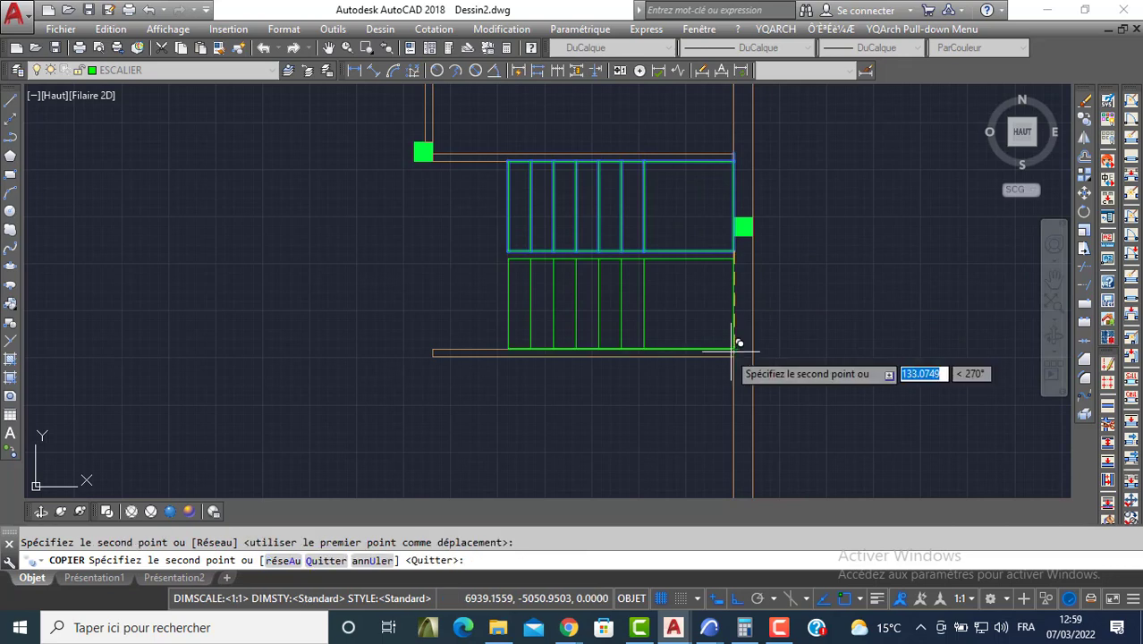
key("Return")
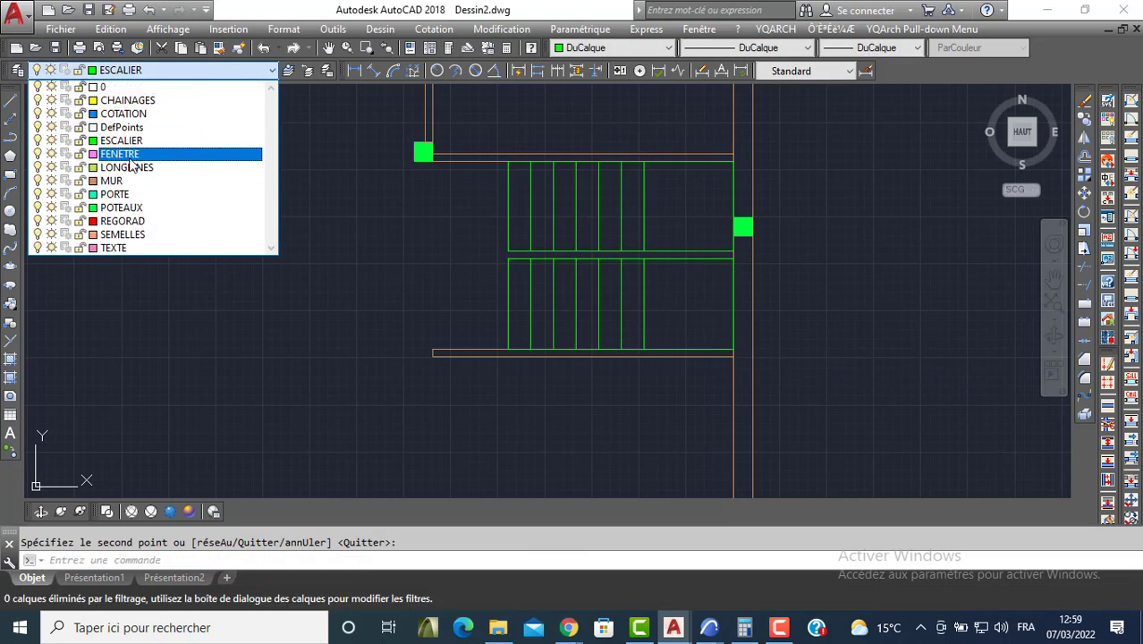
On the MUR layer, draw a rectangle filling the gap between the two stair flights, from the first tread to the landing.
left_click(129, 189)
left_click(11, 174)
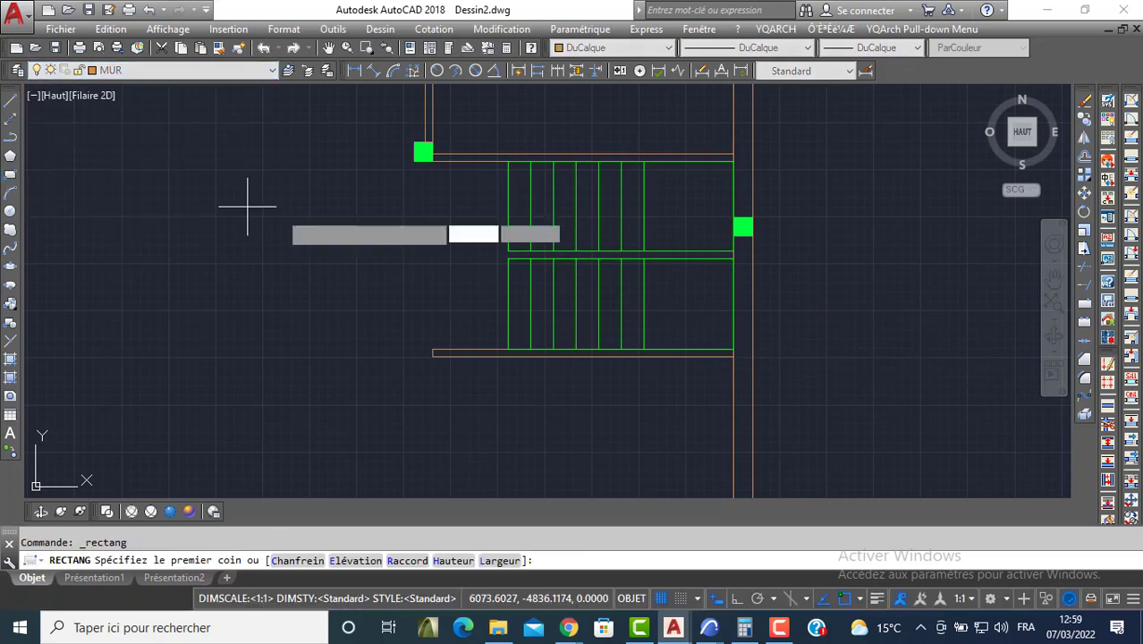
scroll(505, 251, "up", 2)
left_click(509, 253)
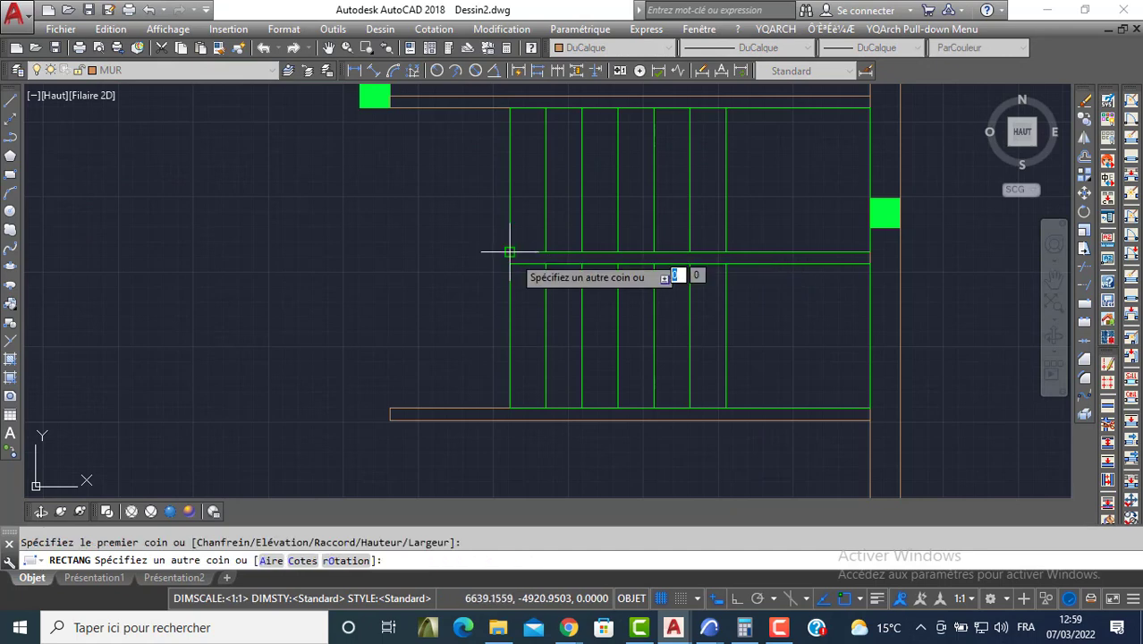
left_click(726, 262)
key("Escape")
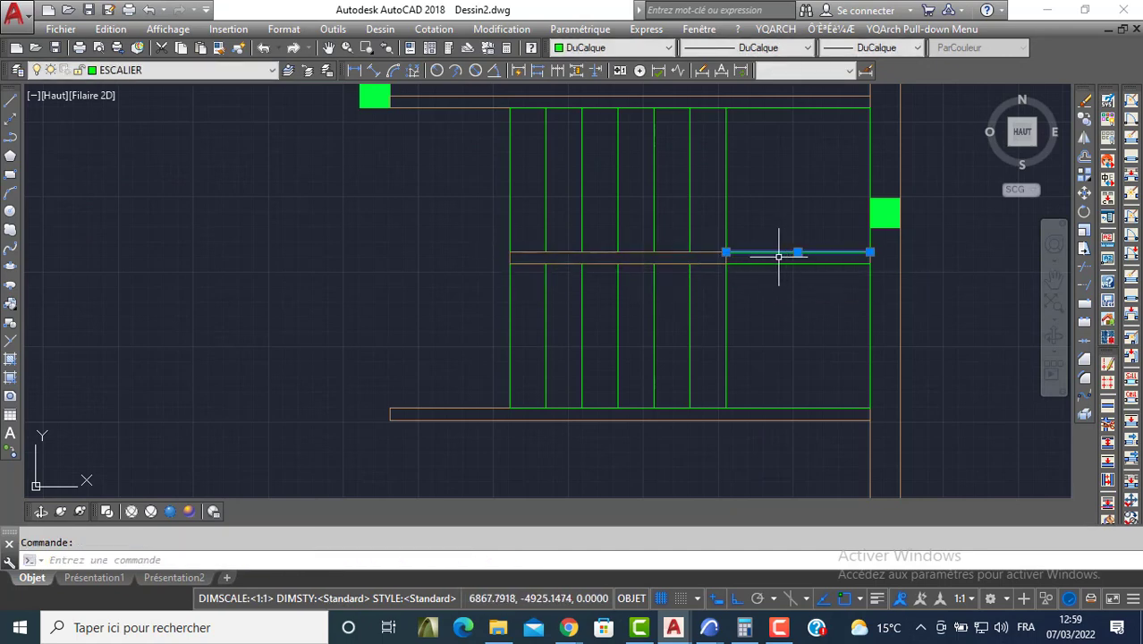
Move the upper landing line 5 down to the middle of the gap and delete the lower landing line.
scroll(784, 257, "up", 4)
left_click(844, 243)
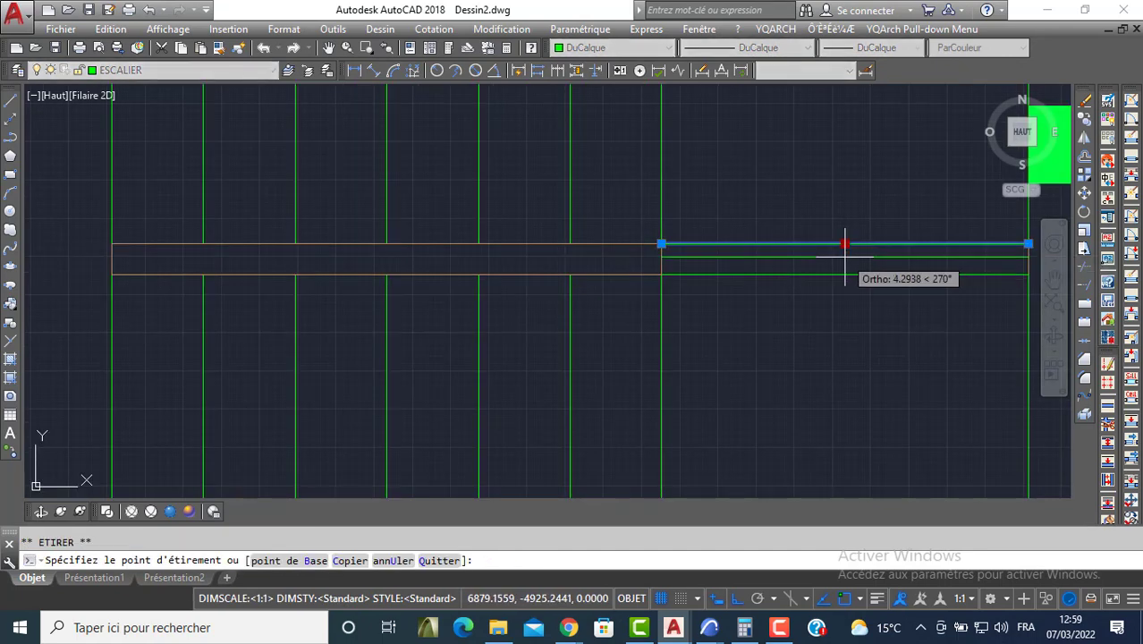
type("5")
key("Return")
key("Escape")
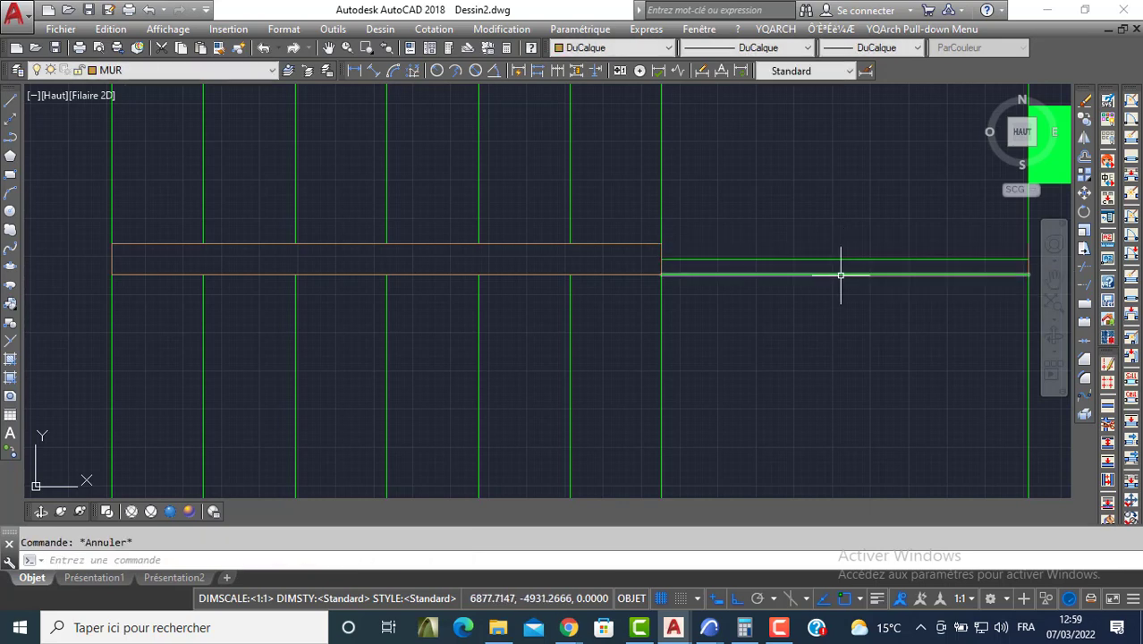
key("Delete")
Stretch the ends of the landings' left and right edges to the middle line so that they meet.
middle_click_drag(944, 255, 772, 235)
left_click(877, 260)
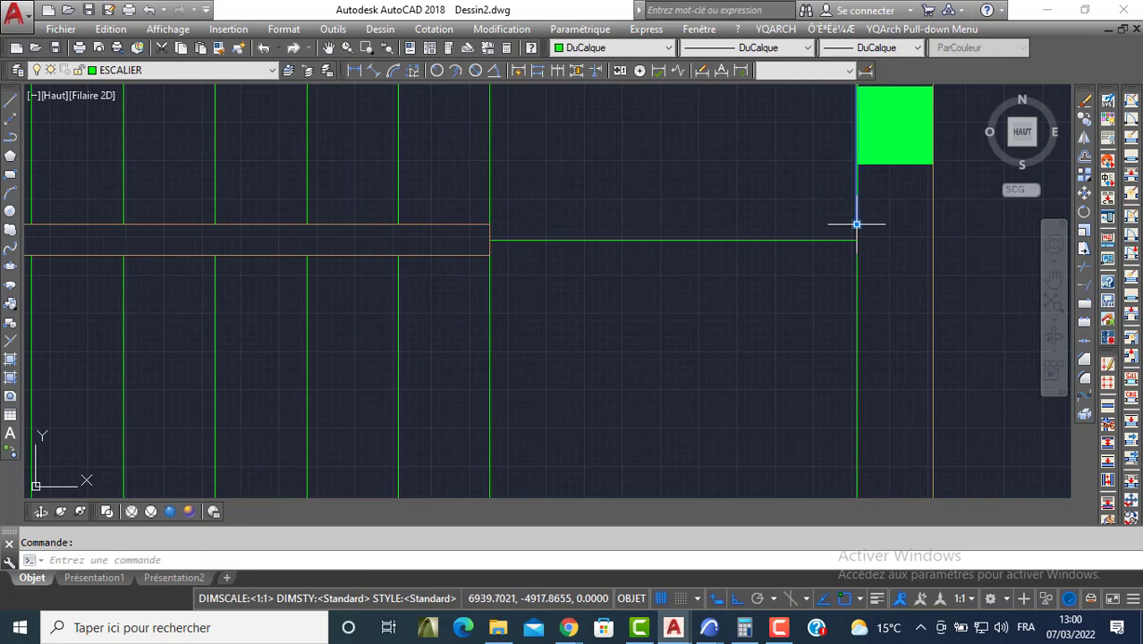
left_click(857, 224)
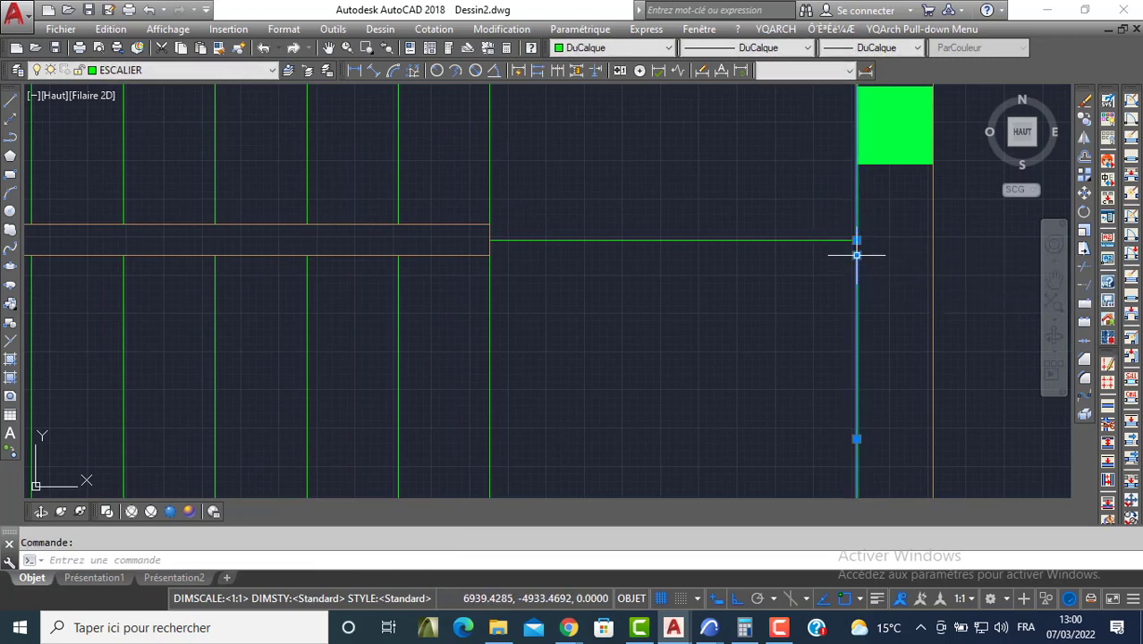
left_click(857, 240)
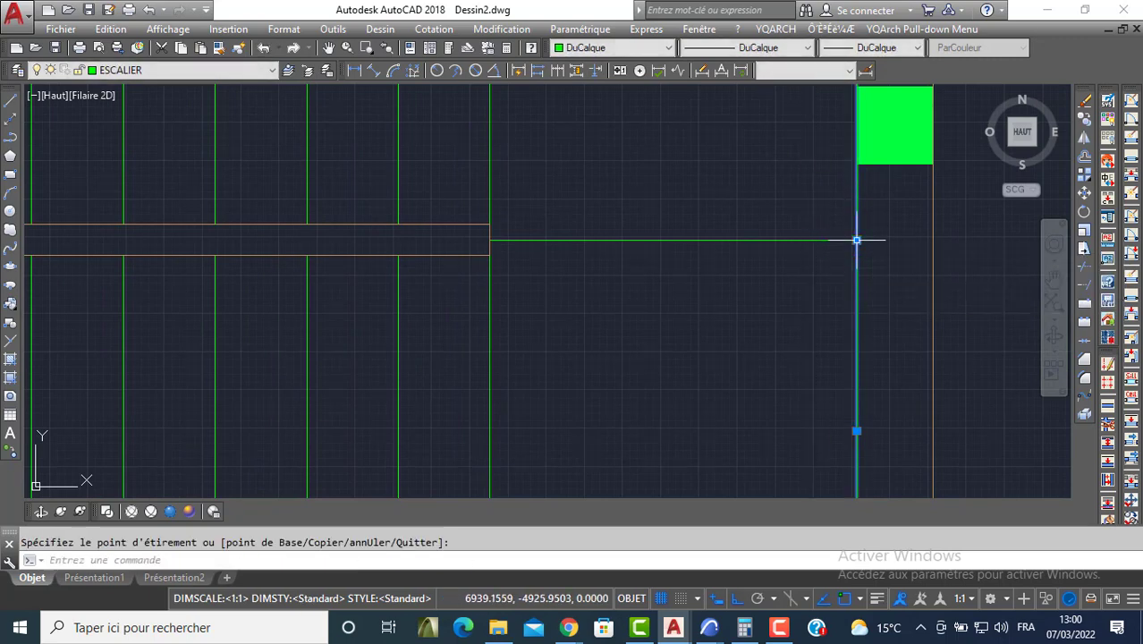
left_click(489, 255)
left_click(490, 239)
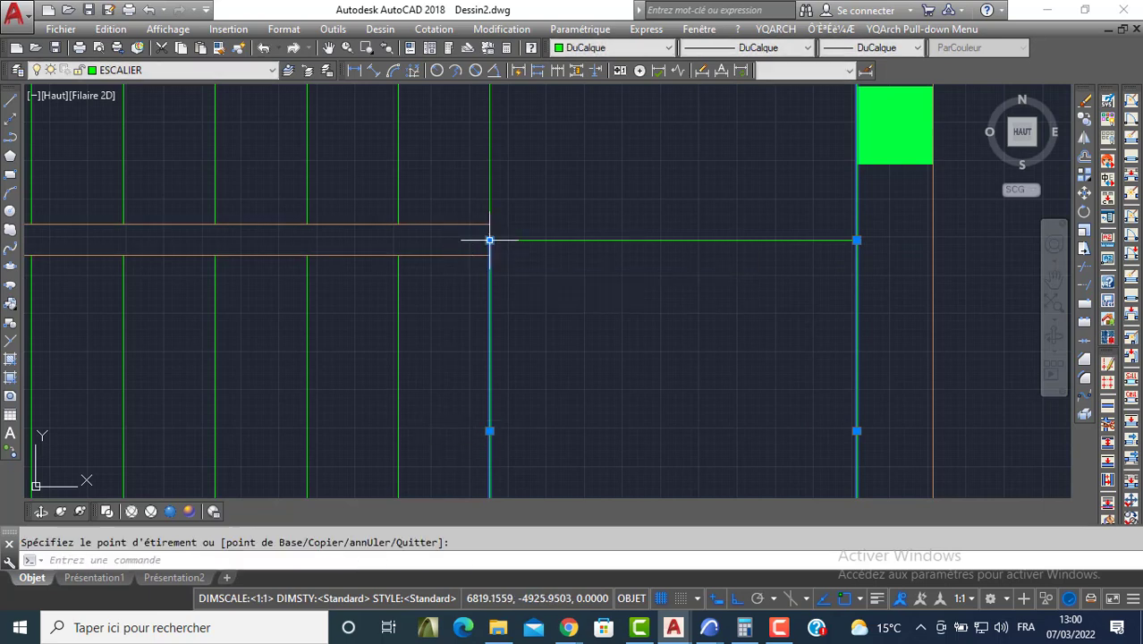
left_click(490, 238)
key("Escape")
key("Escape")
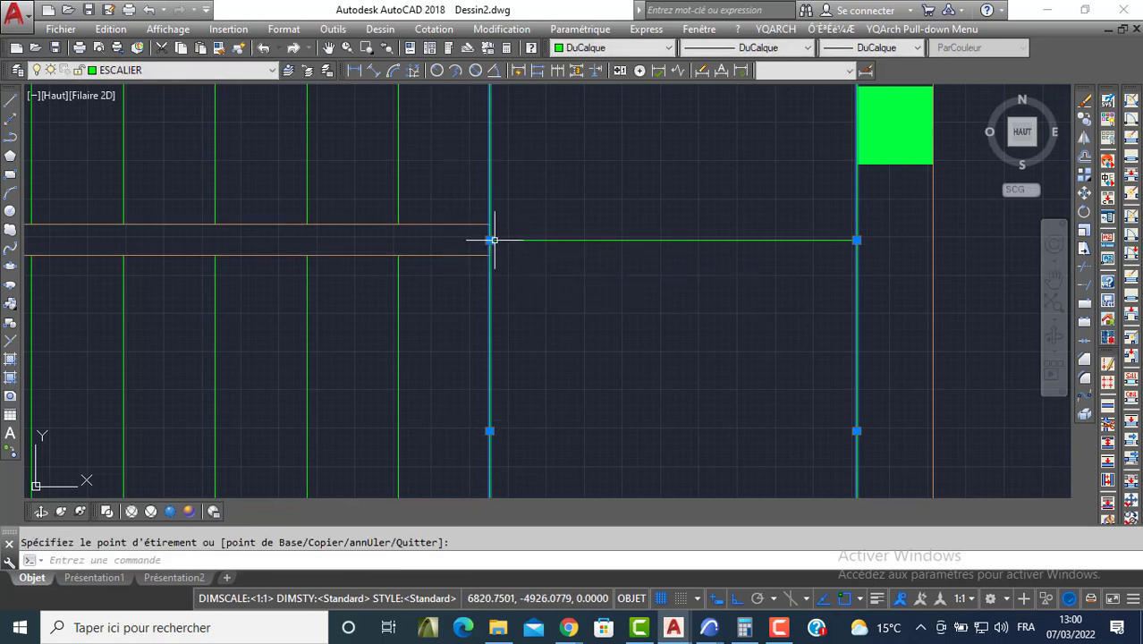
Turn off the MUR layer and examine the staircase with only the columns around it.
scroll(229, 105, "down", 1)
left_click(161, 70)
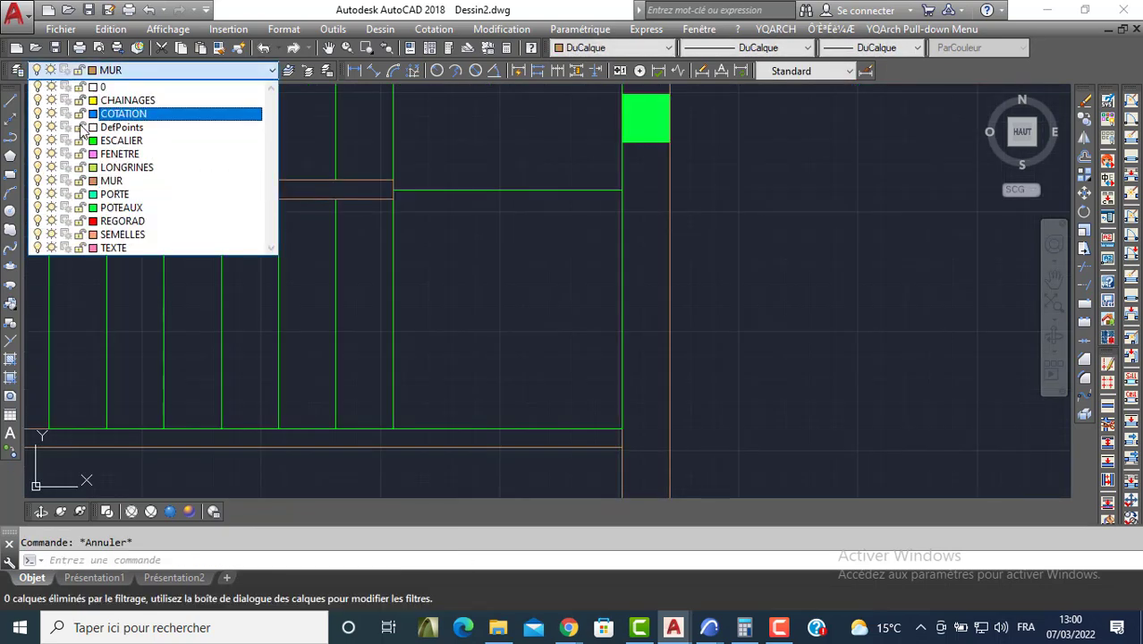
left_click(38, 181)
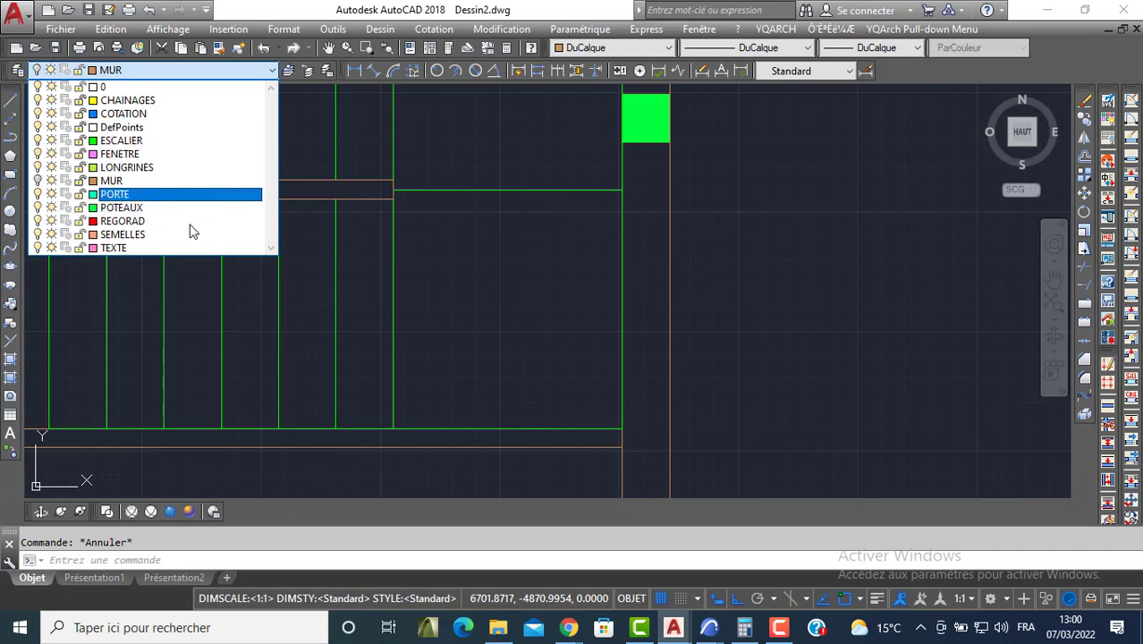
left_click(461, 268)
left_click(617, 348)
scroll(510, 287, "down", 4)
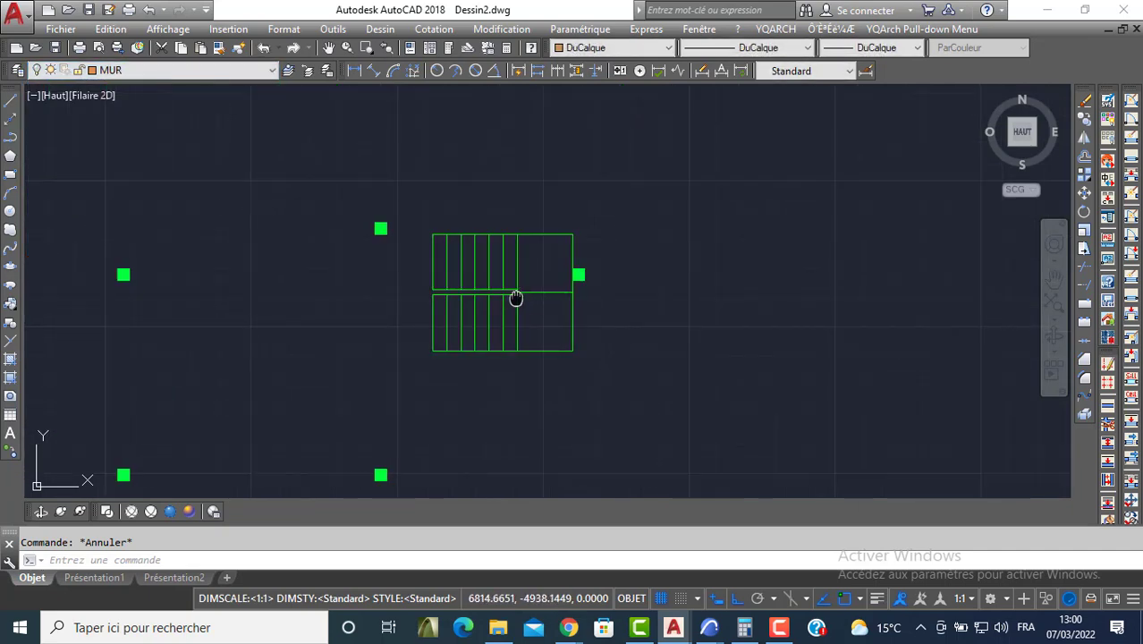
Turn off the ESCALIER layer and turn the MUR layer back on.
left_click(111, 70)
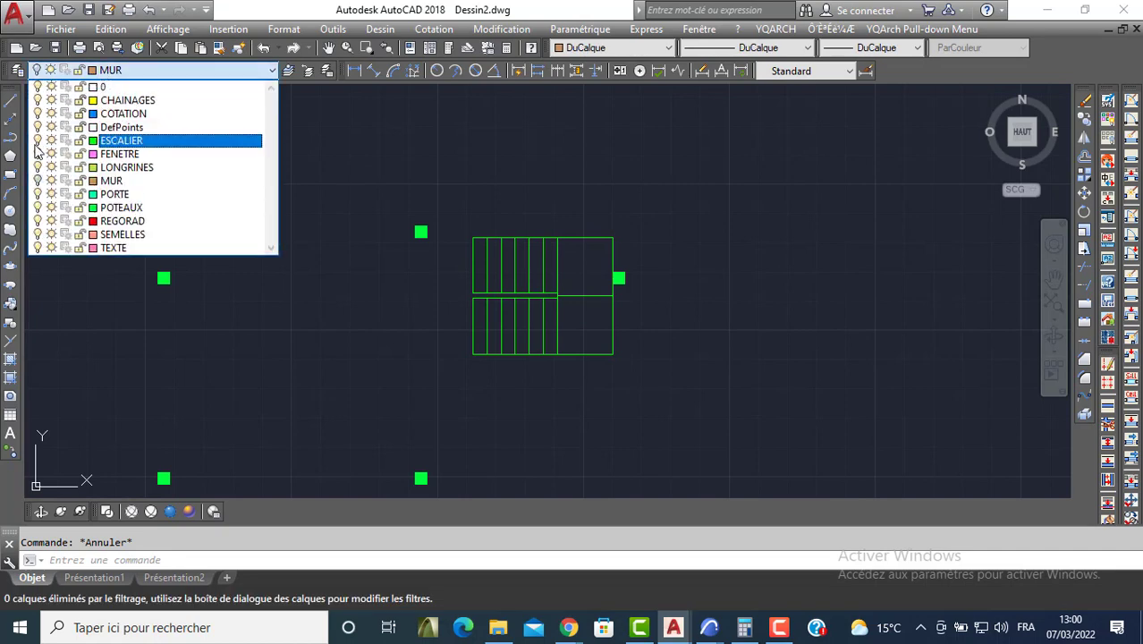
left_click(37, 142)
left_click(347, 268)
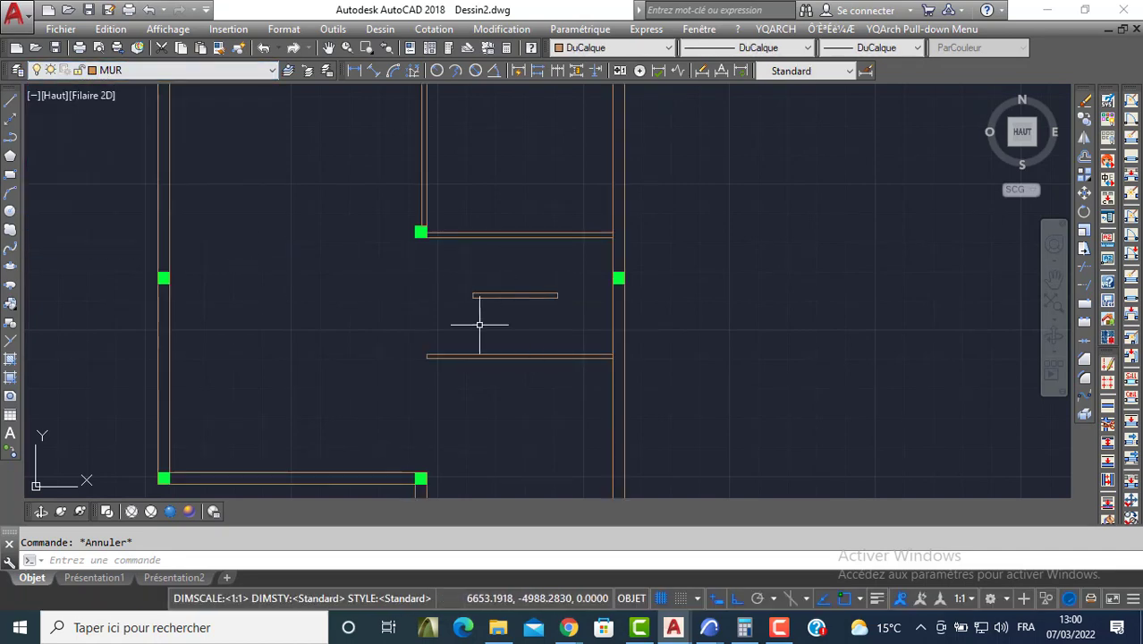
Turn the ESCALIER layer back on and draw the U-shaped walking line through the middle of the lower flight, landing and upper flight.
left_click(134, 70)
left_click(308, 292)
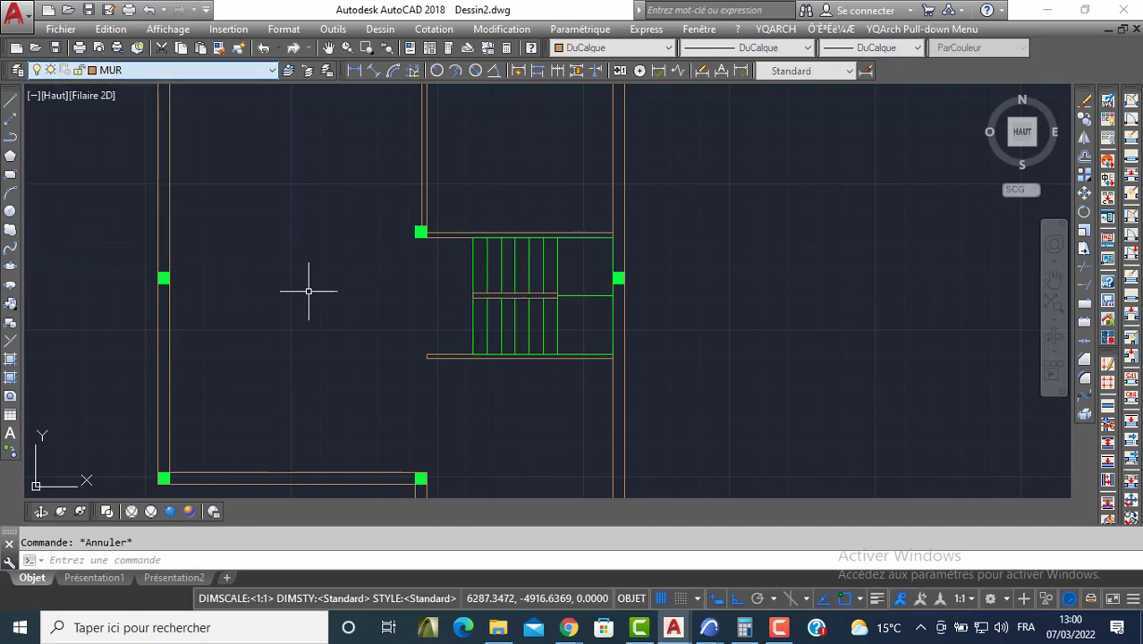
scroll(509, 322, "up", 4)
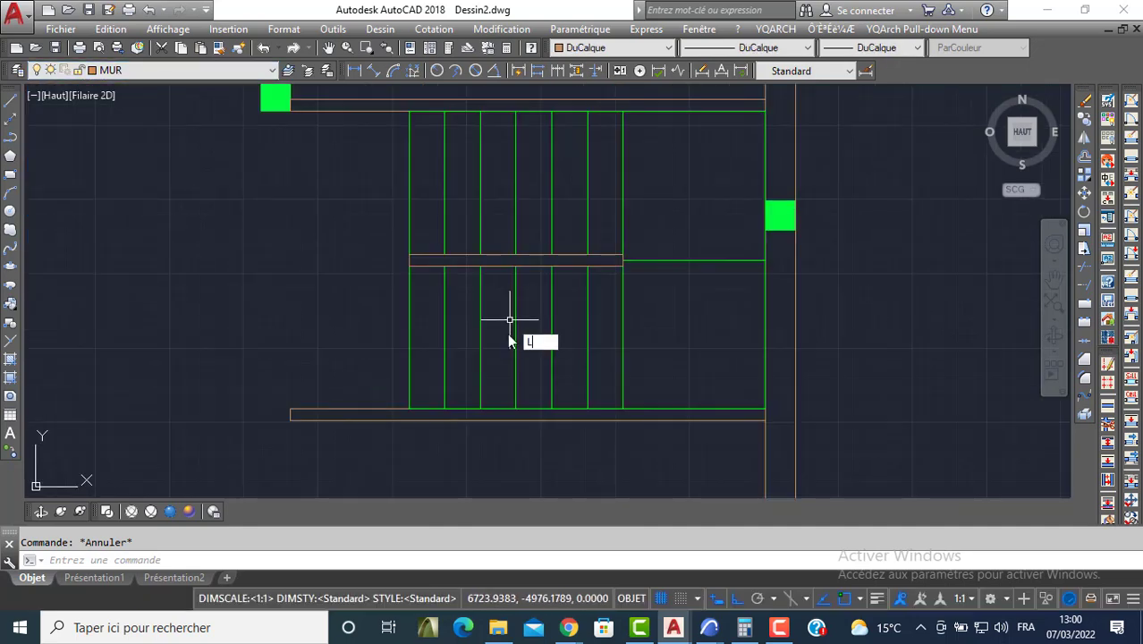
type("L")
key("Return")
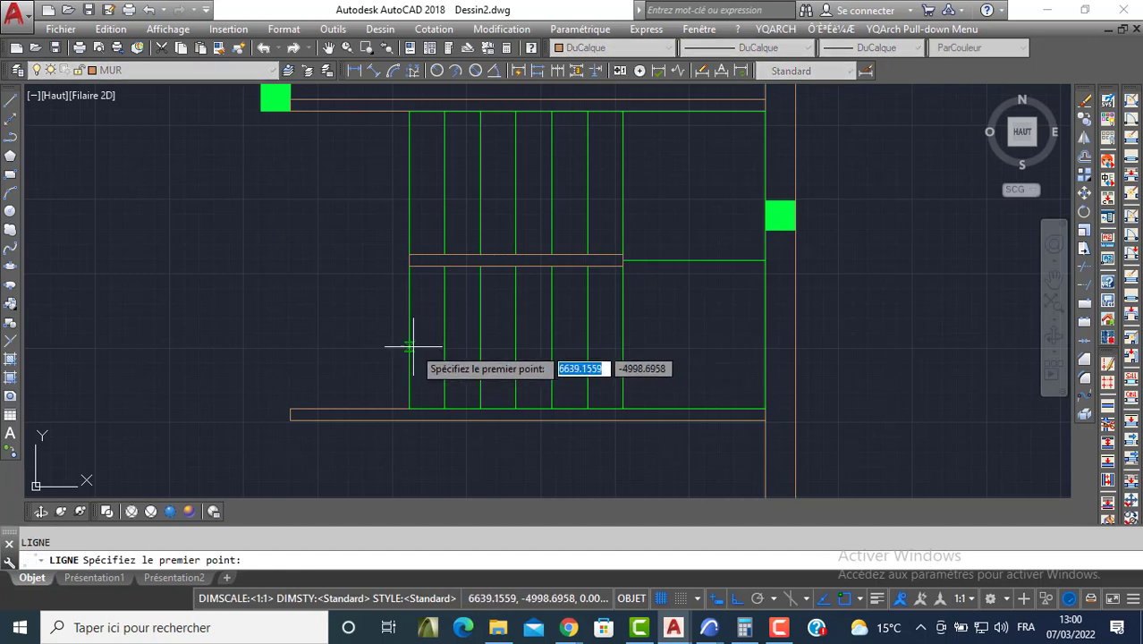
left_click(410, 337)
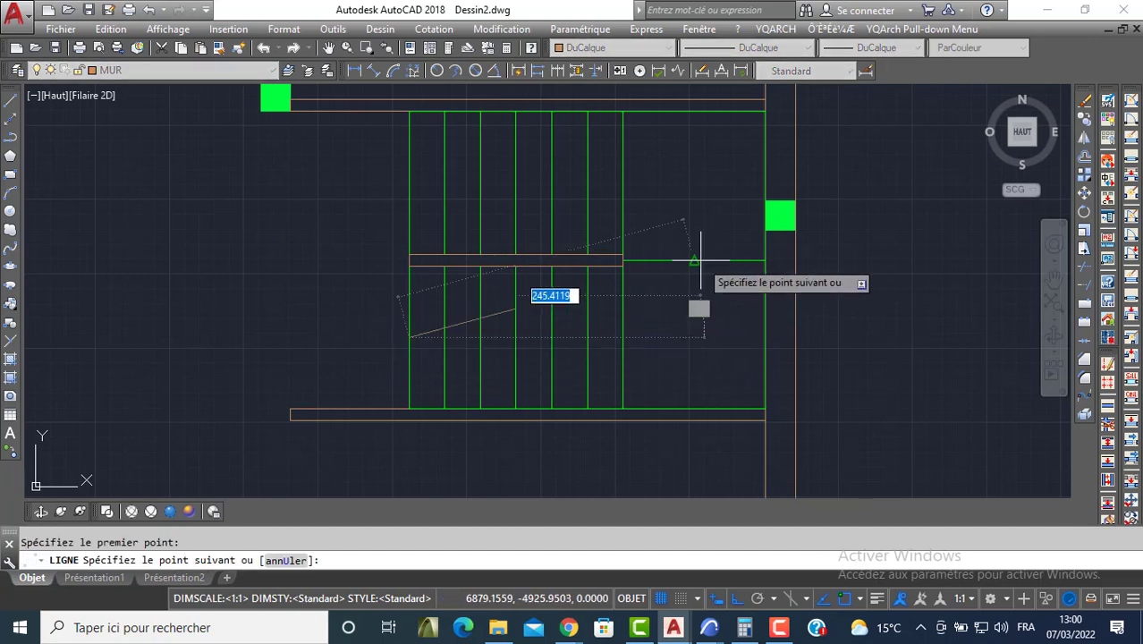
left_click(695, 323)
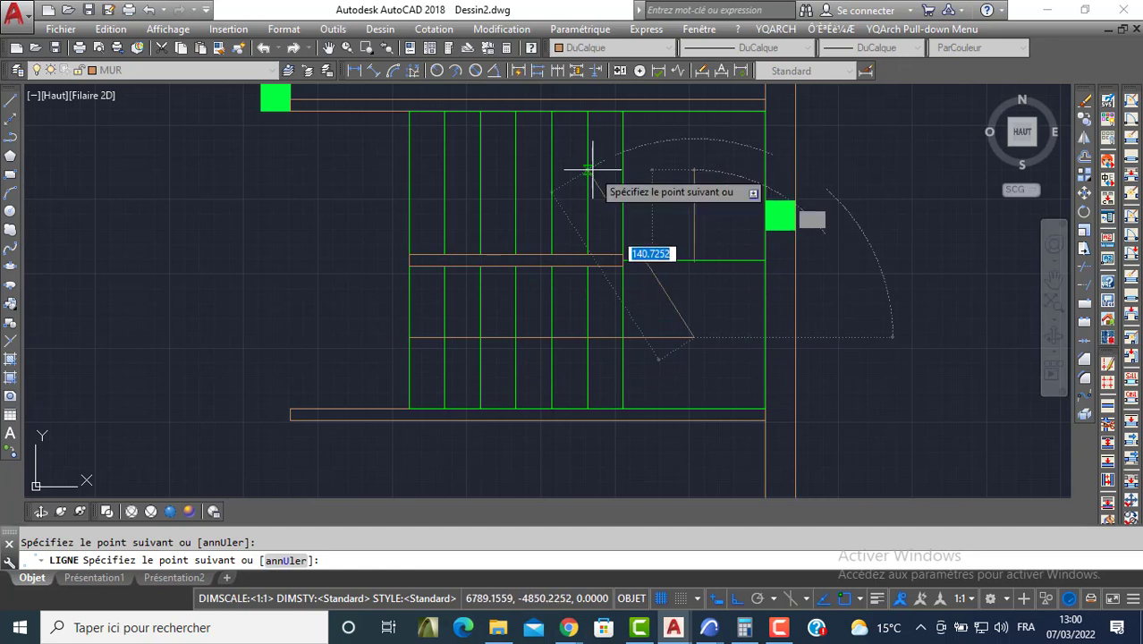
left_click(644, 183)
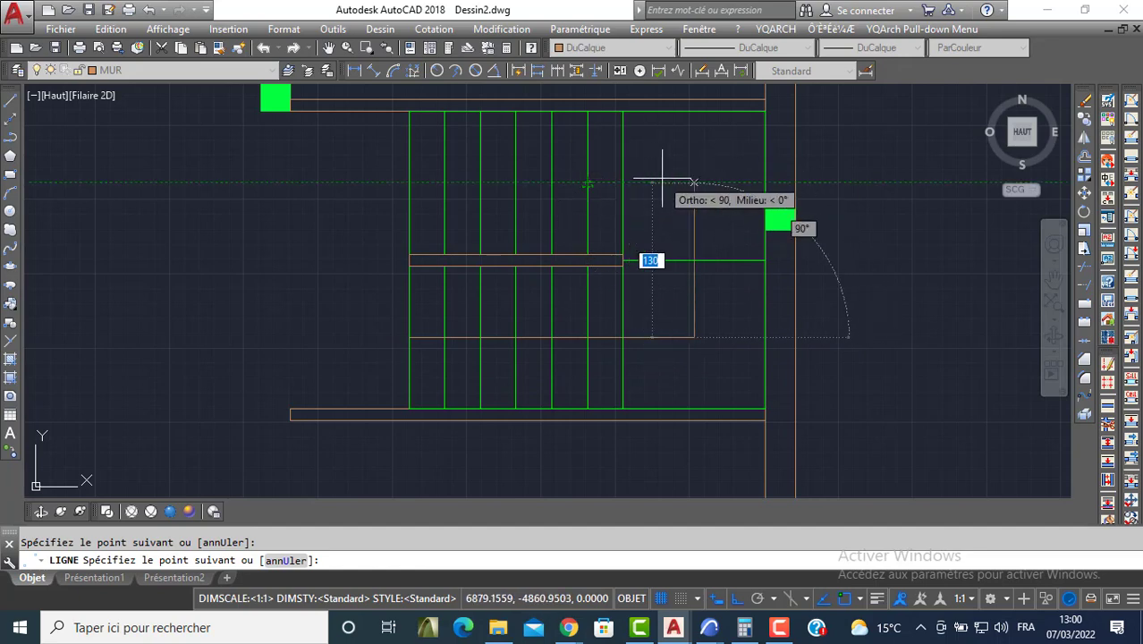
left_click(412, 183)
Draw the two arrowhead strokes from the walking line's upper-flight end to the top and bottom ends of the adjacent tread line.
left_click(442, 110)
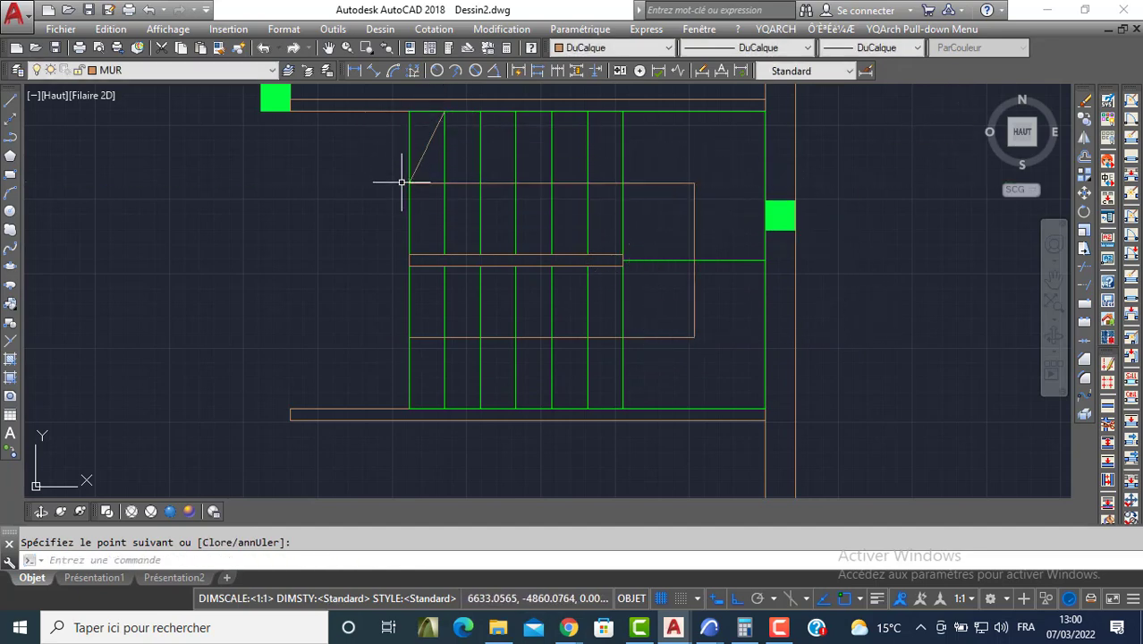
key("Return")
key("Return")
left_click(409, 183)
left_click(443, 255)
key("Return")
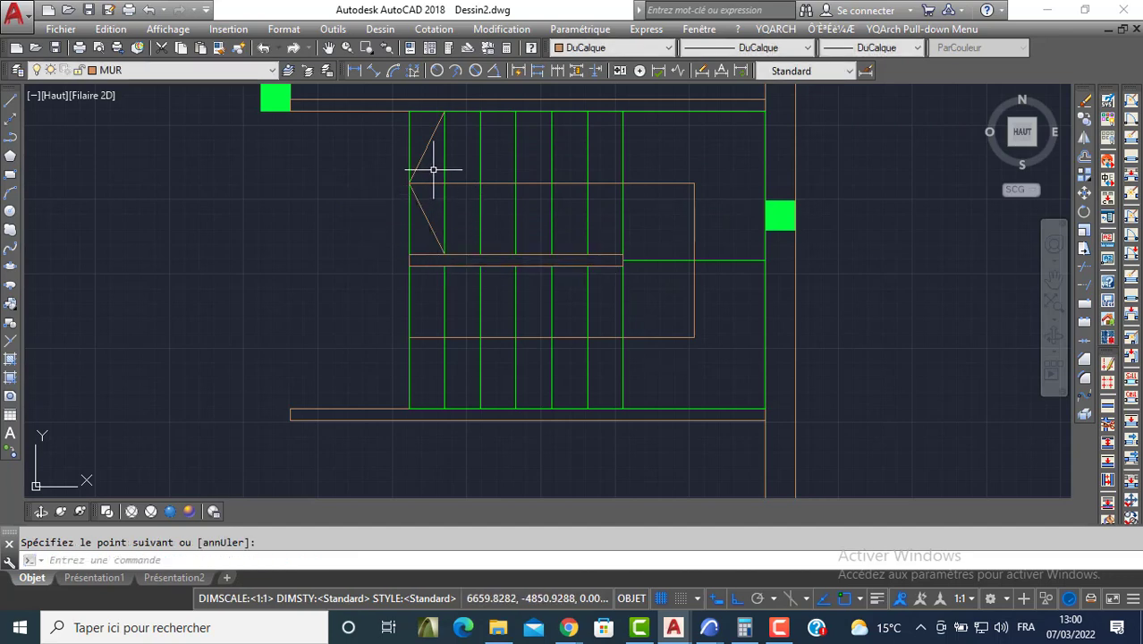
Move the walking line and its arrowhead to the ESCALIER layer.
left_click(436, 167)
left_click(414, 207)
left_click(683, 351)
left_click(188, 72)
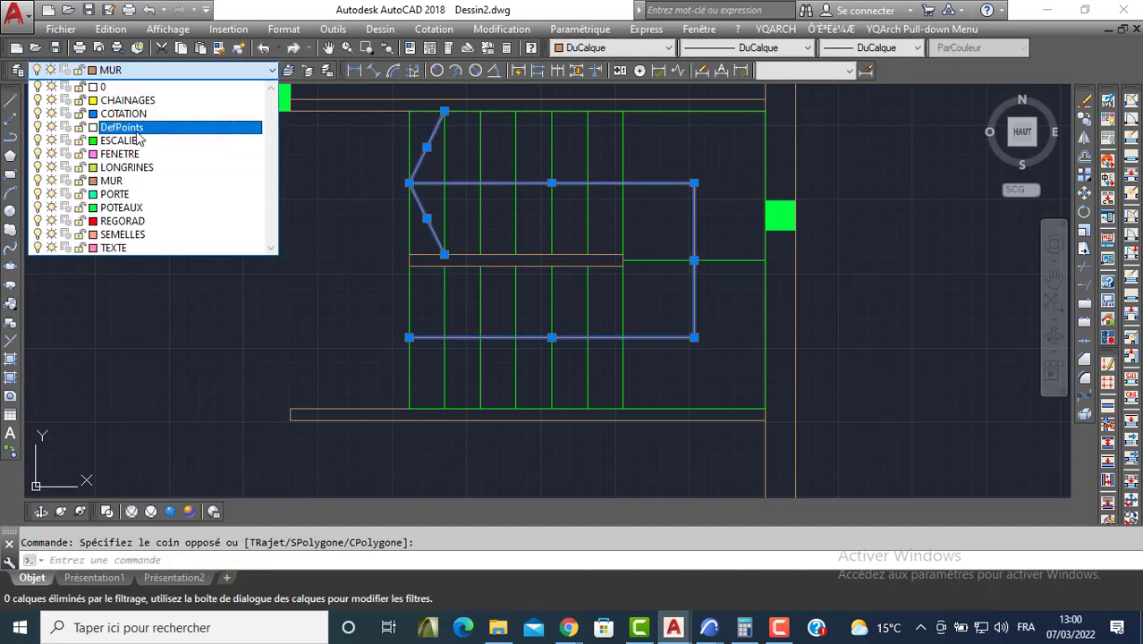
left_click(135, 147)
key("Escape")
Copy the whole wall plan with its columns and staircase horizontally to the free space on its right.
scroll(290, 194, "down", 5)
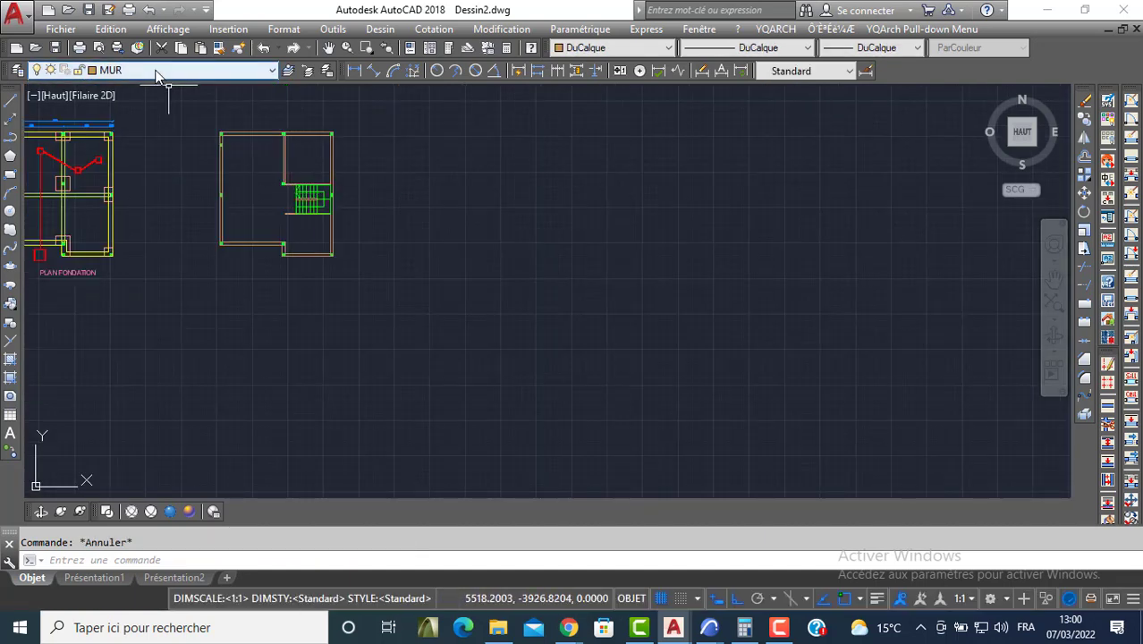
left_click(199, 120)
left_click(356, 291)
type("CO")
key("Return")
left_click(283, 255)
left_click(502, 255)
key("Return")
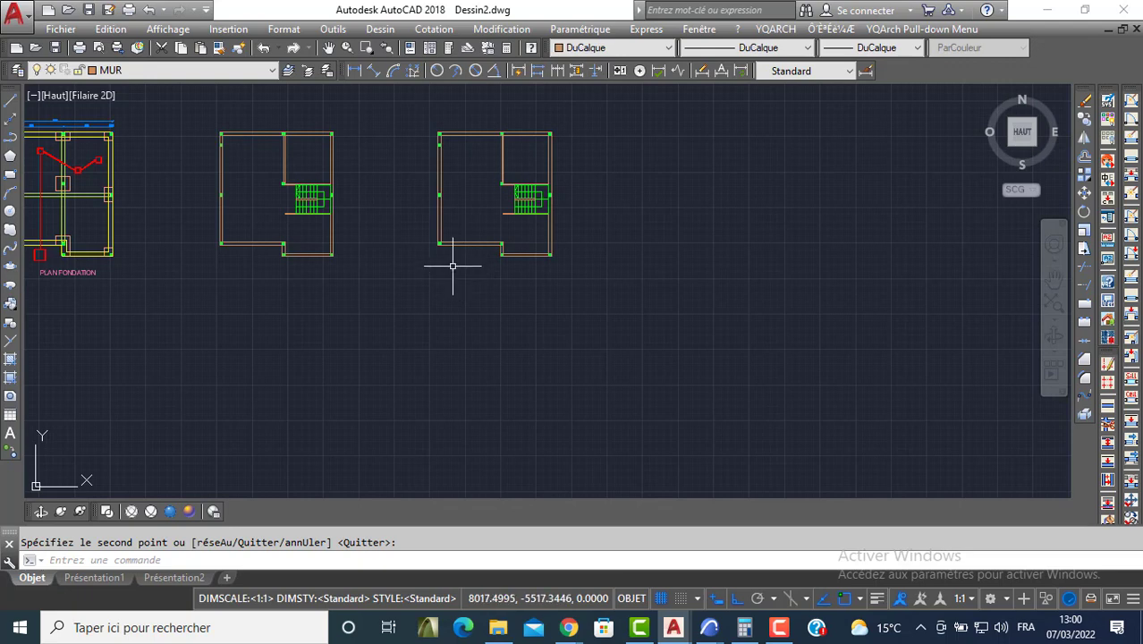
middle_click_drag(357, 299, 475, 320)
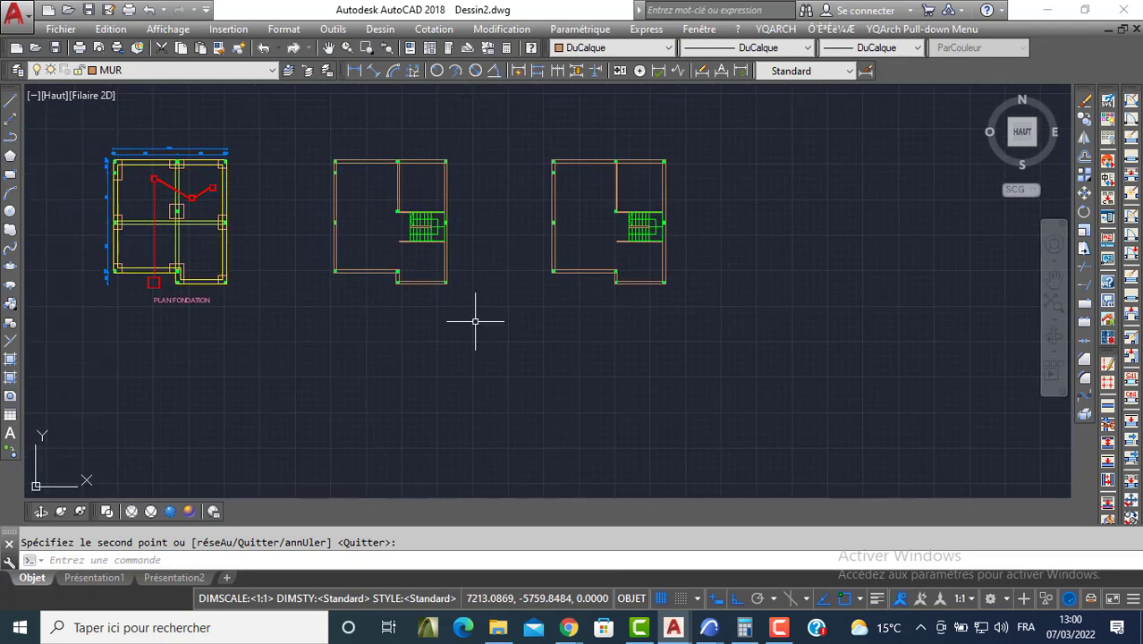